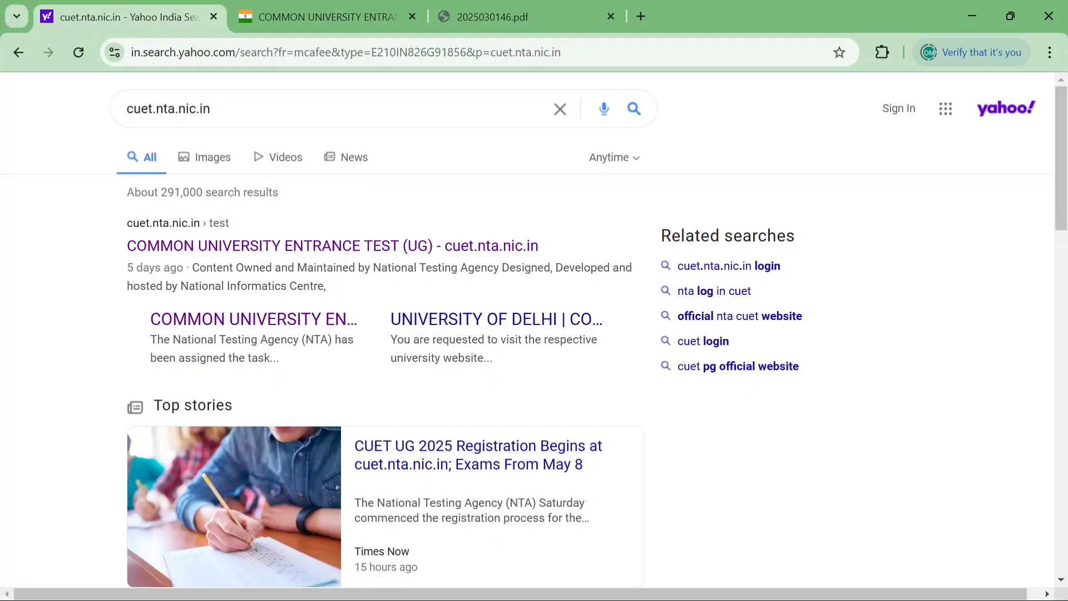
Step: Open the first cuet.nta.nic.in search result and go to the CUET (UG) home page
{"action": "left_click", "coordinate": [440, 255]}
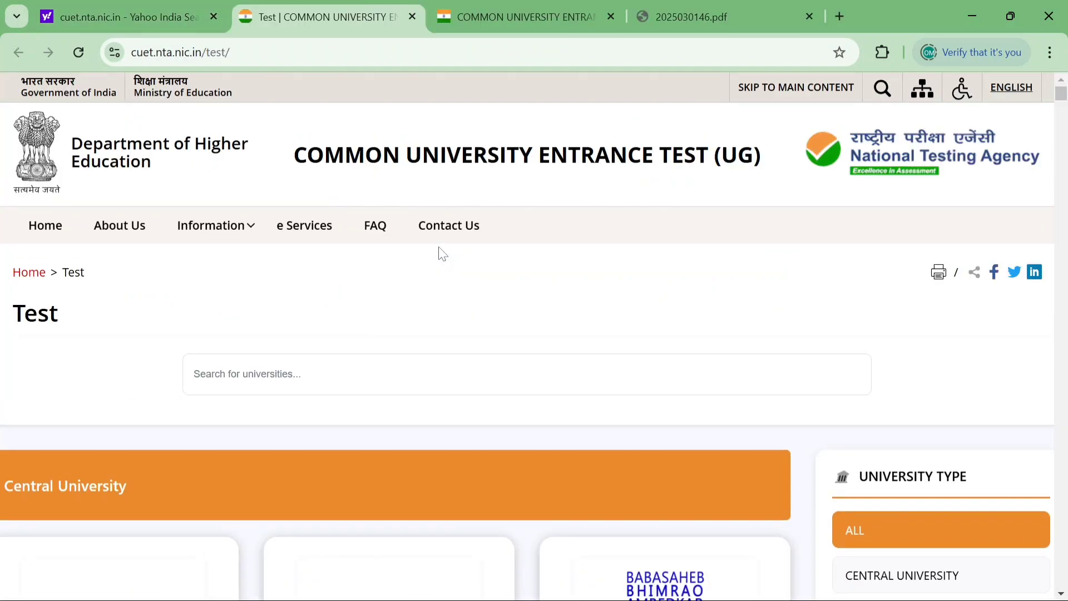
{"action": "left_click", "coordinate": [60, 227]}
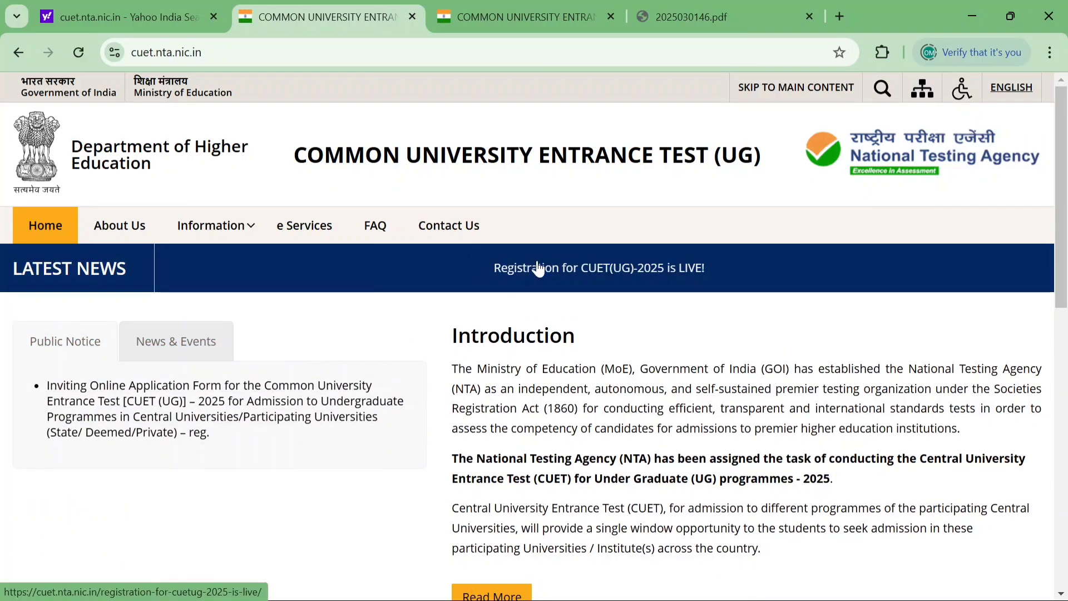
Step: Open the registration-is-live notice and its CUET(UG)-2025 Registration link, then view the bulletin's important dates
{"action": "left_click", "coordinate": [585, 268]}
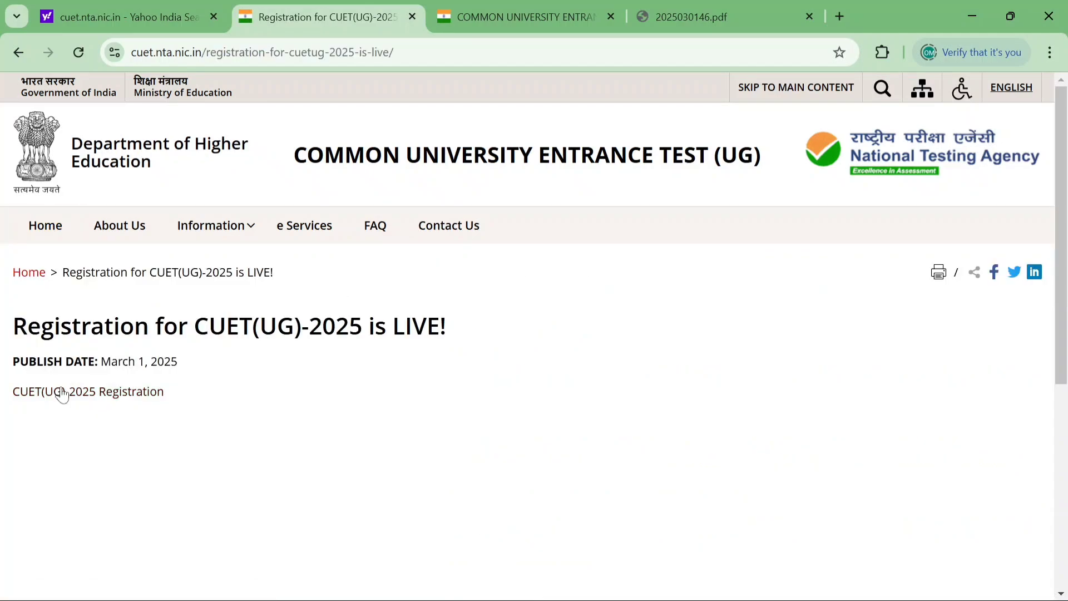
{"action": "left_click", "coordinate": [64, 394]}
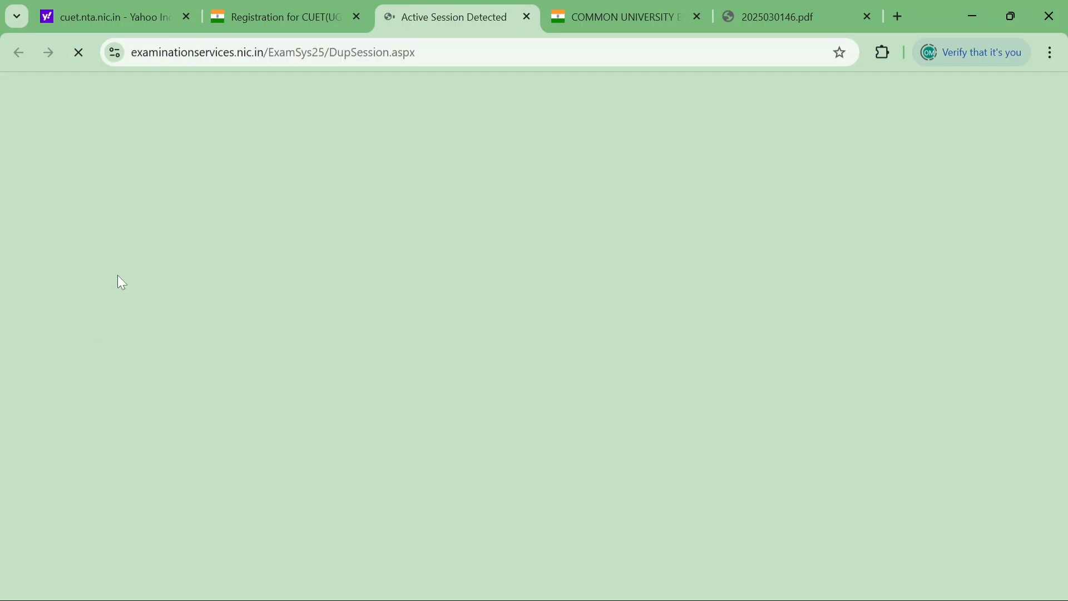
{"action": "left_click", "coordinate": [801, 7]}
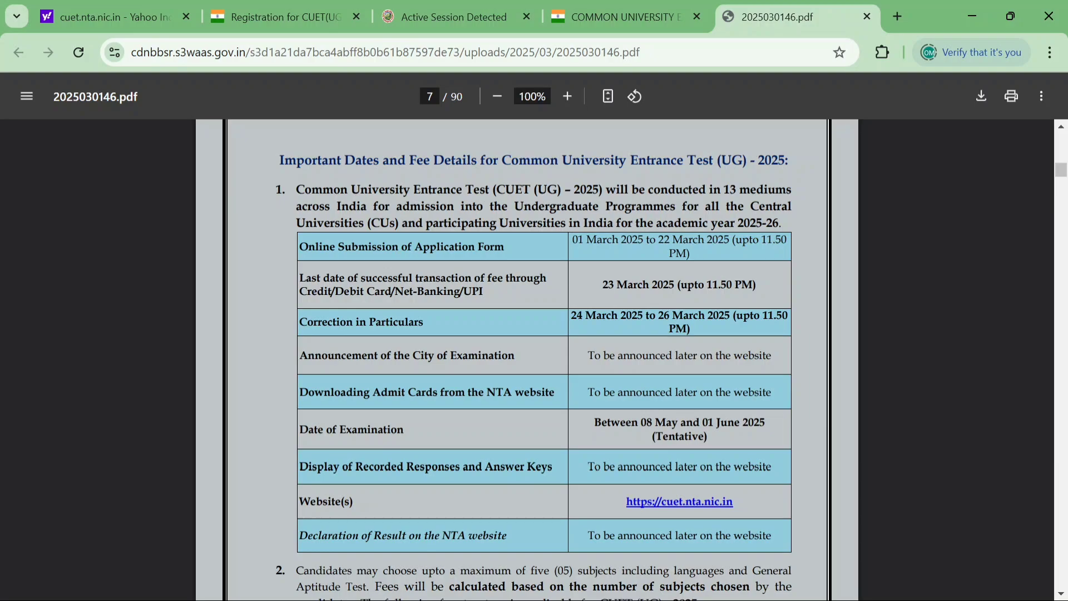
Step: Reopen the registration LIVE notice from the home page and close the Active Session Detected and duplicate tabs
{"action": "mouse_move", "coordinate": [622, 18]}
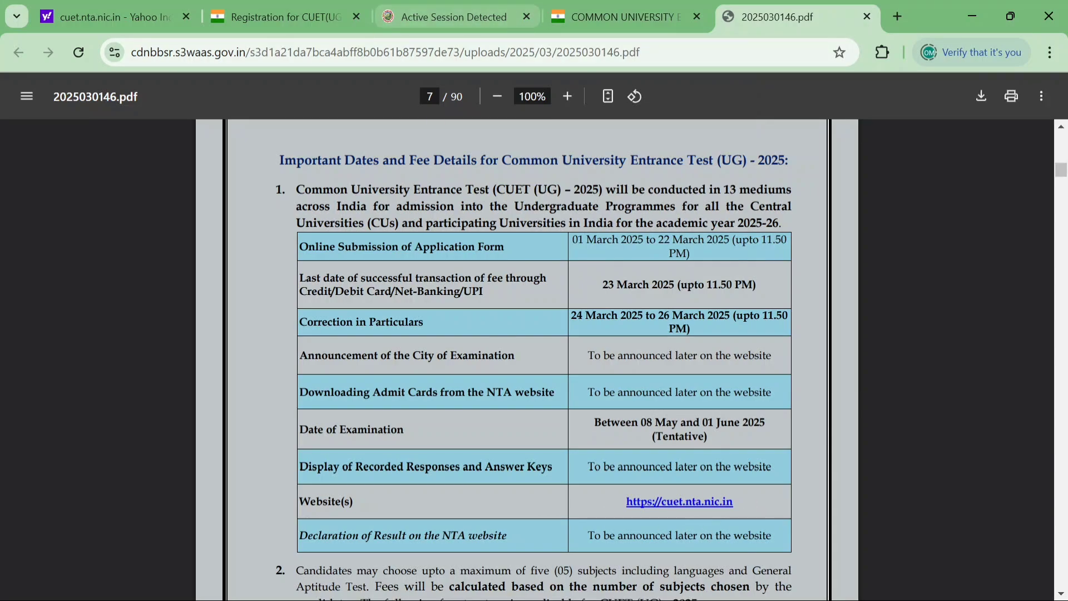
{"action": "left_click", "coordinate": [295, 8]}
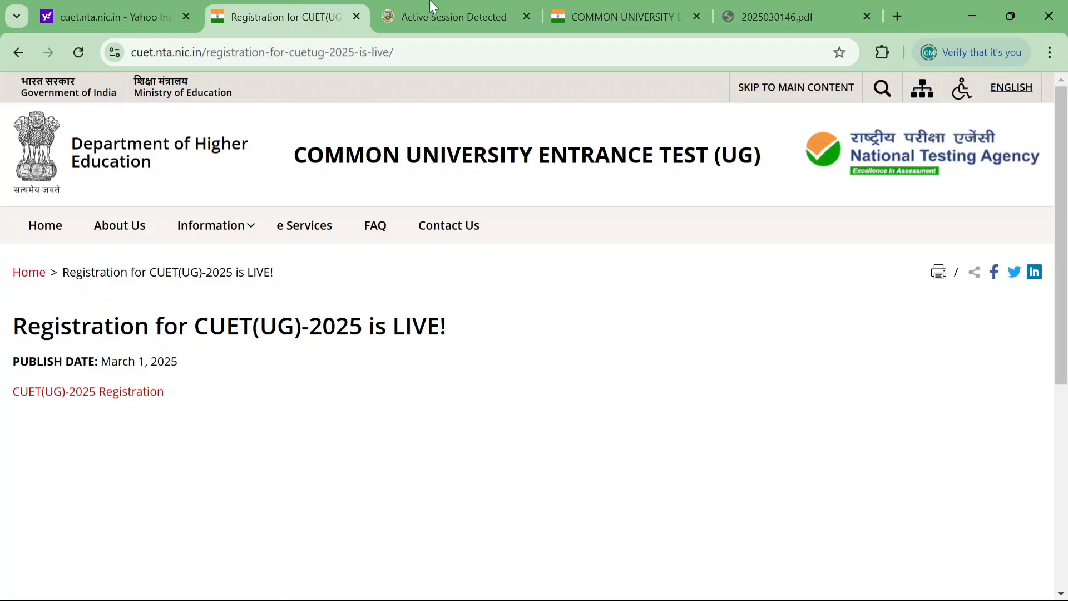
{"action": "left_click", "coordinate": [631, 7]}
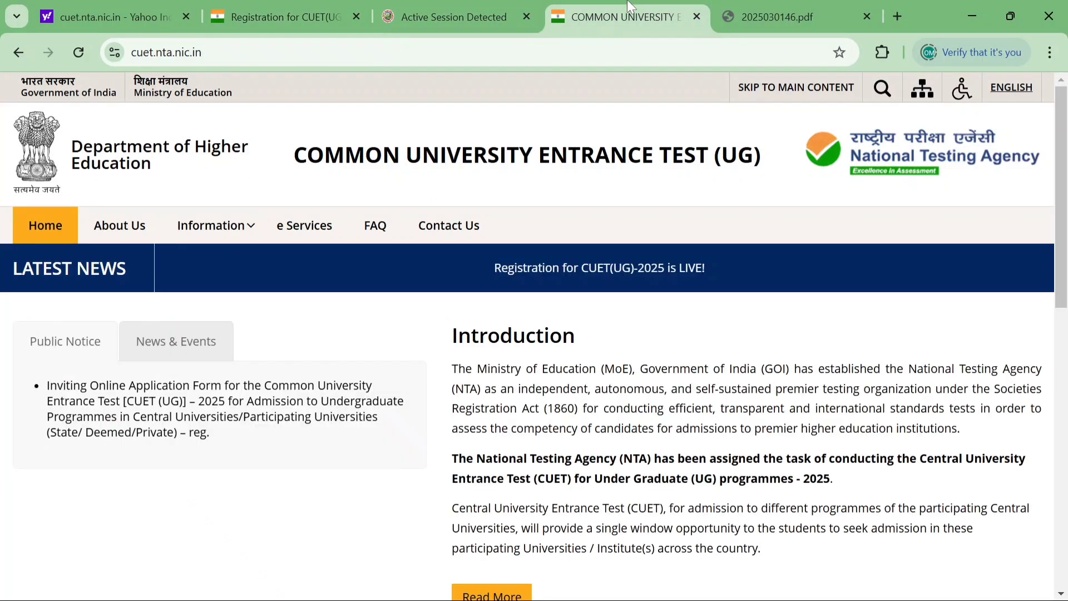
{"action": "left_click", "coordinate": [553, 278]}
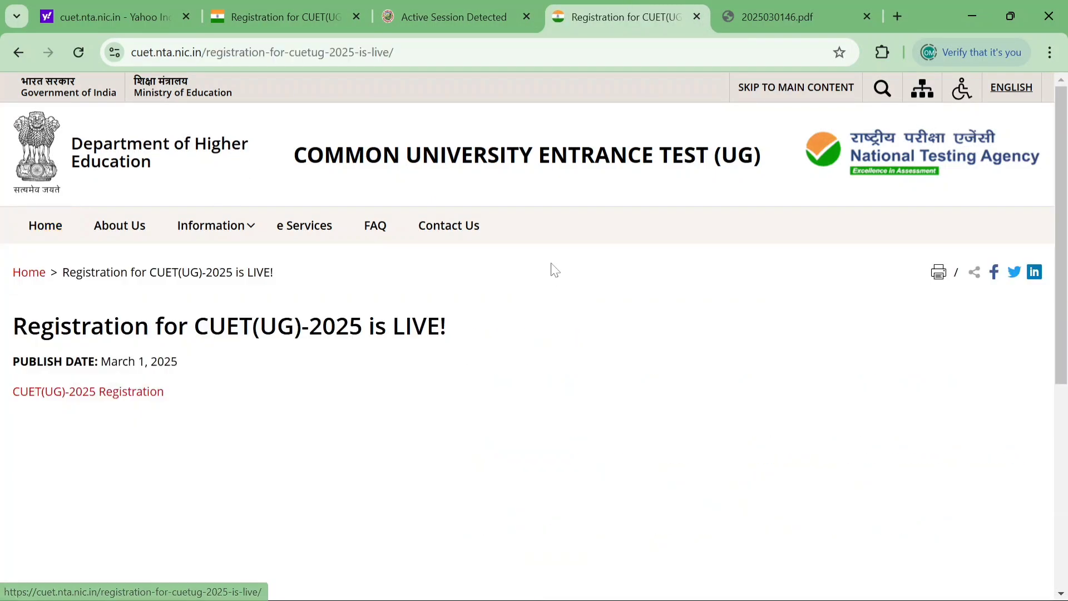
{"action": "left_click", "coordinate": [526, 17]}
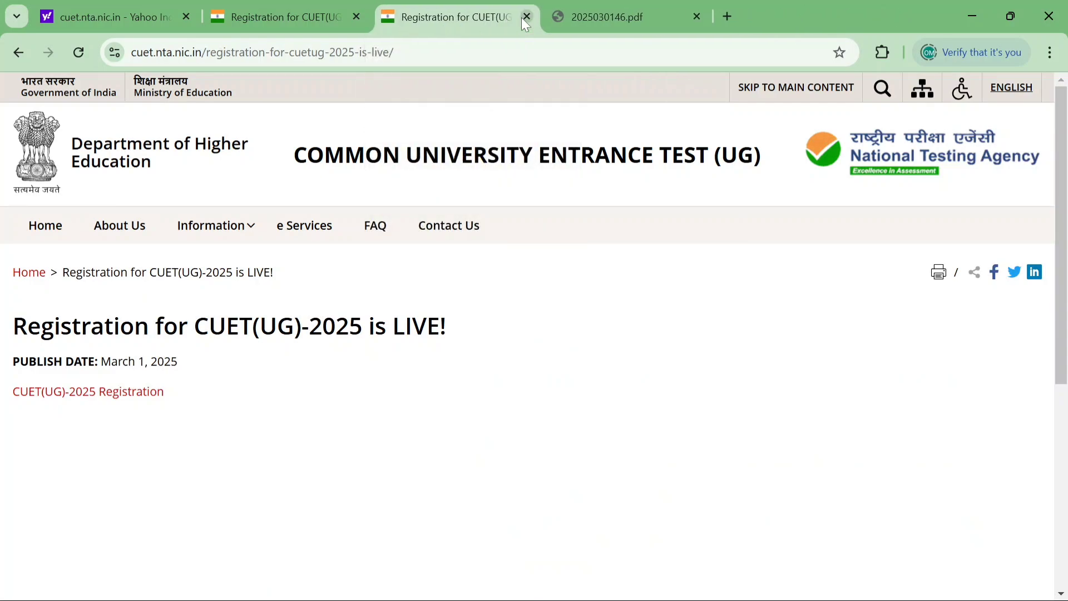
{"action": "left_click", "coordinate": [357, 17]}
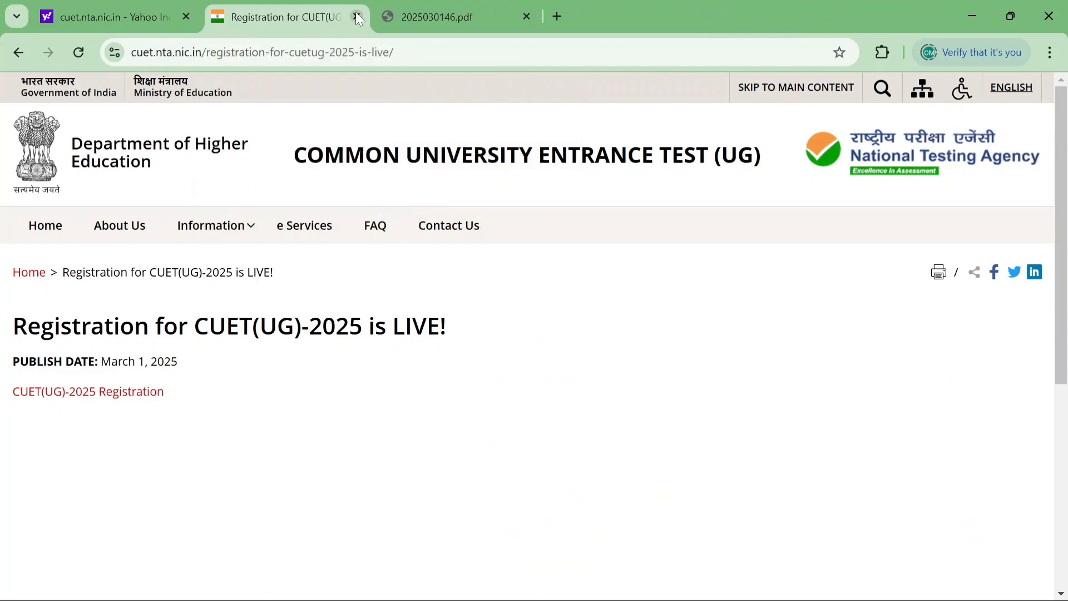
Step: Follow the CUET(UG)-2025 Registration link and choose New Registration to reach the instructions page
{"action": "left_click", "coordinate": [97, 394]}
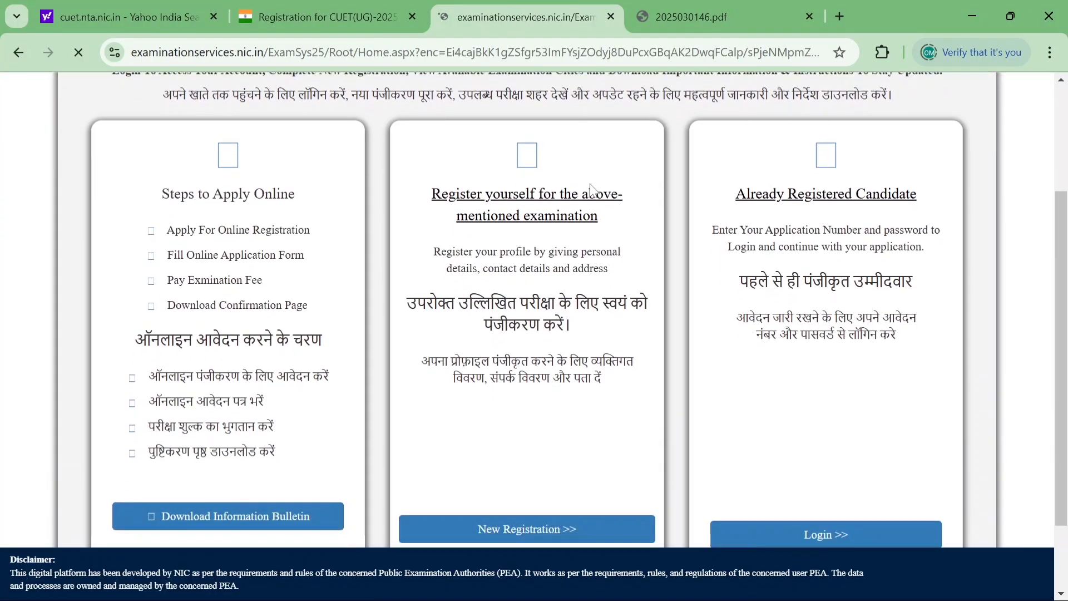
{"action": "scroll", "coordinate": [590, 186], "scroll_direction": "down", "scroll_amount": 4}
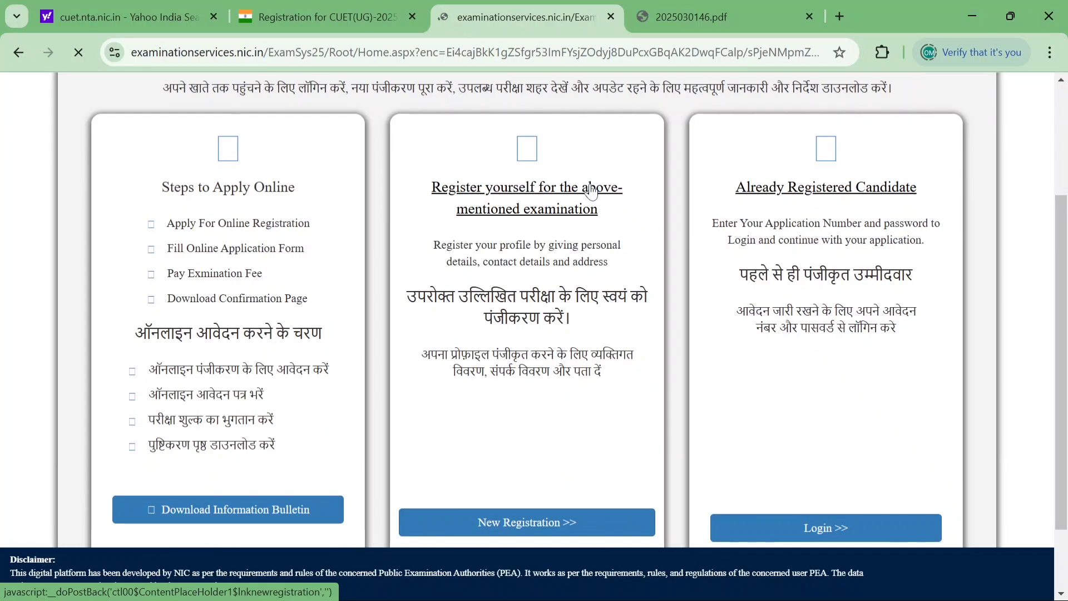
{"action": "scroll", "coordinate": [592, 191], "scroll_direction": "down", "scroll_amount": 2}
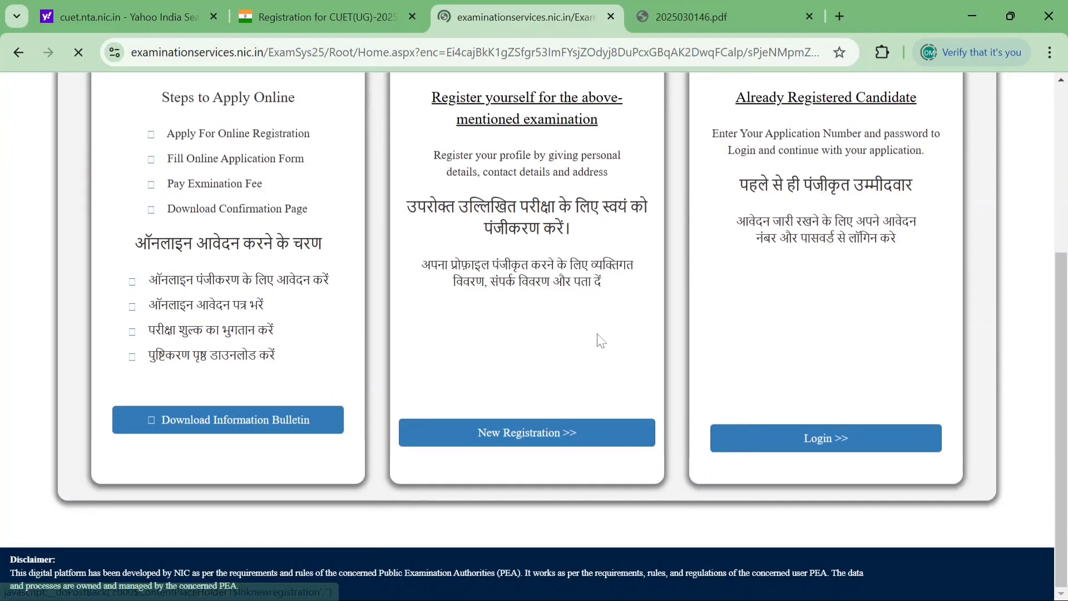
{"action": "left_click", "coordinate": [591, 433]}
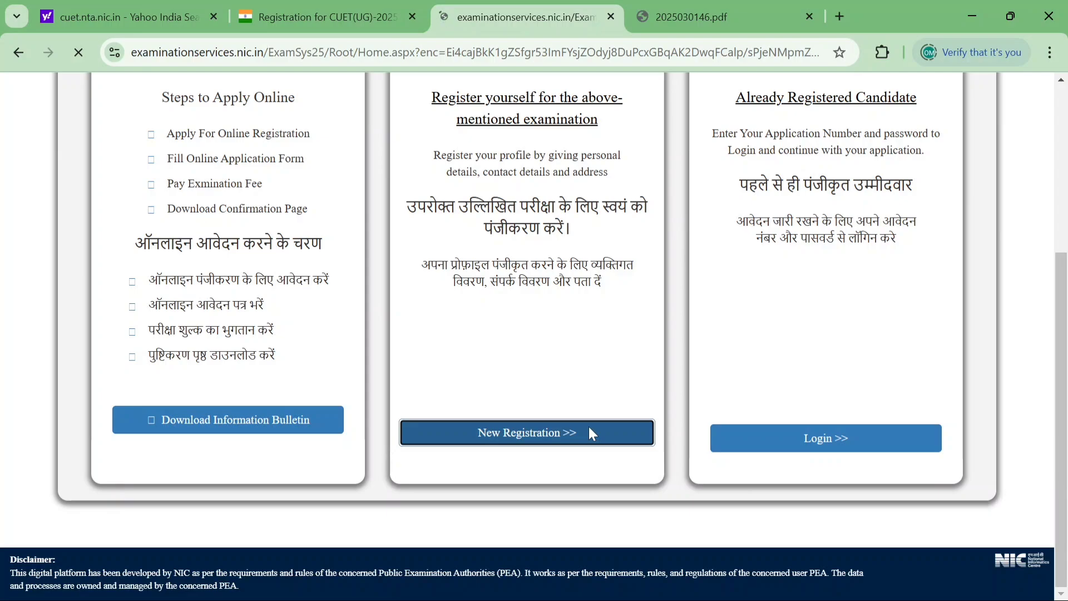
{"action": "scroll", "coordinate": [590, 427], "scroll_direction": "up", "scroll_amount": 3}
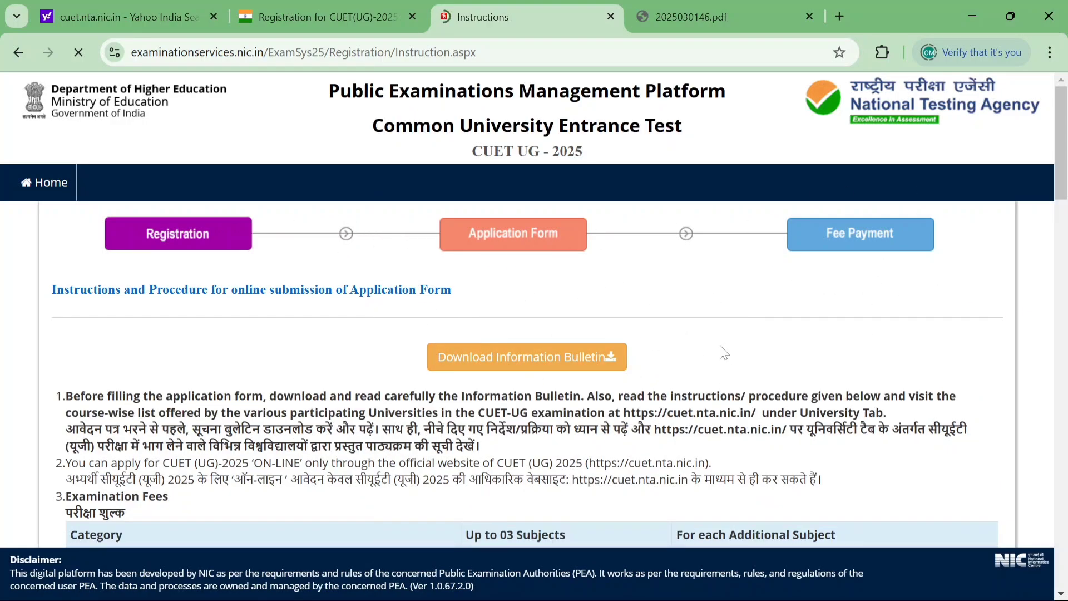
Step: Read through the registration instructions, tick the declaration checkbox and proceed to the application form
{"action": "left_click", "coordinate": [716, 7]}
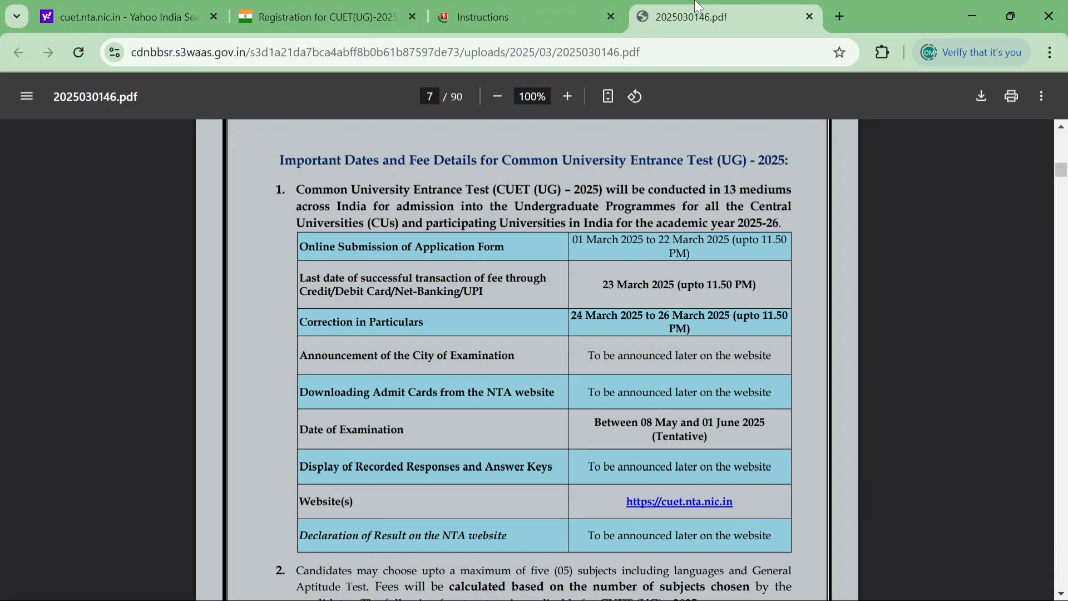
{"action": "left_click", "coordinate": [503, 7]}
{"action": "scroll", "coordinate": [465, 334], "scroll_direction": "down", "scroll_amount": 4}
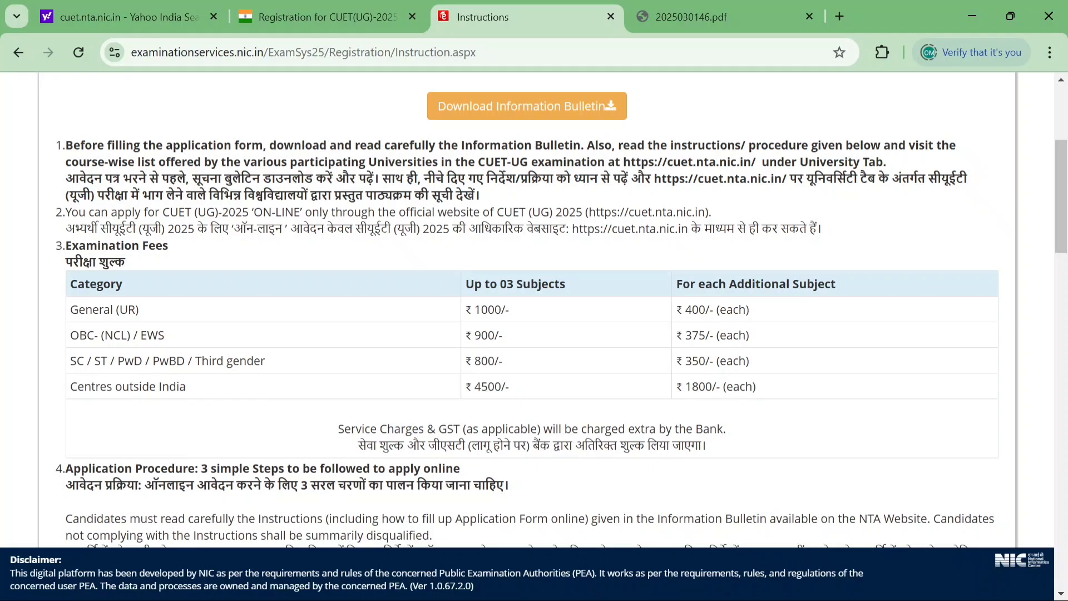
{"action": "scroll", "coordinate": [753, 313], "scroll_direction": "down", "scroll_amount": 3}
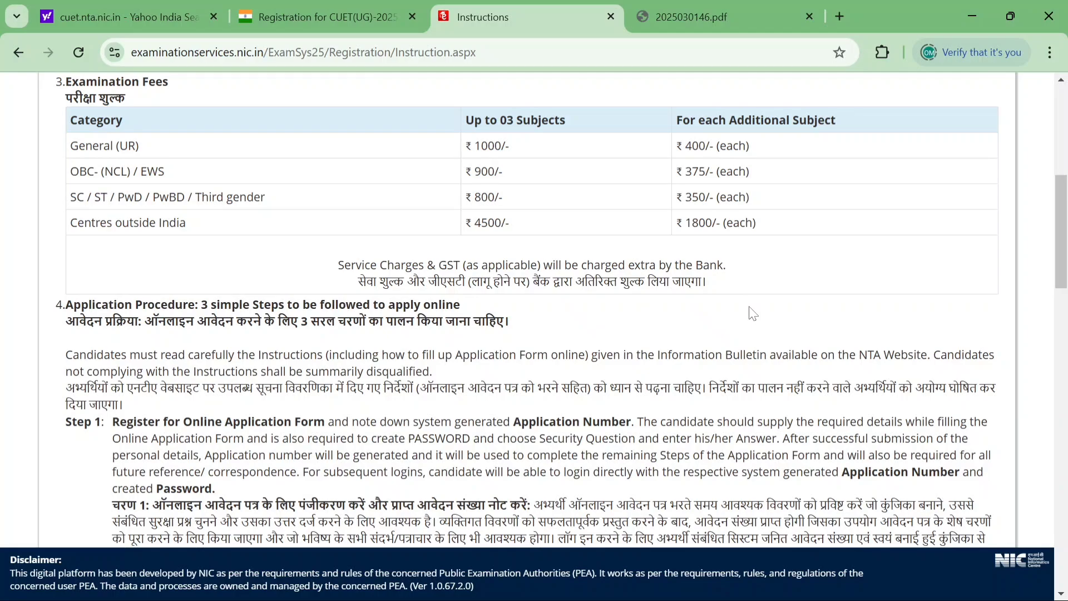
{"action": "scroll", "coordinate": [752, 313], "scroll_direction": "down", "scroll_amount": 2}
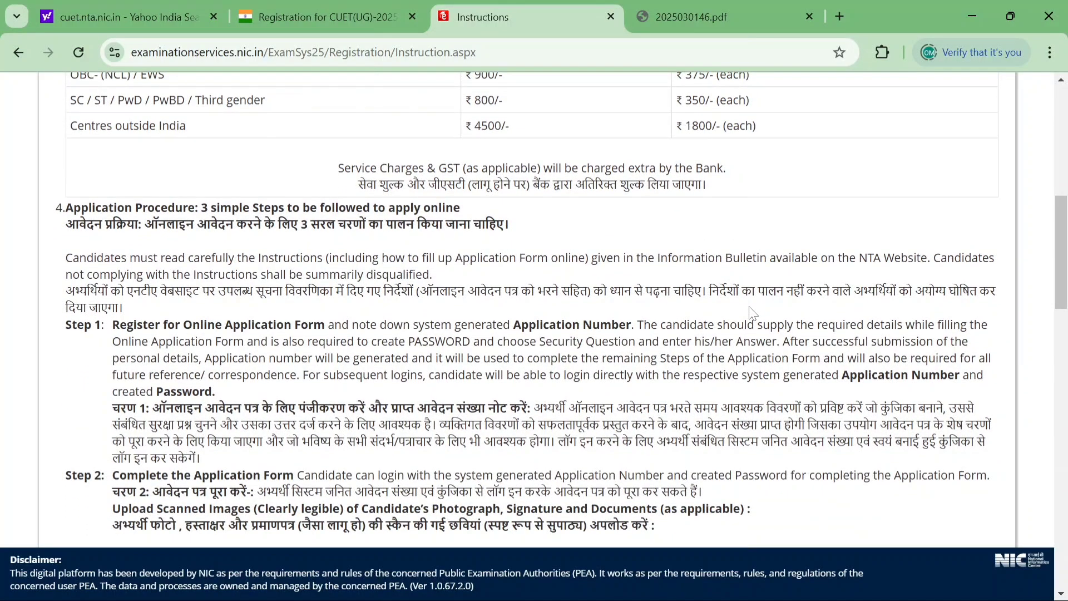
{"action": "scroll", "coordinate": [753, 313], "scroll_direction": "down", "scroll_amount": 4}
{"action": "scroll", "coordinate": [752, 314], "scroll_direction": "down", "scroll_amount": 5}
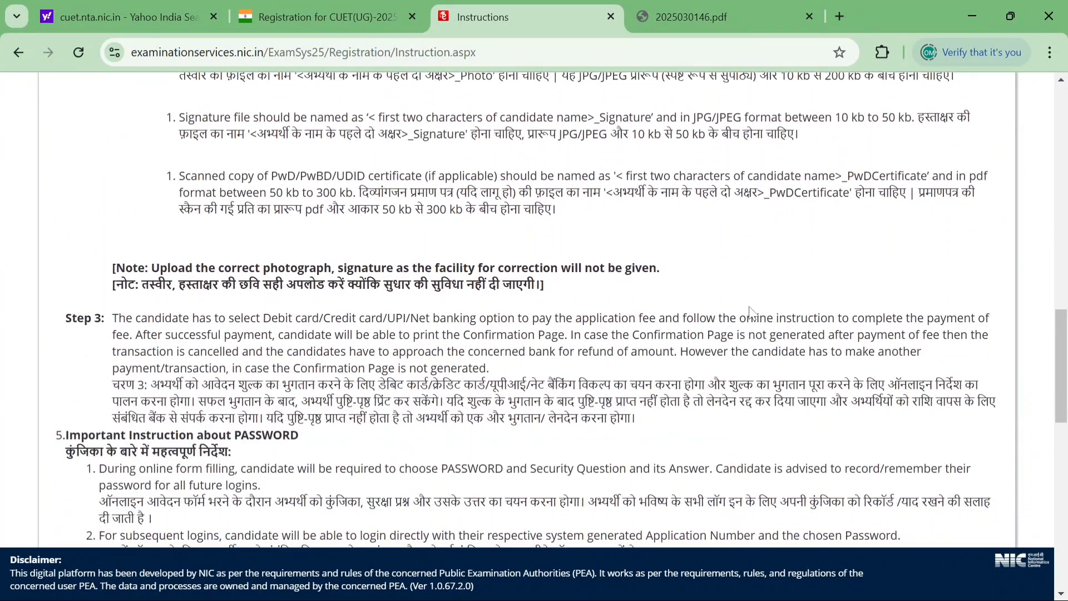
{"action": "scroll", "coordinate": [751, 312], "scroll_direction": "down", "scroll_amount": 3}
{"action": "scroll", "coordinate": [752, 314], "scroll_direction": "down", "scroll_amount": 3}
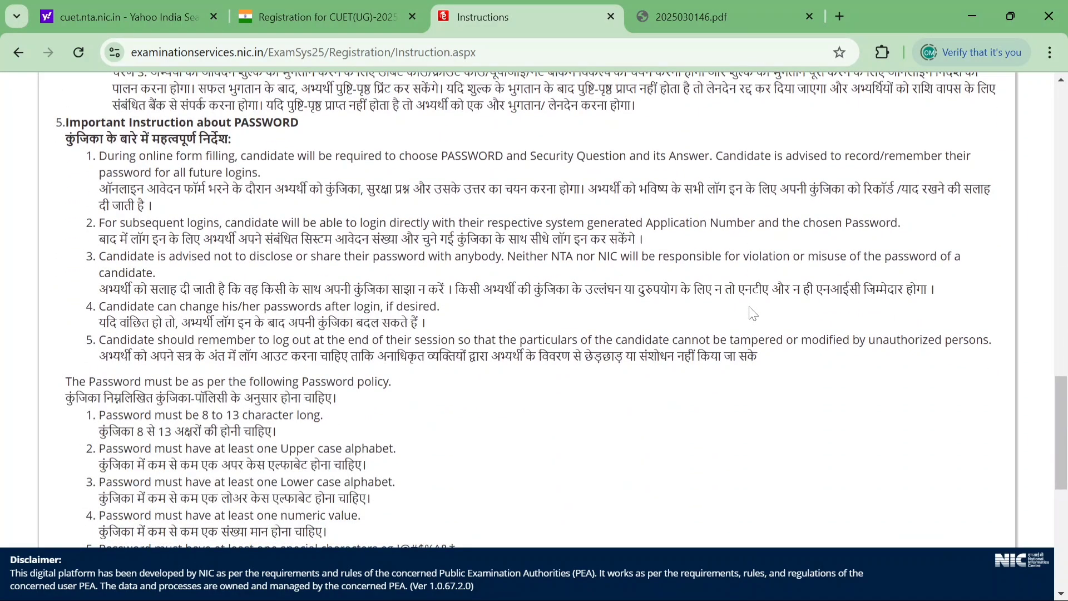
{"action": "scroll", "coordinate": [752, 313], "scroll_direction": "down", "scroll_amount": 8}
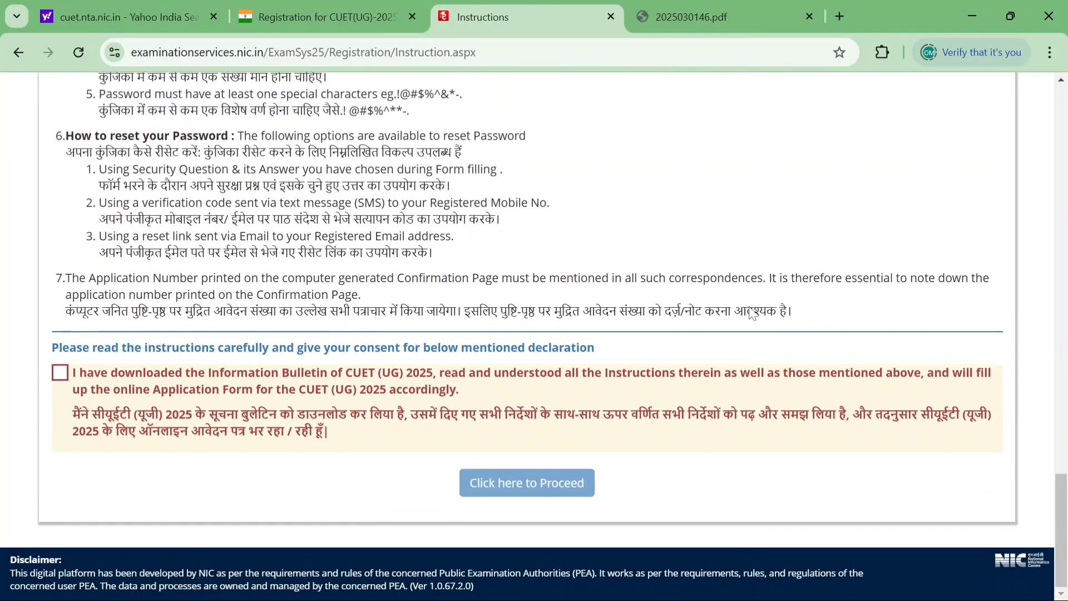
{"action": "left_click", "coordinate": [57, 380]}
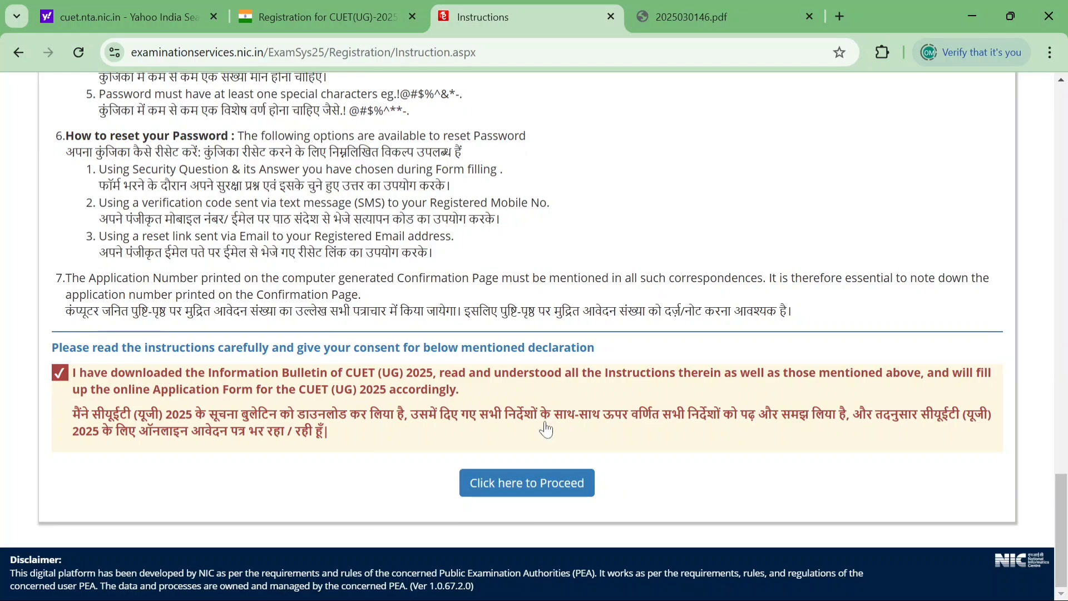
{"action": "left_click", "coordinate": [538, 484]}
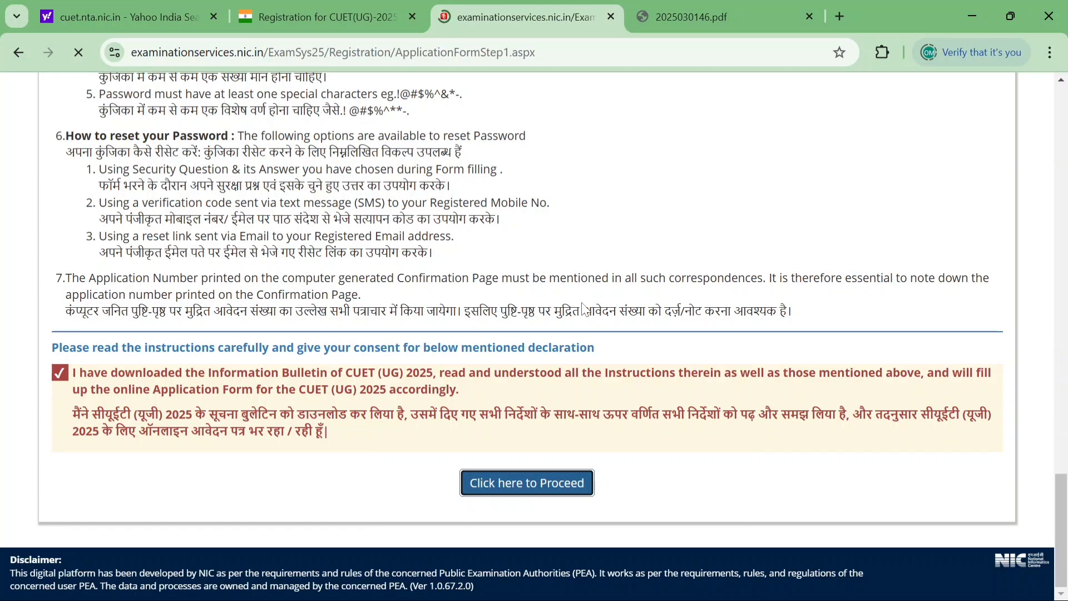
Step: Return to the loaded registration form and scroll down to the Choose Password section
{"action": "scroll", "coordinate": [582, 308], "scroll_direction": "up", "scroll_amount": 6}
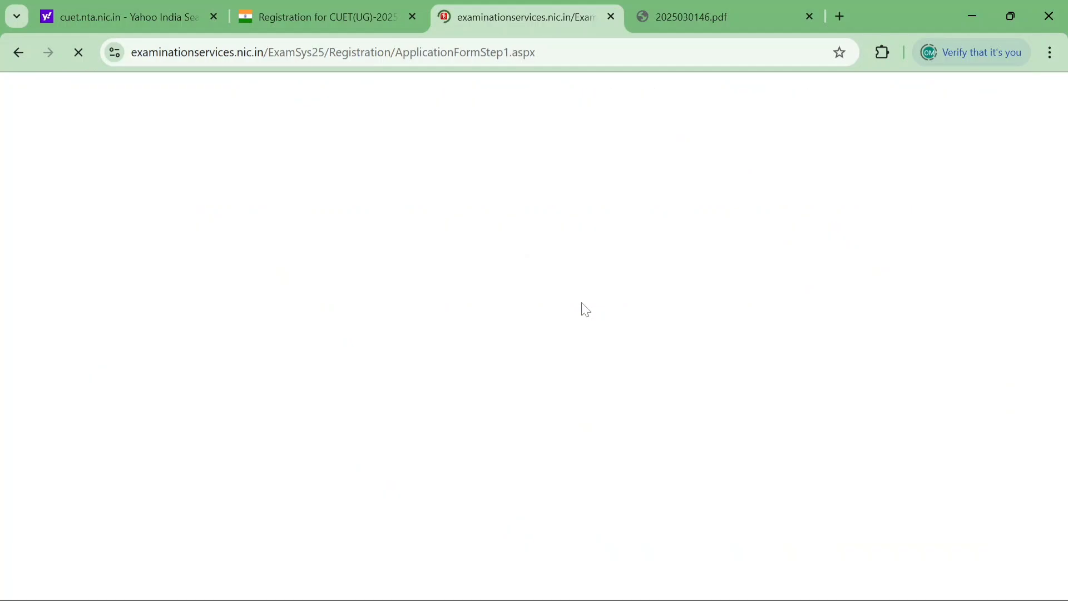
{"action": "left_click", "coordinate": [382, 16]}
{"action": "left_click", "coordinate": [525, 23]}
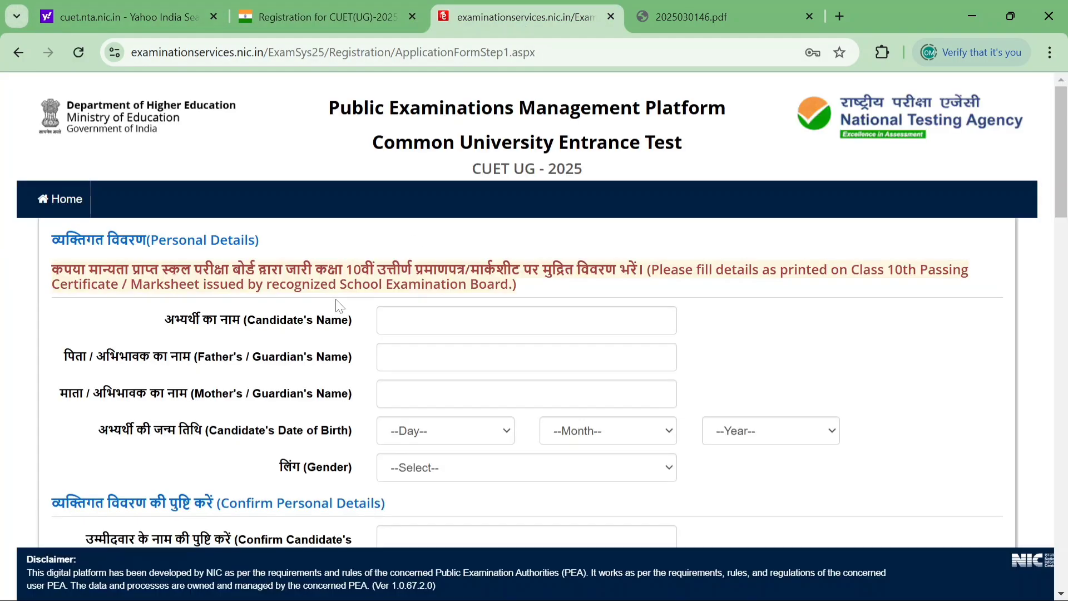
{"action": "scroll", "coordinate": [339, 306], "scroll_direction": "down", "scroll_amount": 5}
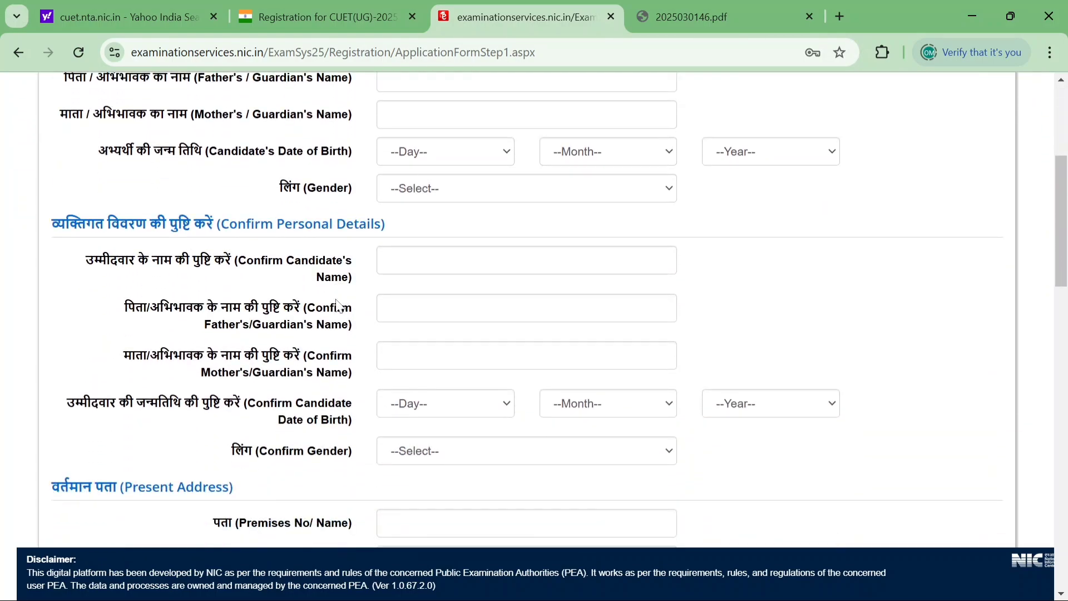
{"action": "scroll", "coordinate": [339, 306], "scroll_direction": "down", "scroll_amount": 6}
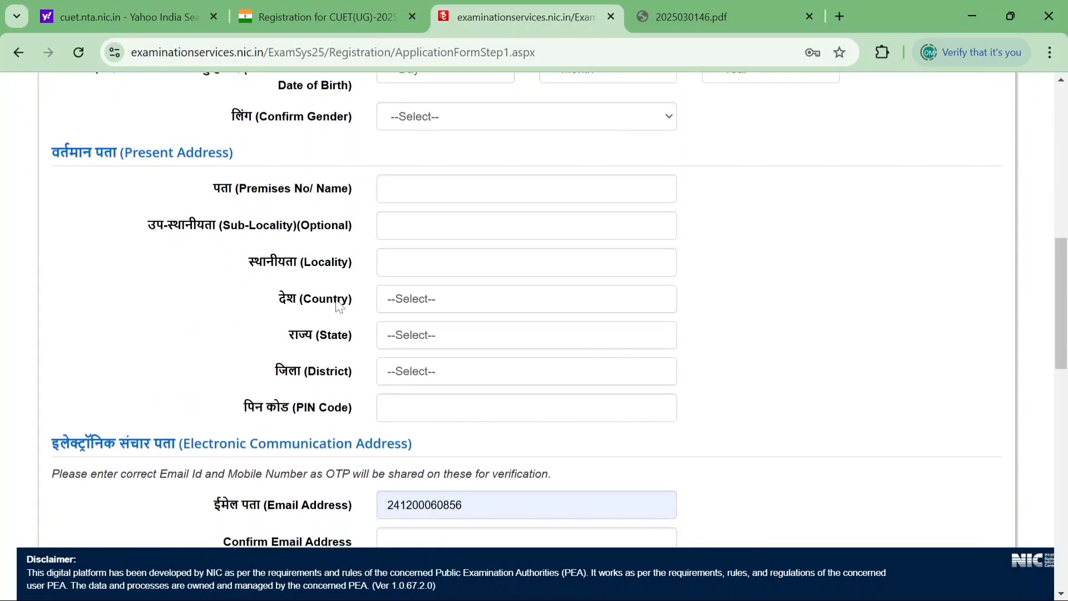
{"action": "scroll", "coordinate": [338, 305], "scroll_direction": "down", "scroll_amount": 2}
{"action": "scroll", "coordinate": [339, 306], "scroll_direction": "up", "scroll_amount": 9}
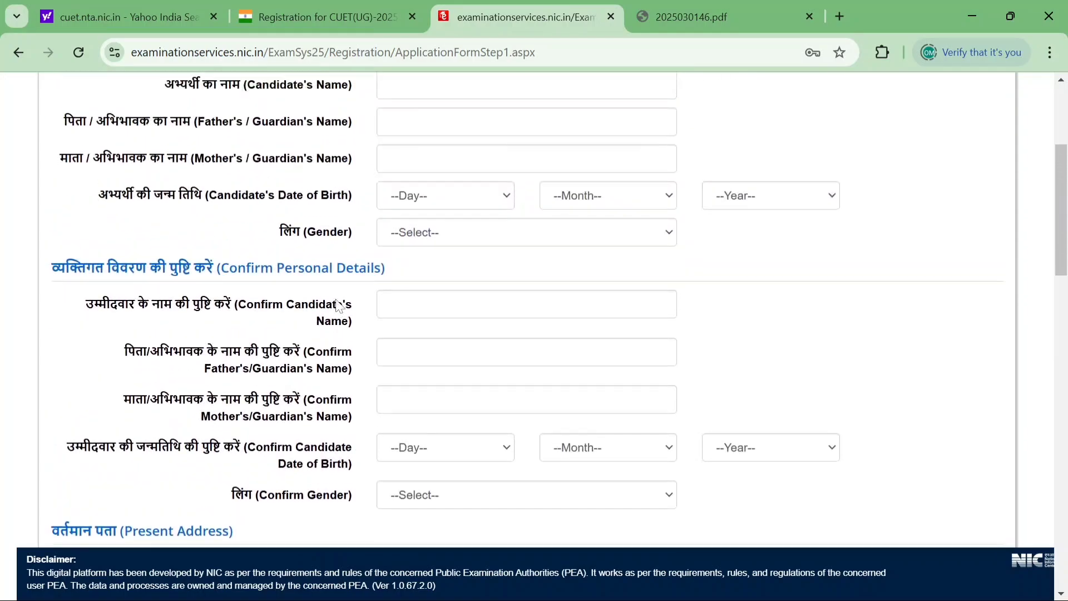
{"action": "scroll", "coordinate": [339, 305], "scroll_direction": "up", "scroll_amount": 4}
{"action": "scroll", "coordinate": [451, 321], "scroll_direction": "down", "scroll_amount": 17}
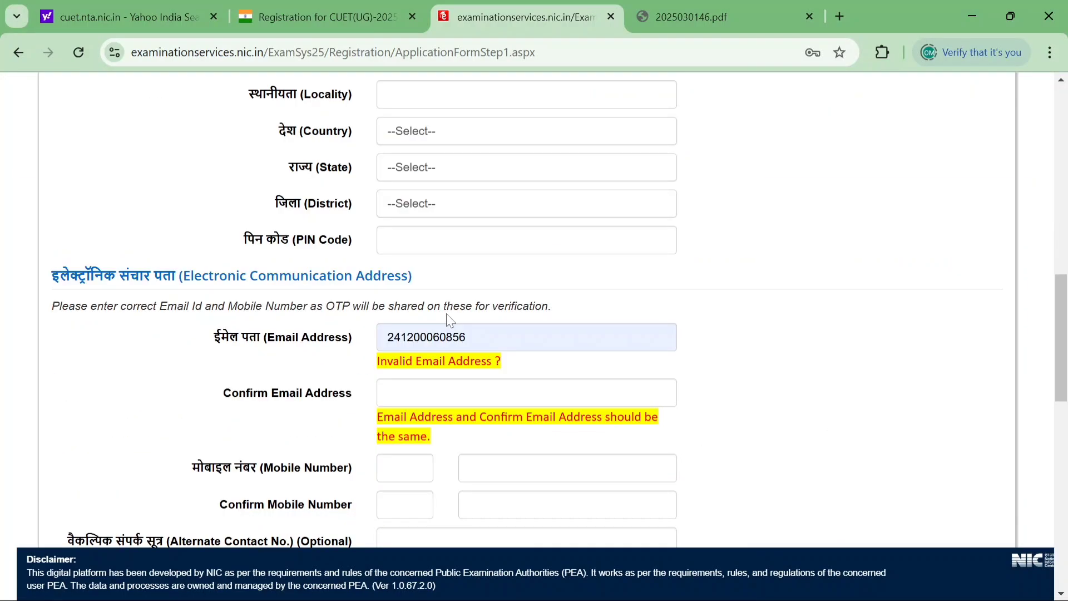
{"action": "scroll", "coordinate": [451, 321], "scroll_direction": "up", "scroll_amount": 17}
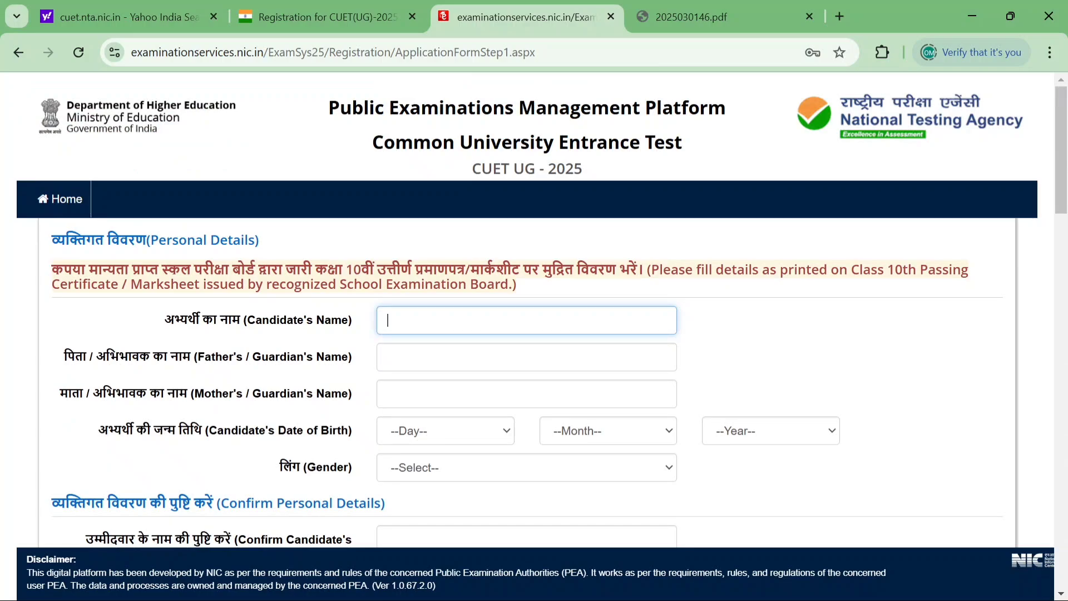
{"action": "scroll", "coordinate": [528, 309], "scroll_direction": "down", "scroll_amount": 18}
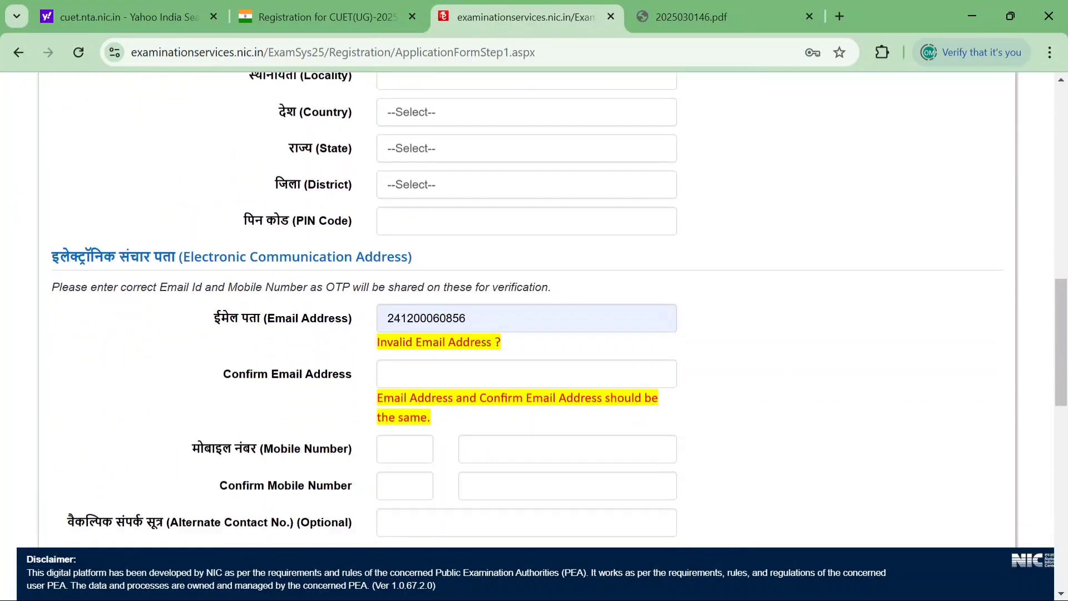
{"action": "scroll", "coordinate": [443, 317], "scroll_direction": "down", "scroll_amount": 8}
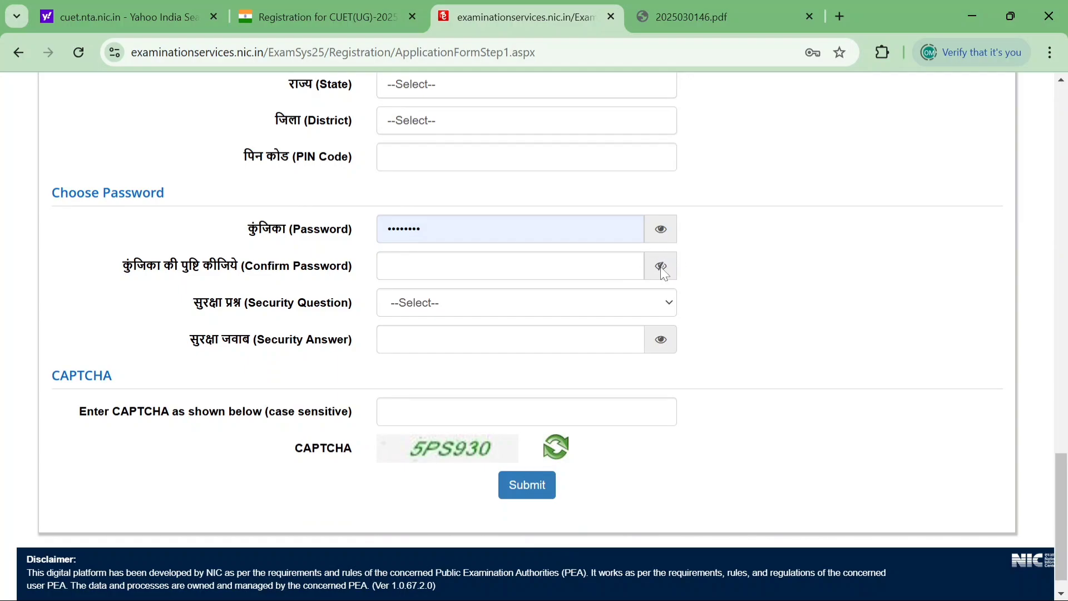
Step: Enter the chosen account password in the Password field
{"action": "left_click", "coordinate": [557, 266]}
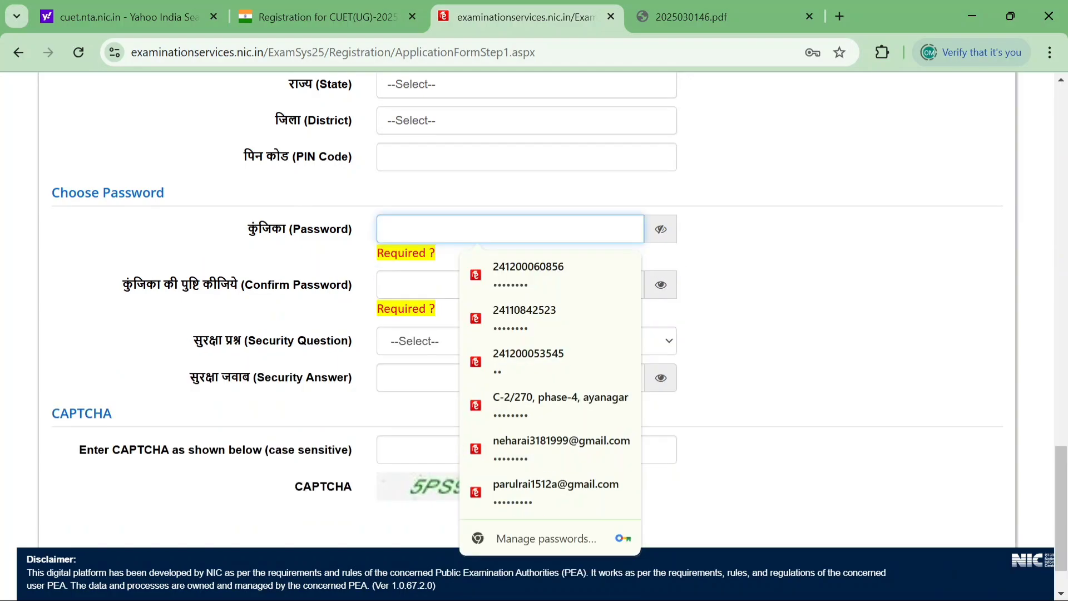
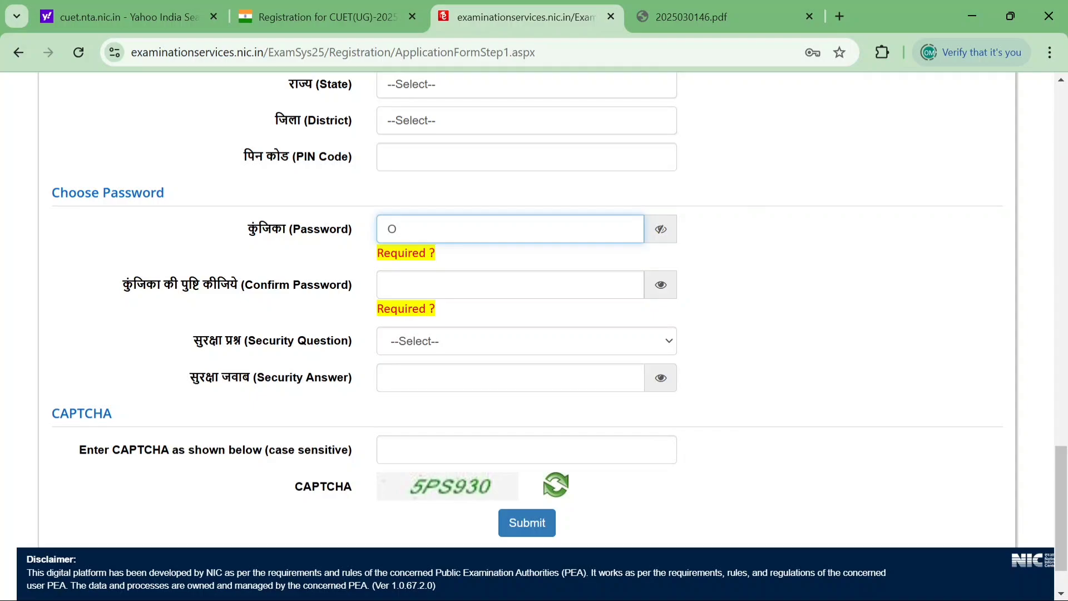
{"action": "scroll", "coordinate": [457, 203], "scroll_direction": "up", "scroll_amount": 20}
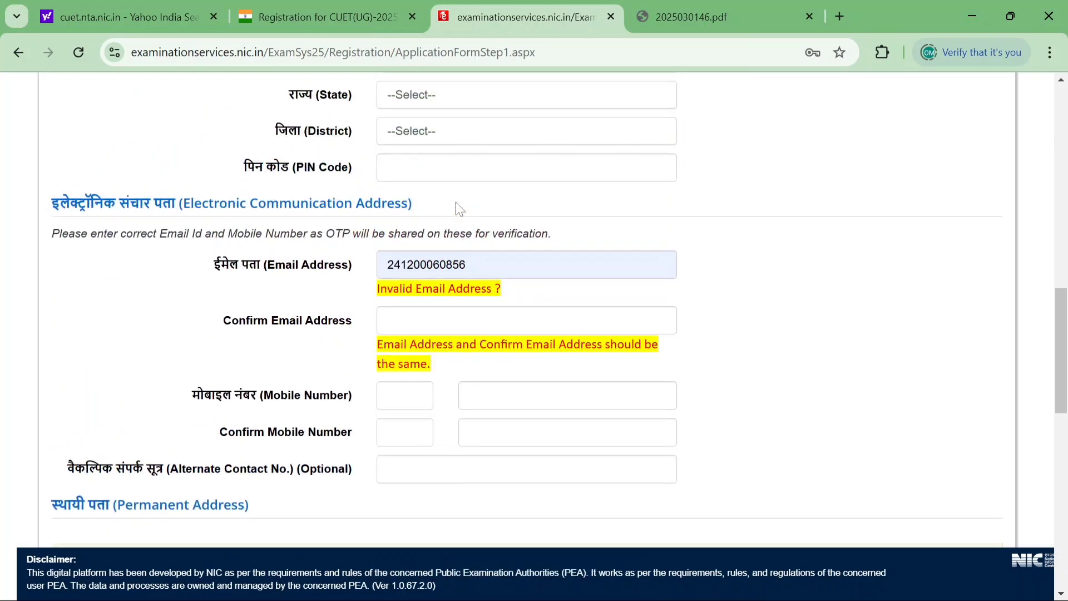
{"action": "scroll", "coordinate": [455, 202], "scroll_direction": "down", "scroll_amount": 8}
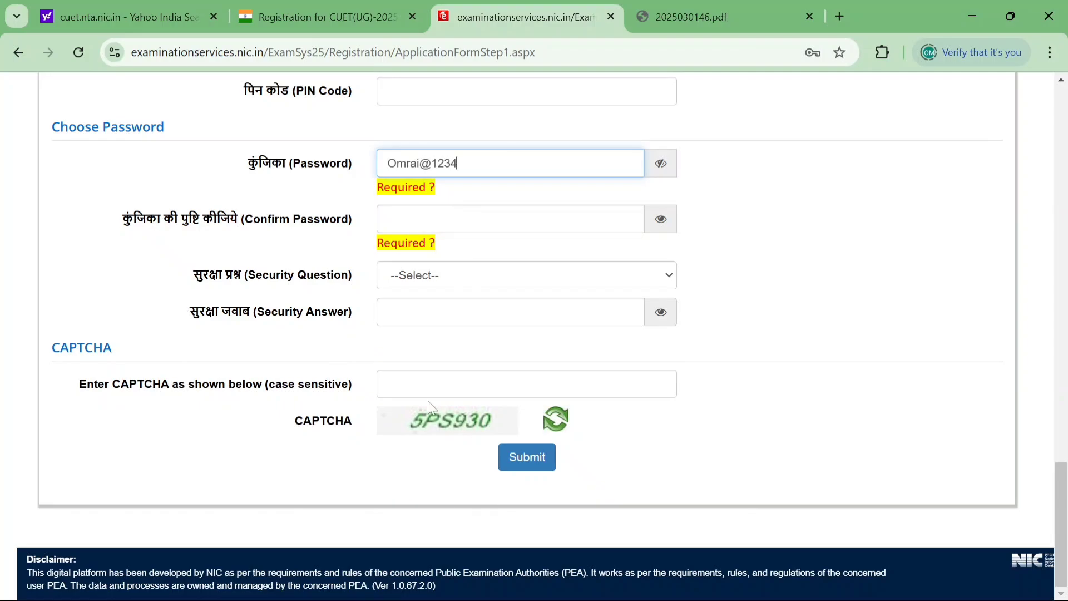
{"action": "scroll", "coordinate": [535, 462], "scroll_direction": "up", "scroll_amount": 11}
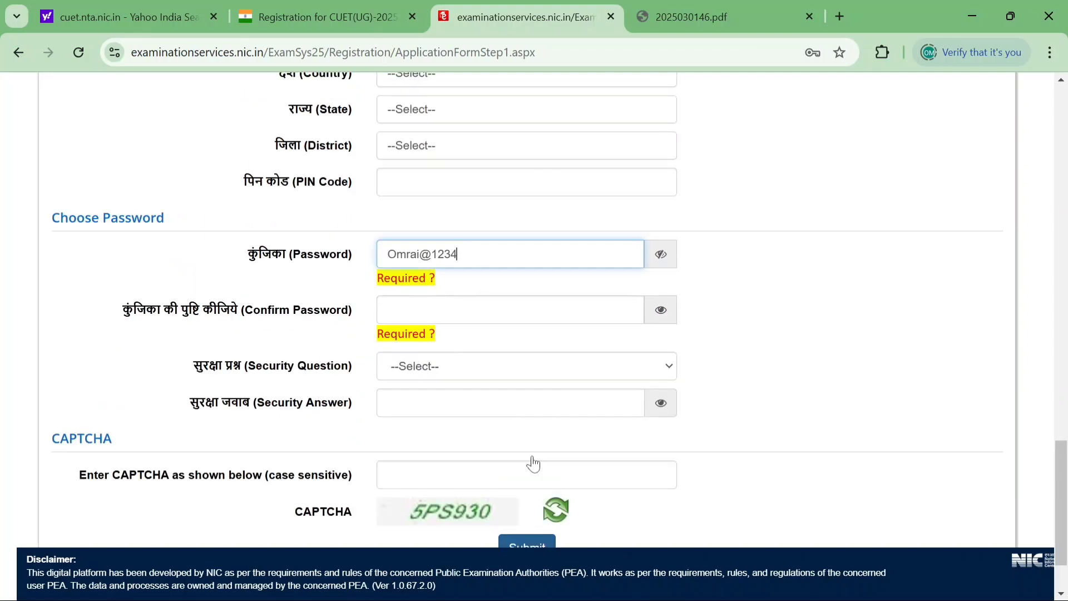
{"action": "scroll", "coordinate": [532, 457], "scroll_direction": "up", "scroll_amount": 16}
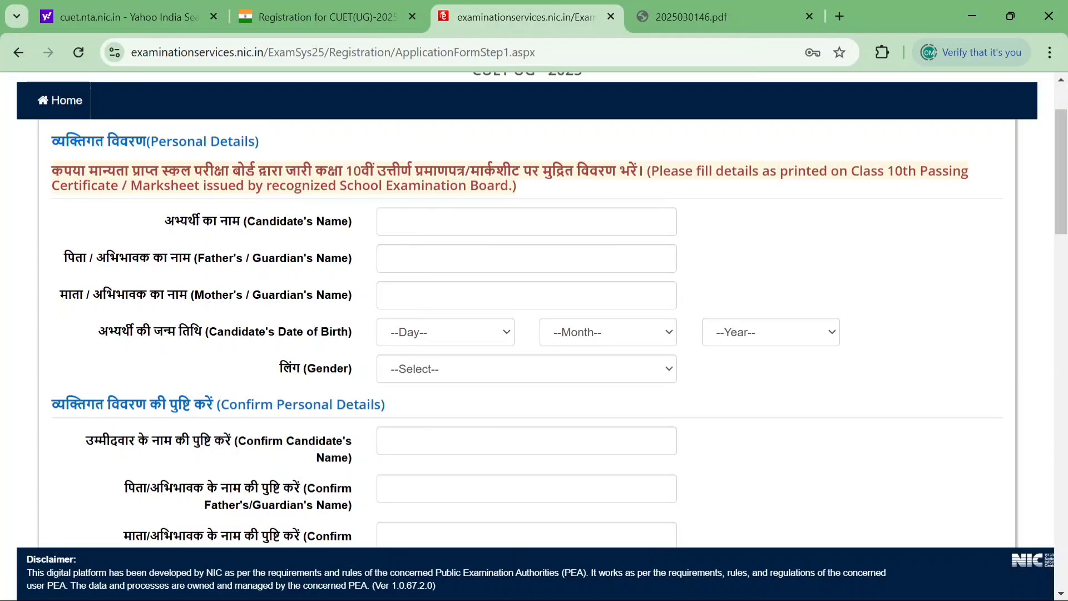
Step: Dismiss the review reminder and tick all eight particulars checkboxes, from My Name to Email ID
{"action": "left_click", "coordinate": [527, 220]}
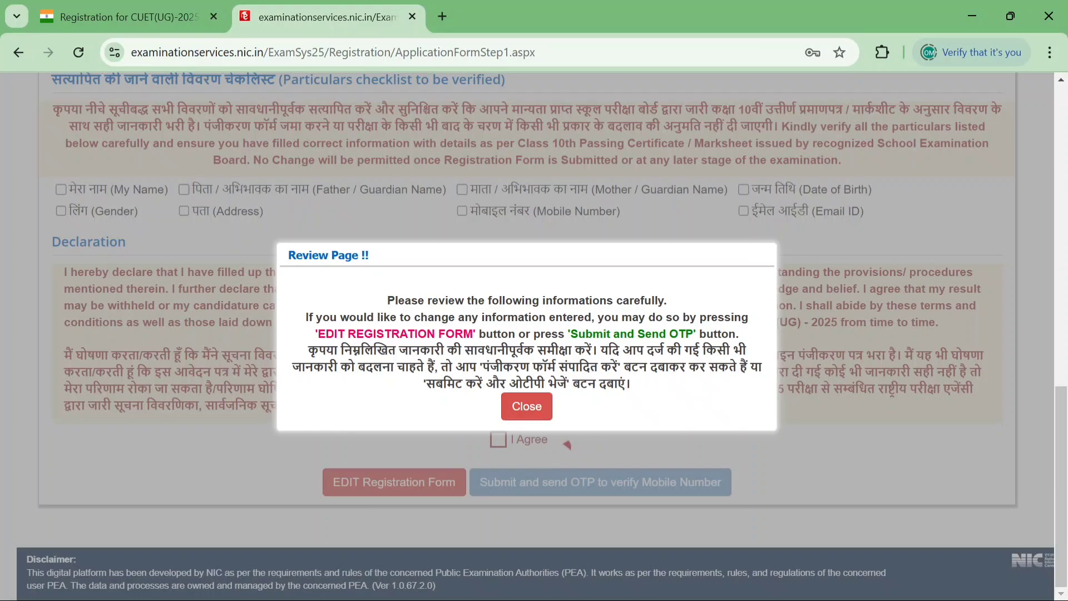
{"action": "left_click", "coordinate": [527, 406]}
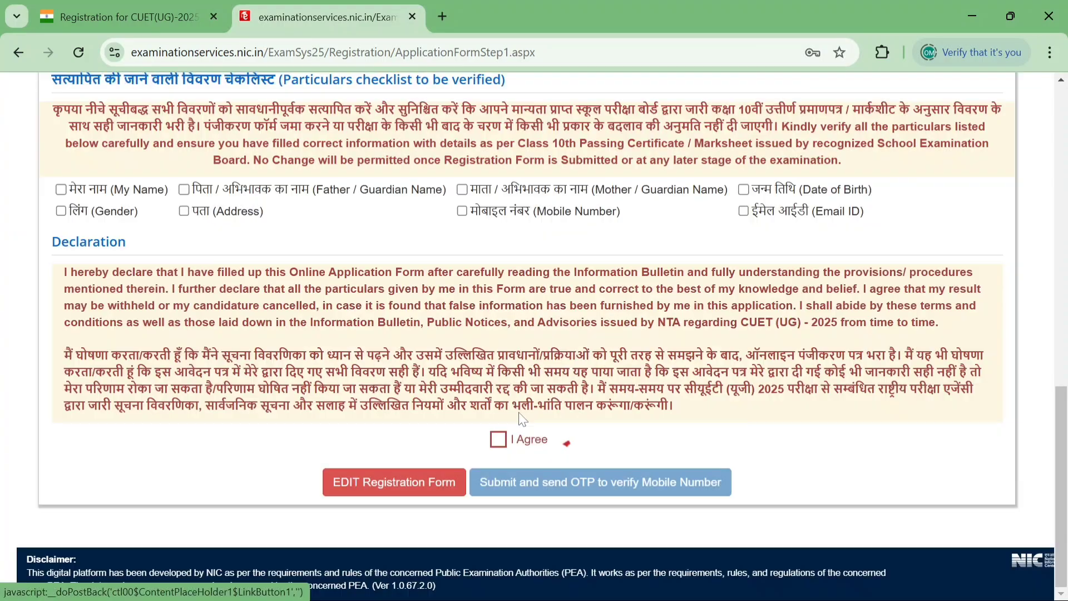
{"action": "left_click", "coordinate": [61, 192]}
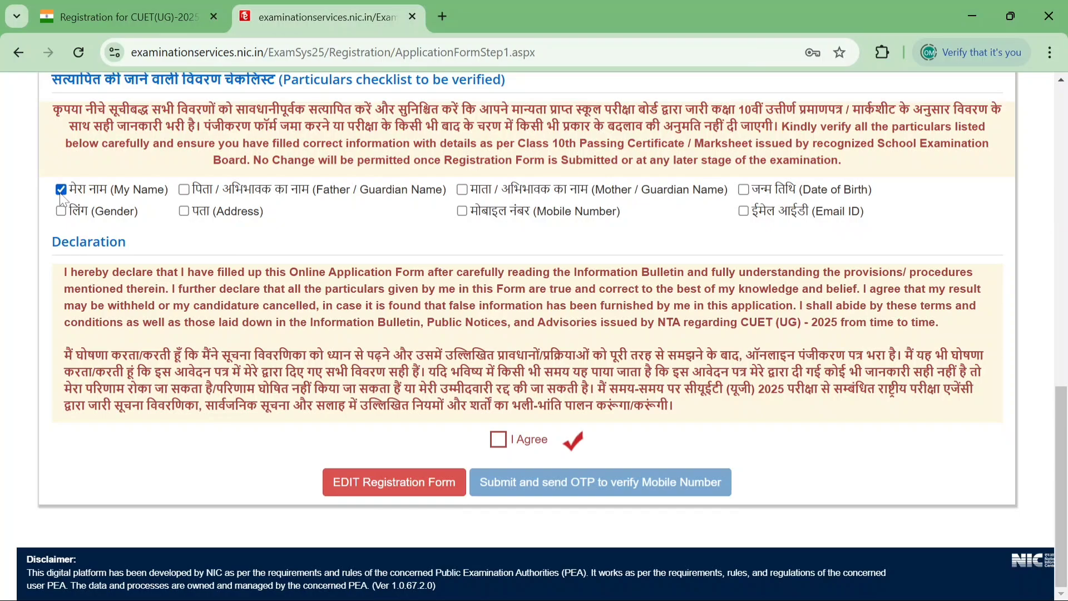
{"action": "left_click", "coordinate": [61, 211]}
{"action": "left_click", "coordinate": [184, 190]}
{"action": "left_click", "coordinate": [185, 212]}
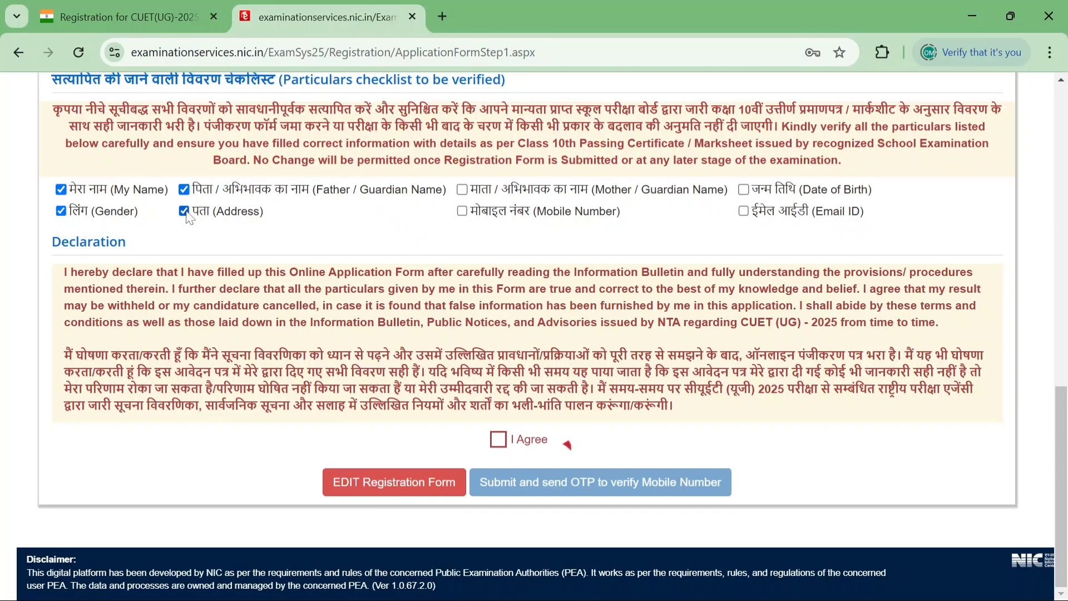
{"action": "left_click", "coordinate": [462, 190]}
{"action": "left_click", "coordinate": [463, 211]}
{"action": "left_click", "coordinate": [744, 189]}
{"action": "left_click", "coordinate": [744, 211]}
Step: Accept the declaration and submit the form, confirming the request for an OTP
{"action": "left_click", "coordinate": [500, 439]}
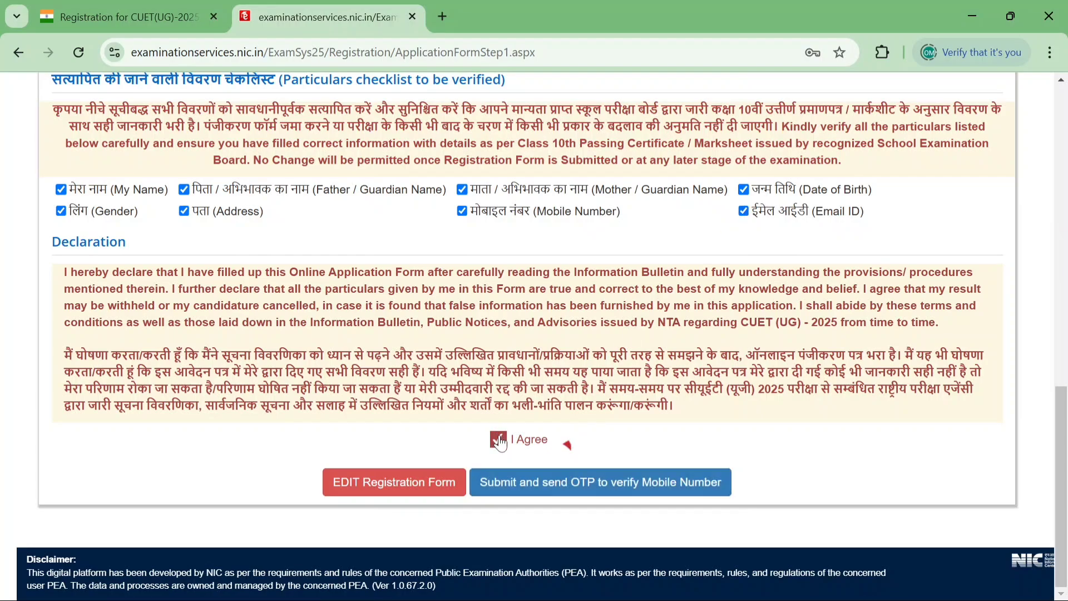
{"action": "left_click", "coordinate": [548, 483]}
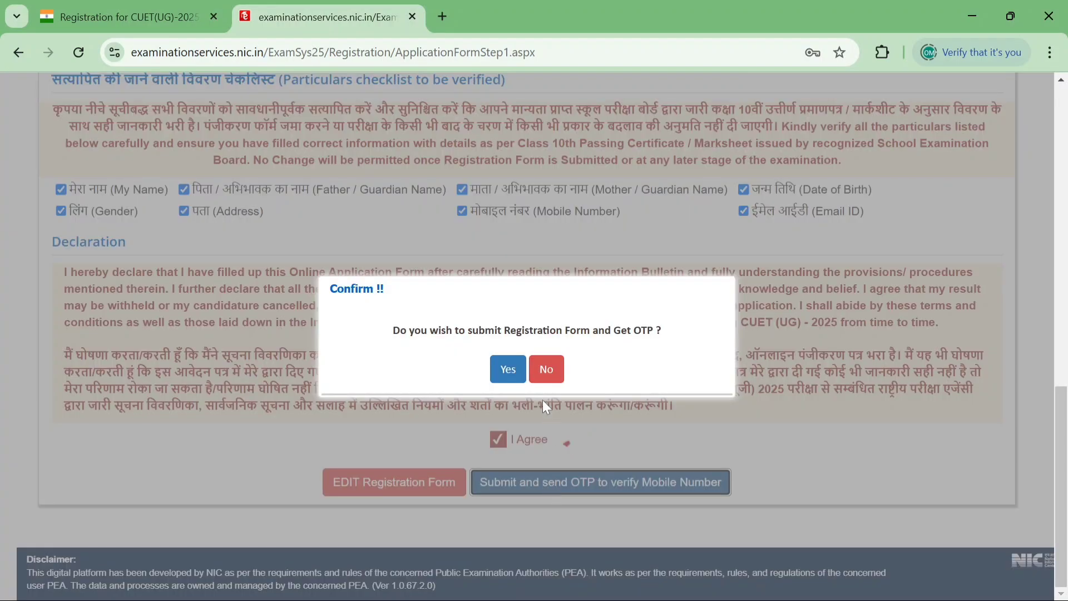
{"action": "left_click", "coordinate": [508, 369]}
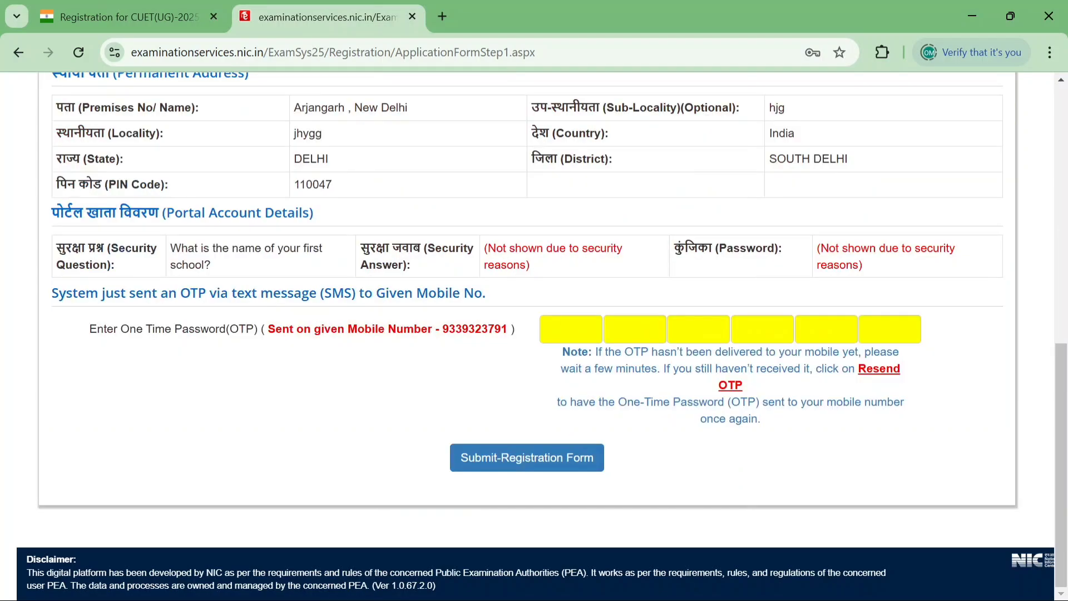
Step: Enter the six-digit SMS OTP and submit the registration form
{"action": "left_click", "coordinate": [551, 329]}
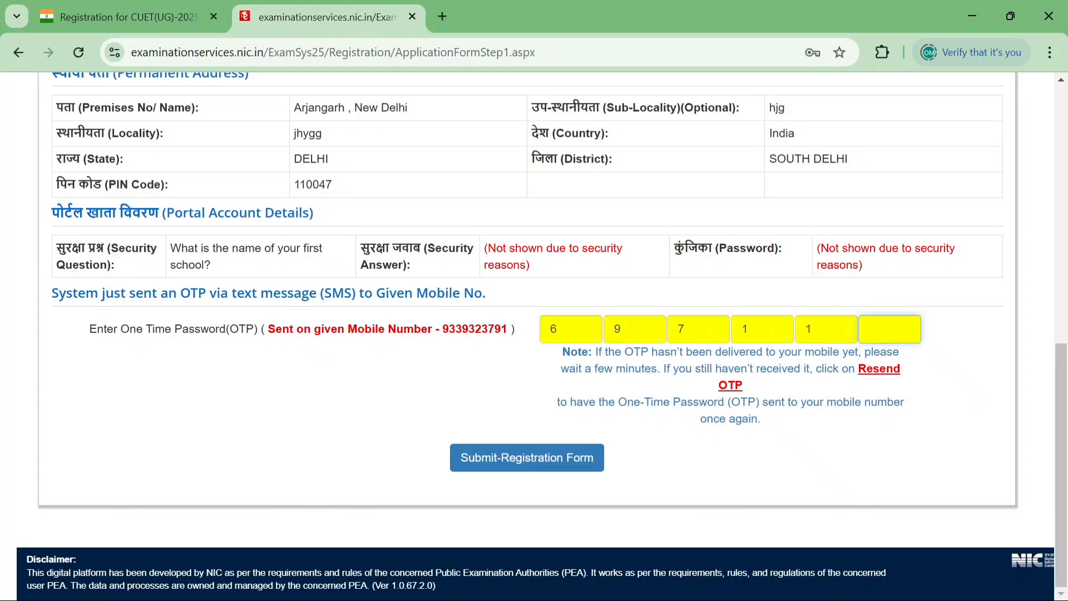
{"action": "left_click", "coordinate": [555, 462]}
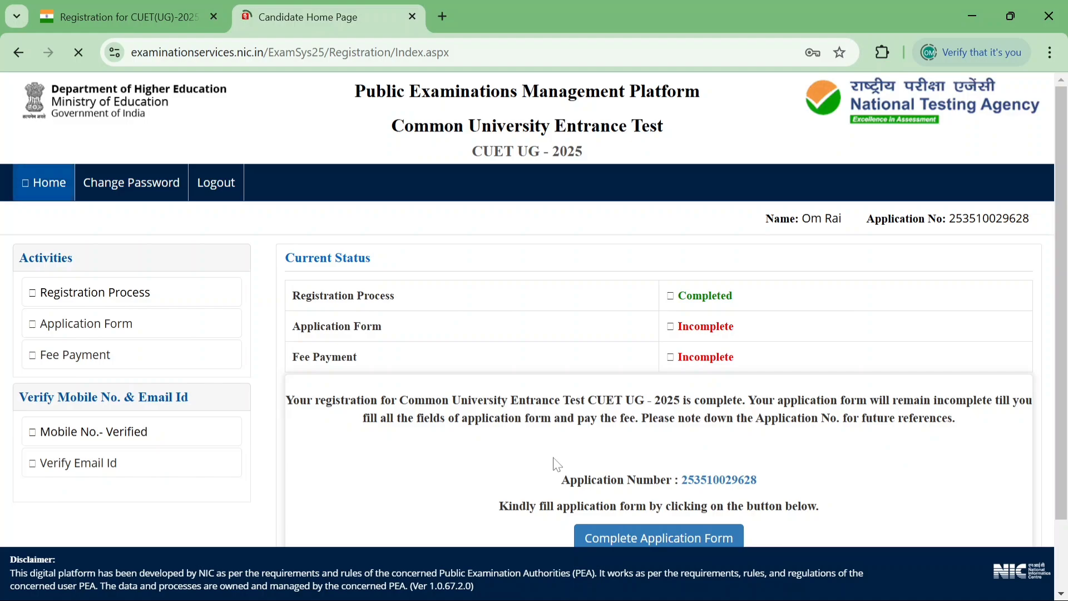
Step: Decline Chrome's password update and scroll the application status page down to Register Personal Details
{"action": "scroll", "coordinate": [556, 464], "scroll_direction": "down", "scroll_amount": 2}
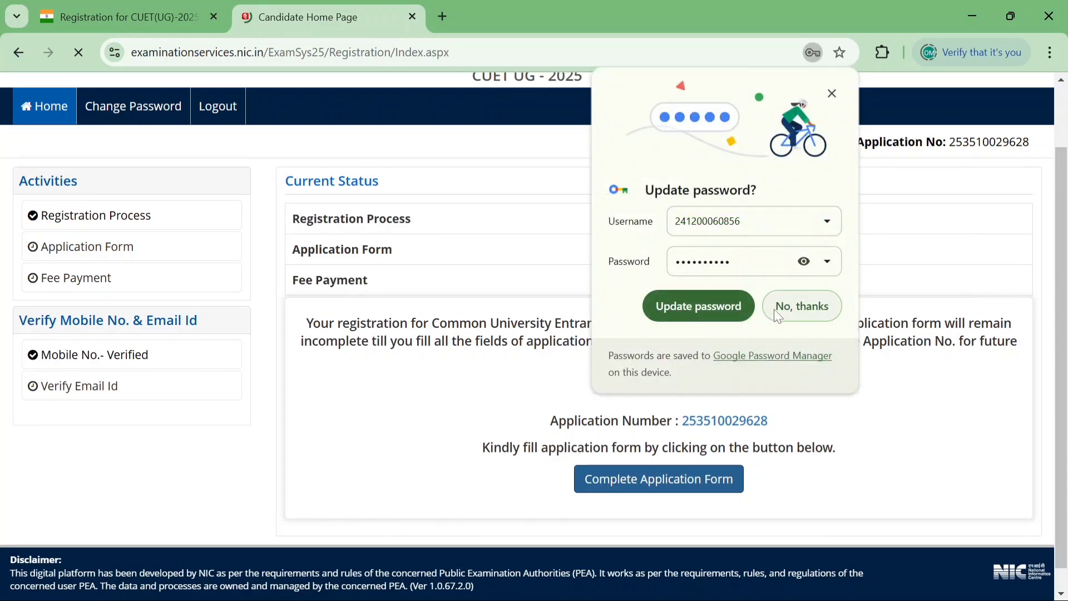
{"action": "left_click", "coordinate": [791, 316]}
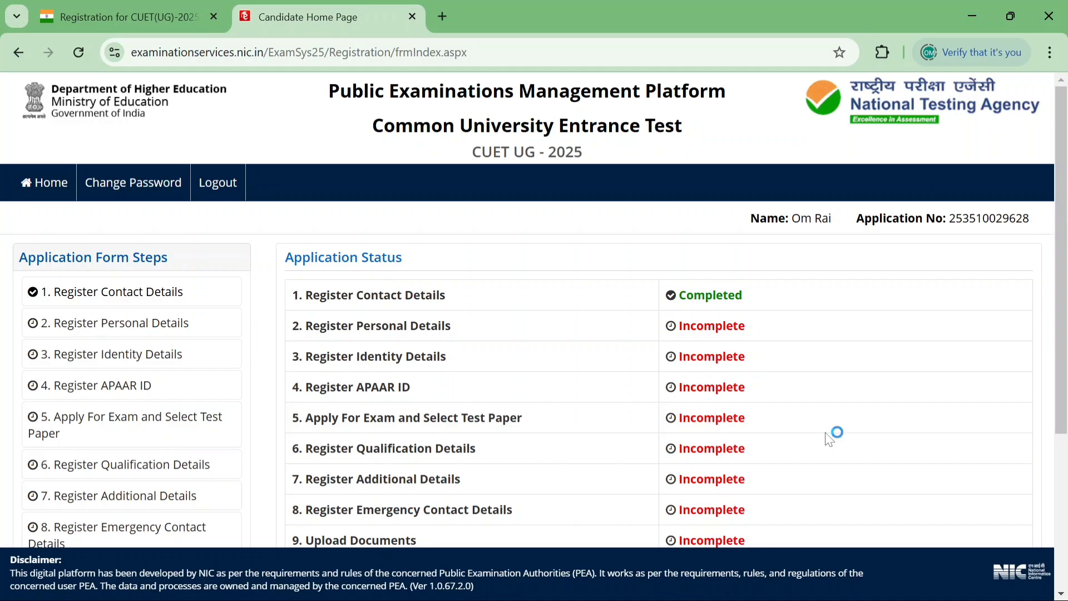
{"action": "scroll", "coordinate": [829, 440], "scroll_direction": "down", "scroll_amount": 3}
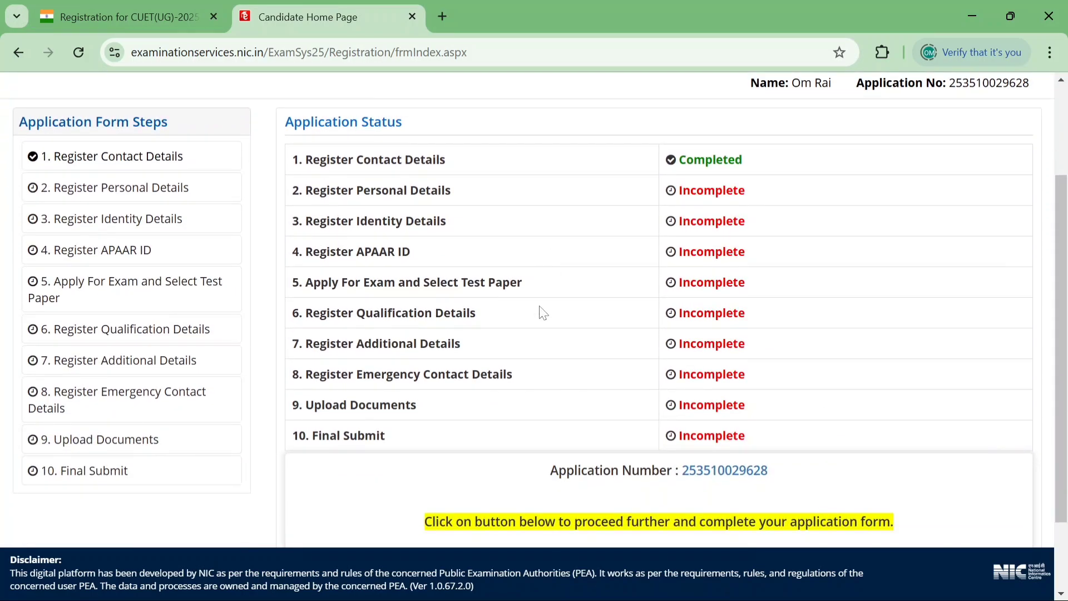
{"action": "scroll", "coordinate": [544, 313], "scroll_direction": "down", "scroll_amount": 2}
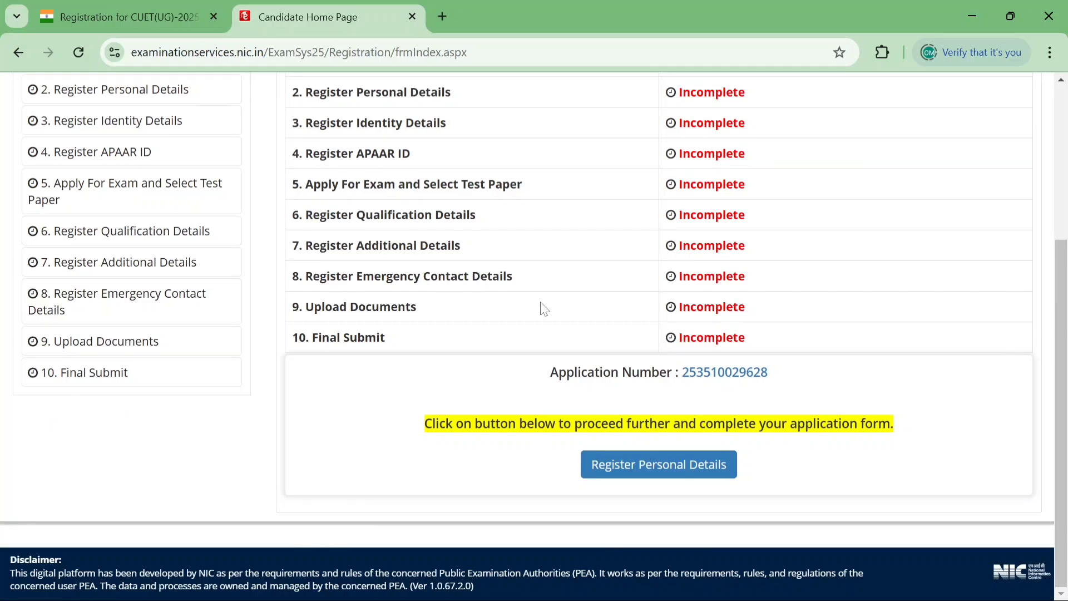
{"action": "scroll", "coordinate": [543, 308], "scroll_direction": "up", "scroll_amount": 2}
{"action": "scroll", "coordinate": [544, 310], "scroll_direction": "down", "scroll_amount": 2}
Step: Open the Register Personal Details step and choose Indian nationality with DELHI (NCT) as domicile
{"action": "left_click", "coordinate": [651, 475]}
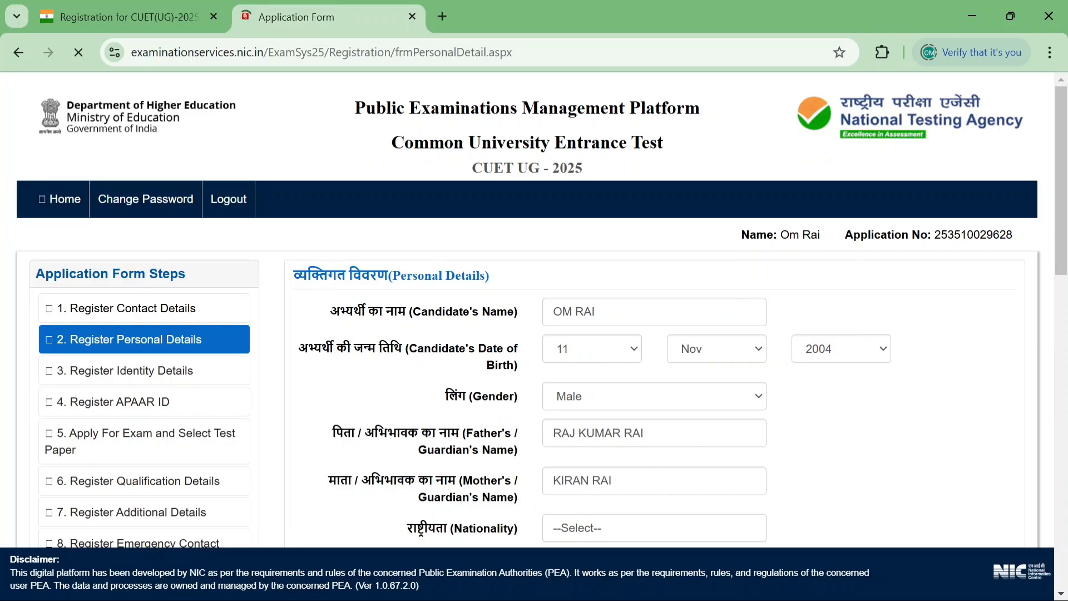
{"action": "scroll", "coordinate": [591, 323], "scroll_direction": "down", "scroll_amount": 3}
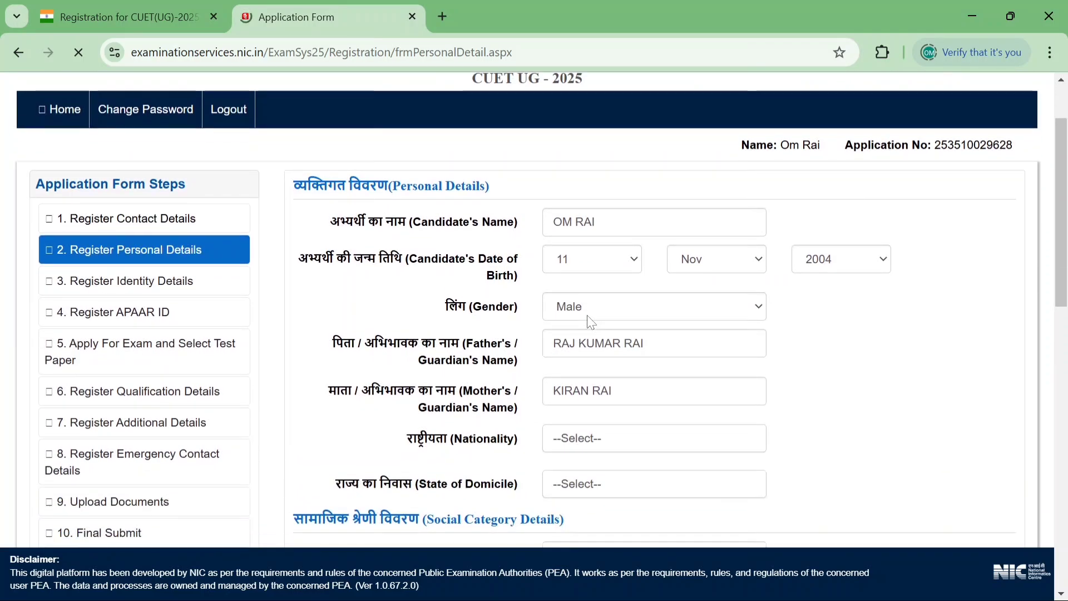
{"action": "scroll", "coordinate": [591, 323], "scroll_direction": "down", "scroll_amount": 2}
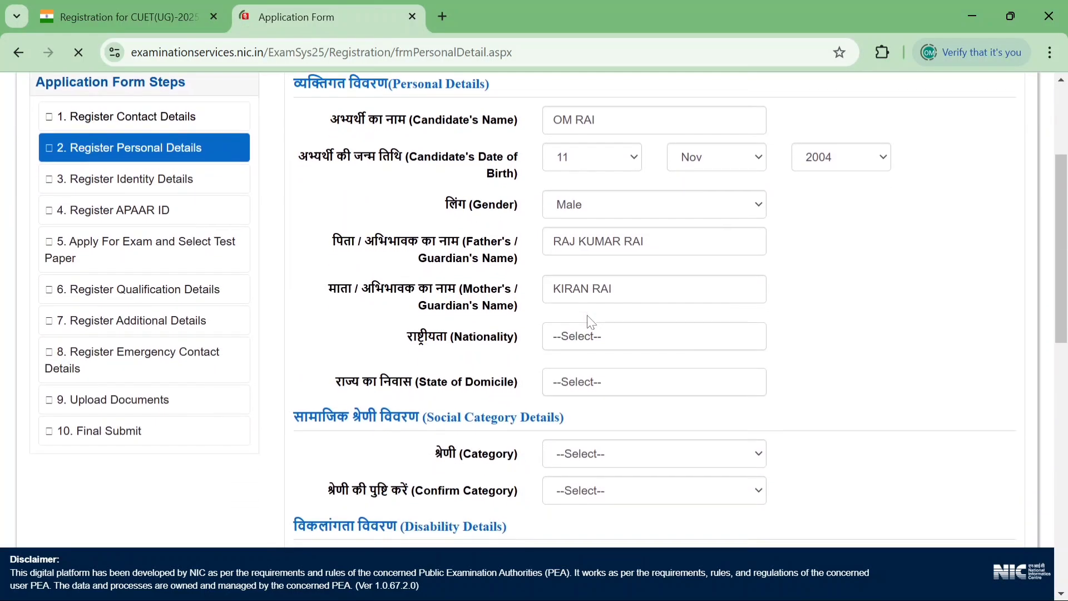
{"action": "left_click", "coordinate": [591, 323]}
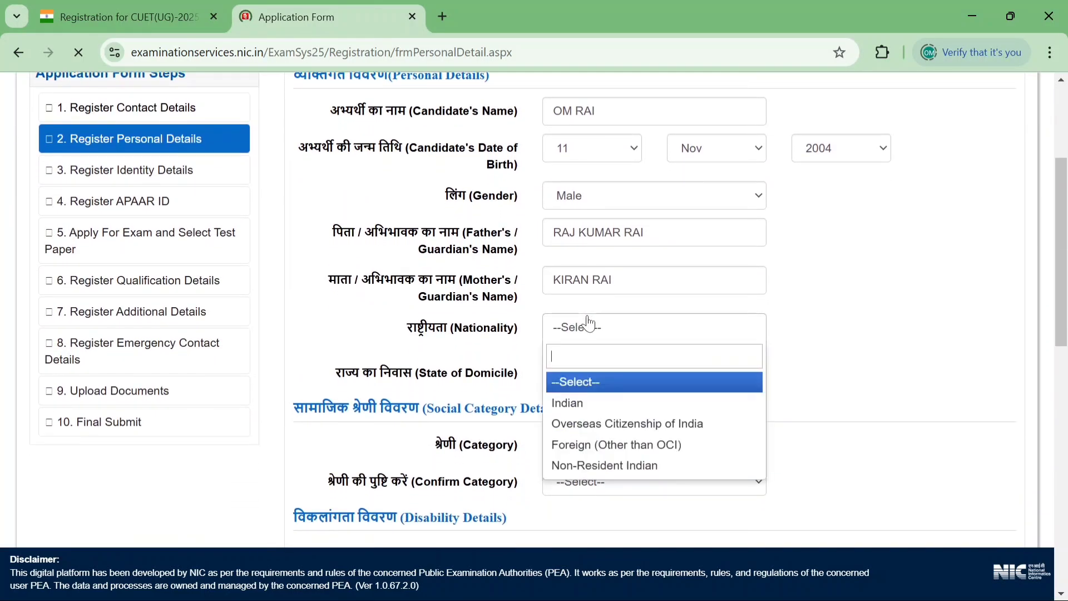
{"action": "left_click", "coordinate": [584, 410]}
{"action": "left_click", "coordinate": [580, 374]}
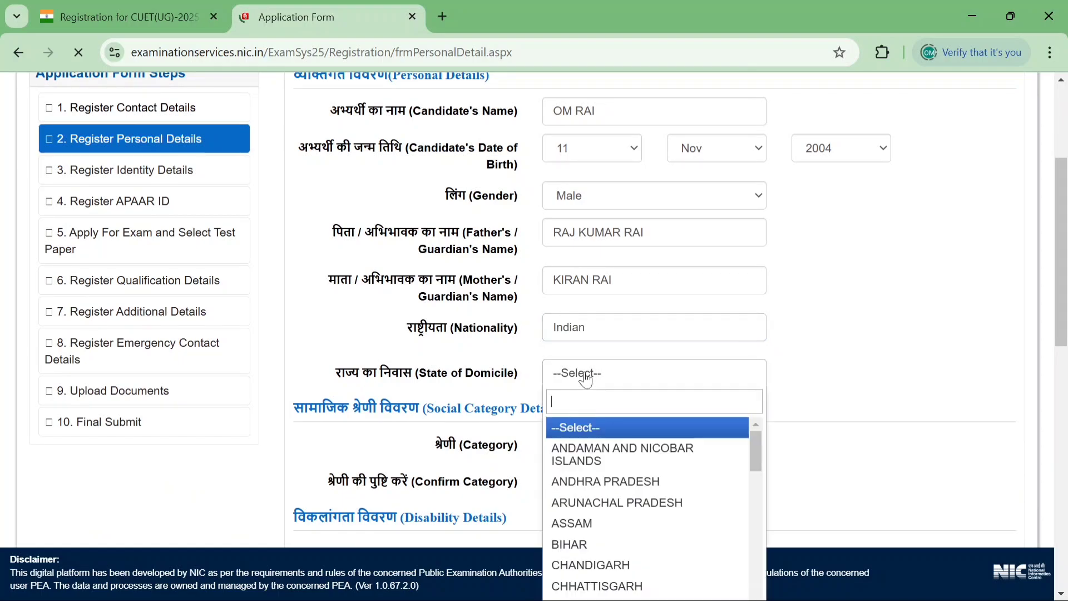
{"action": "scroll", "coordinate": [600, 548], "scroll_direction": "down", "scroll_amount": 3}
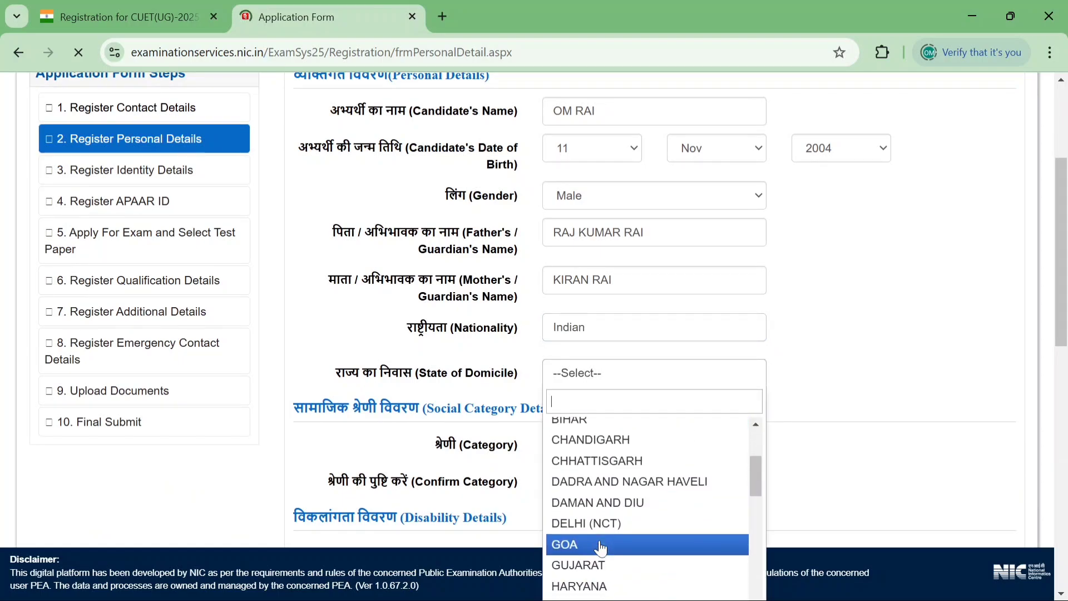
{"action": "left_click", "coordinate": [600, 529]}
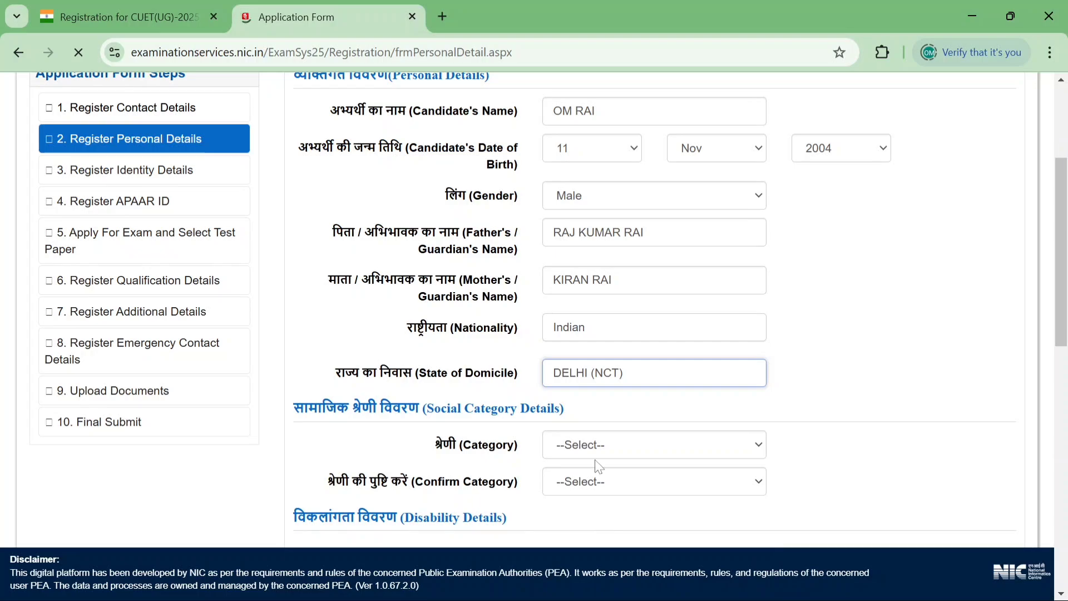
Step: Set Category to General, reselecting DELHI (NCT) as the state of domicile
{"action": "left_click", "coordinate": [594, 445]}
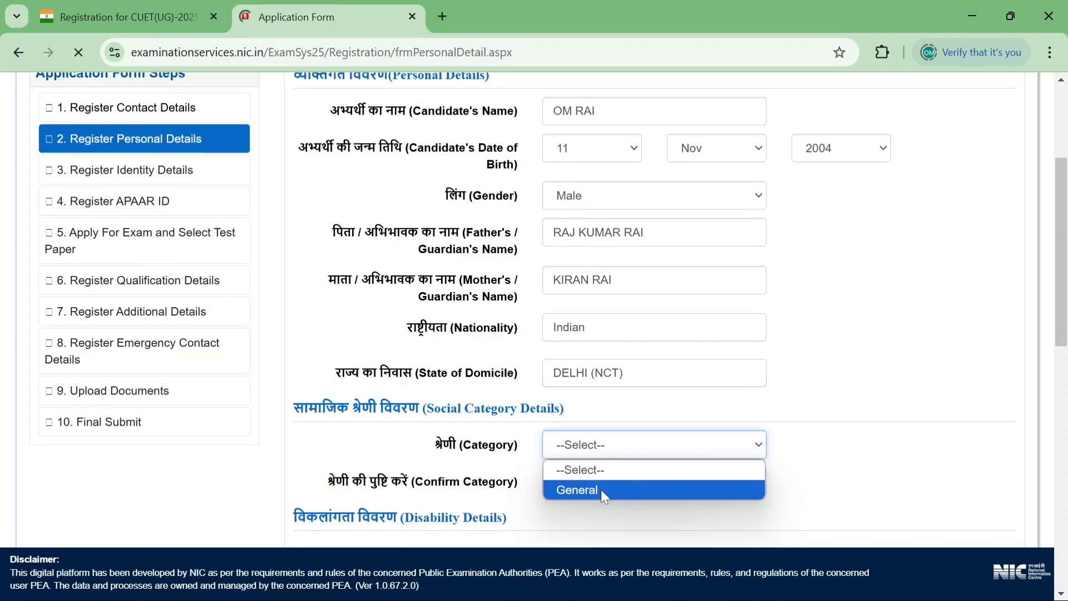
{"action": "left_click", "coordinate": [601, 490]}
{"action": "left_click", "coordinate": [600, 480]}
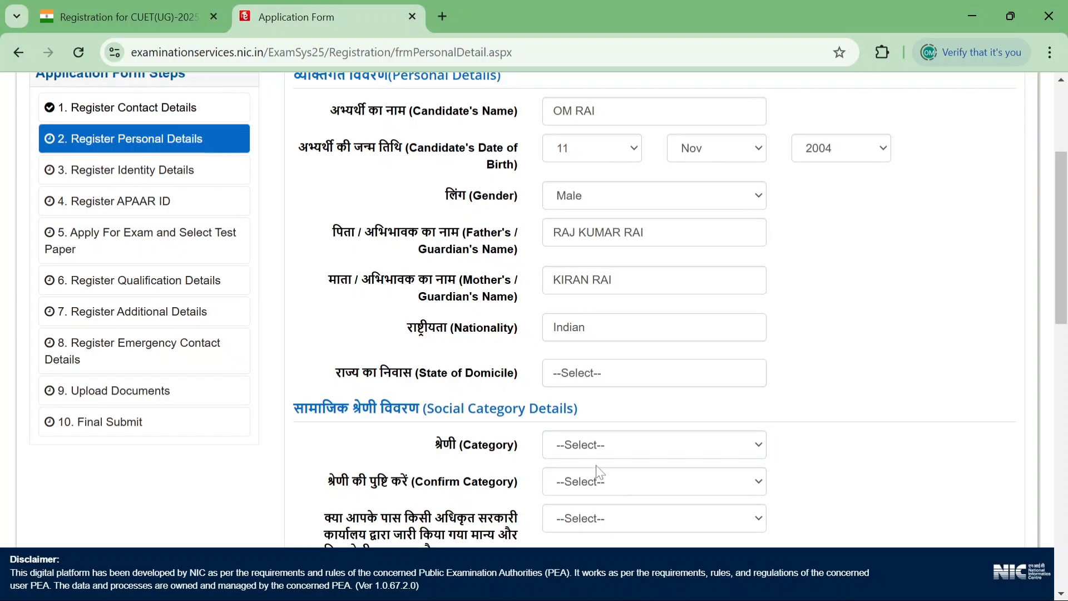
{"action": "left_click", "coordinate": [582, 380]}
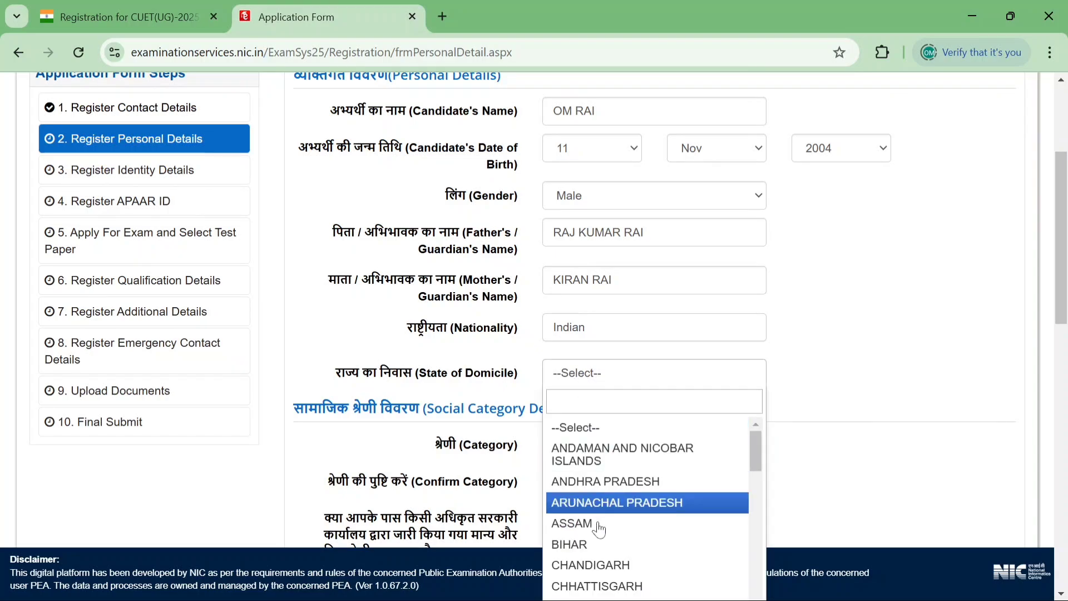
{"action": "scroll", "coordinate": [617, 520], "scroll_direction": "down", "scroll_amount": 3}
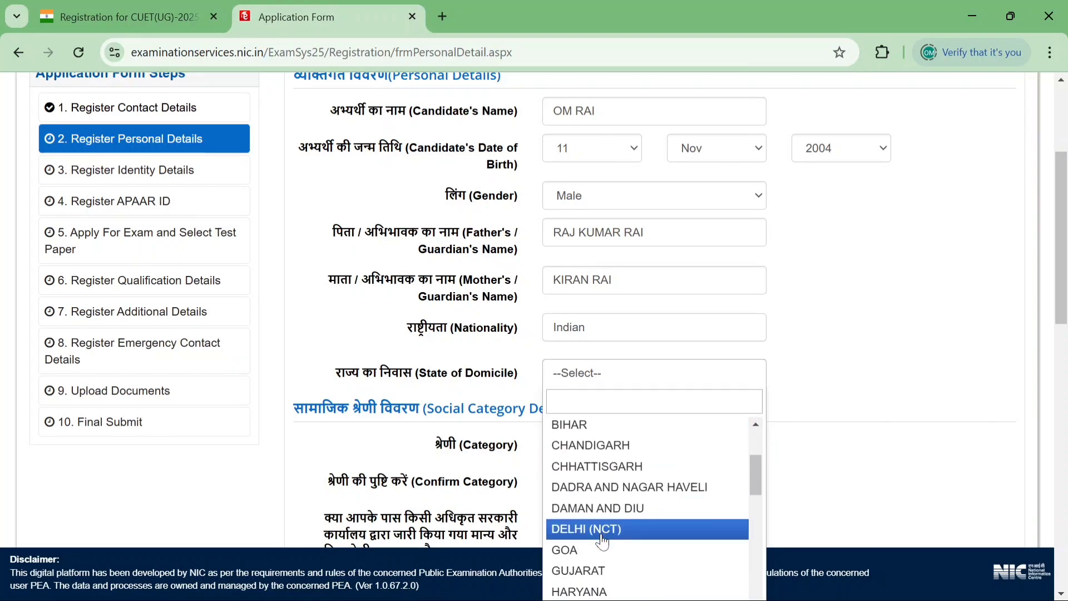
{"action": "left_click", "coordinate": [602, 530]}
{"action": "left_click", "coordinate": [604, 447]}
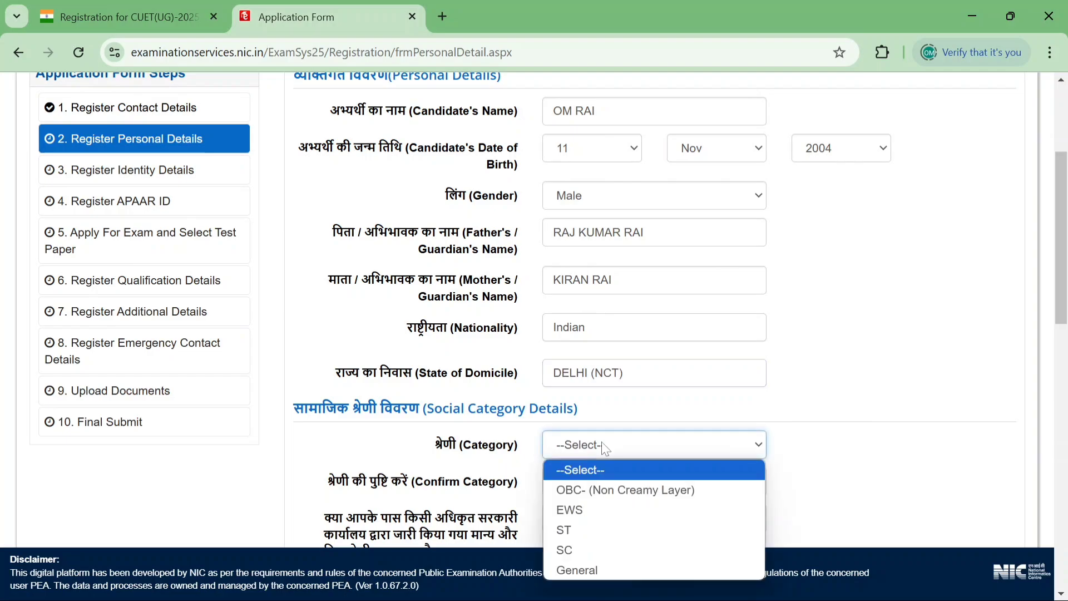
{"action": "left_click", "coordinate": [622, 571]}
Step: Verify DELHI (NCT) remains the domicile and bring up the Confirm Category options
{"action": "scroll", "coordinate": [621, 442], "scroll_direction": "down", "scroll_amount": 2}
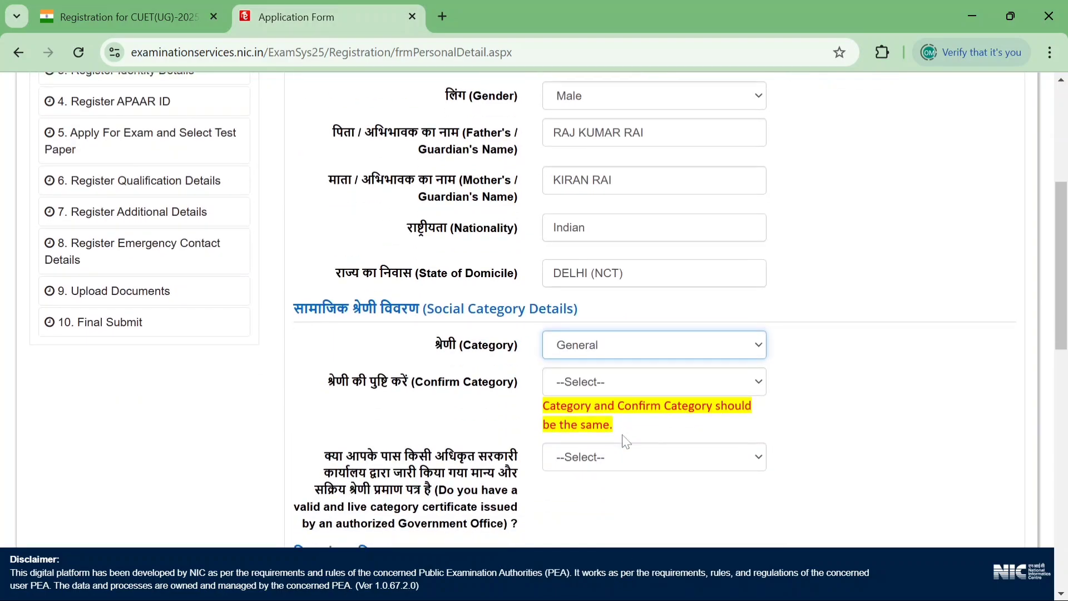
{"action": "scroll", "coordinate": [612, 388], "scroll_direction": "up", "scroll_amount": 2}
{"action": "left_click", "coordinate": [610, 384]}
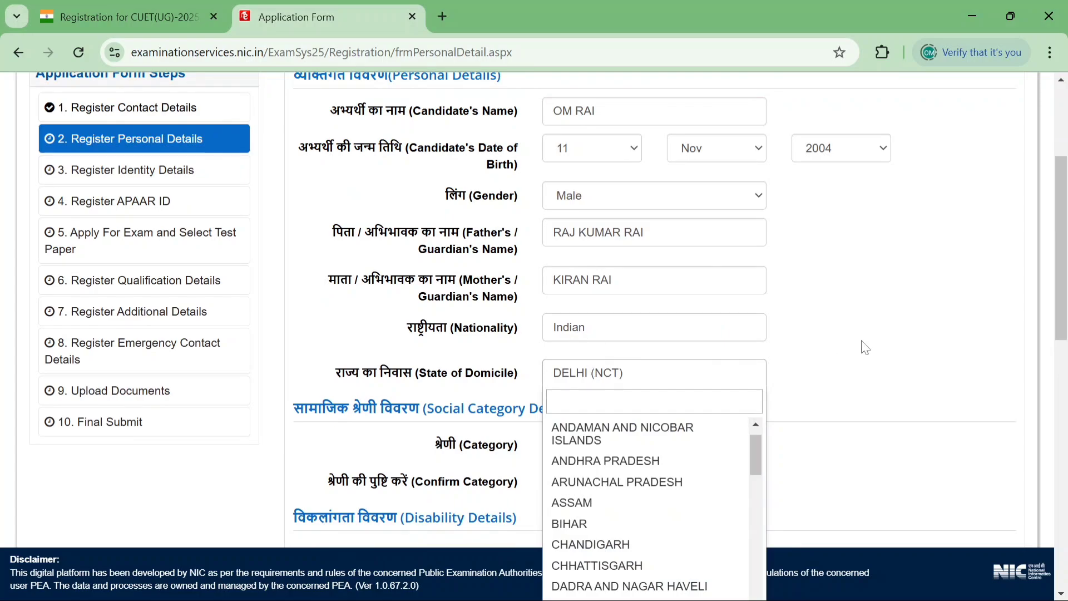
{"action": "left_click", "coordinate": [885, 346]}
{"action": "scroll", "coordinate": [754, 462], "scroll_direction": "down", "scroll_amount": 5}
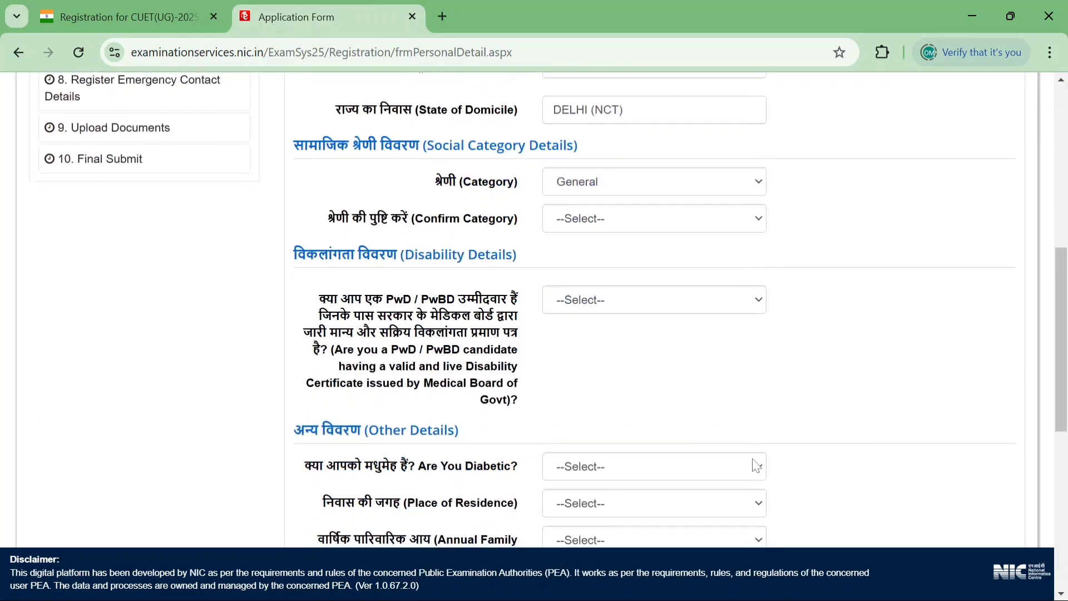
{"action": "left_click", "coordinate": [704, 212]}
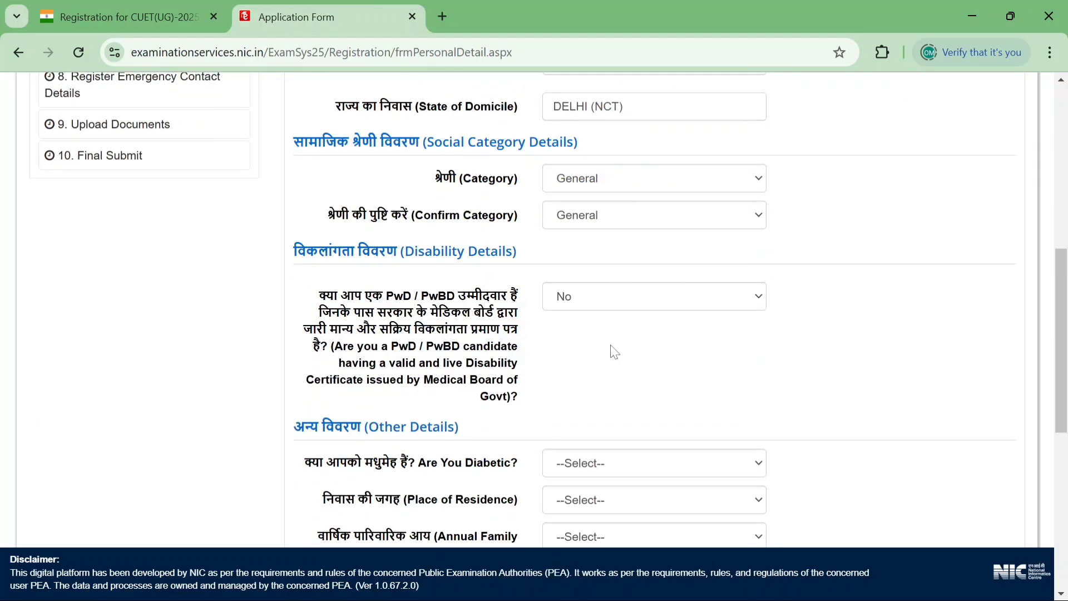
{"action": "scroll", "coordinate": [614, 351], "scroll_direction": "down", "scroll_amount": 2}
{"action": "scroll", "coordinate": [615, 352], "scroll_direction": "down", "scroll_amount": 4}
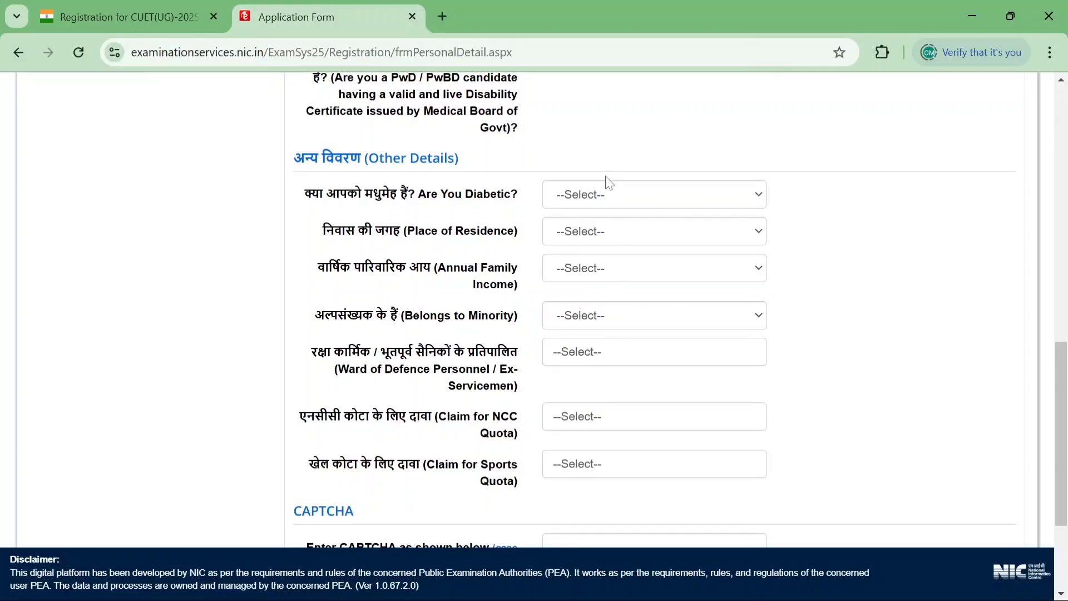
{"action": "left_click", "coordinate": [606, 200]}
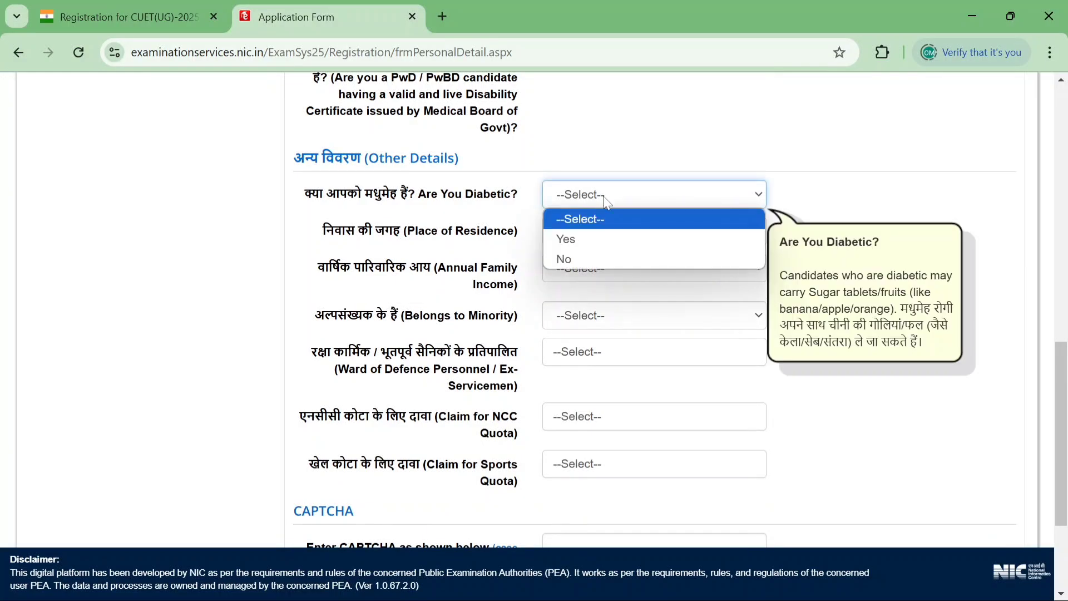
{"action": "left_click", "coordinate": [599, 256]}
{"action": "left_click", "coordinate": [599, 244]}
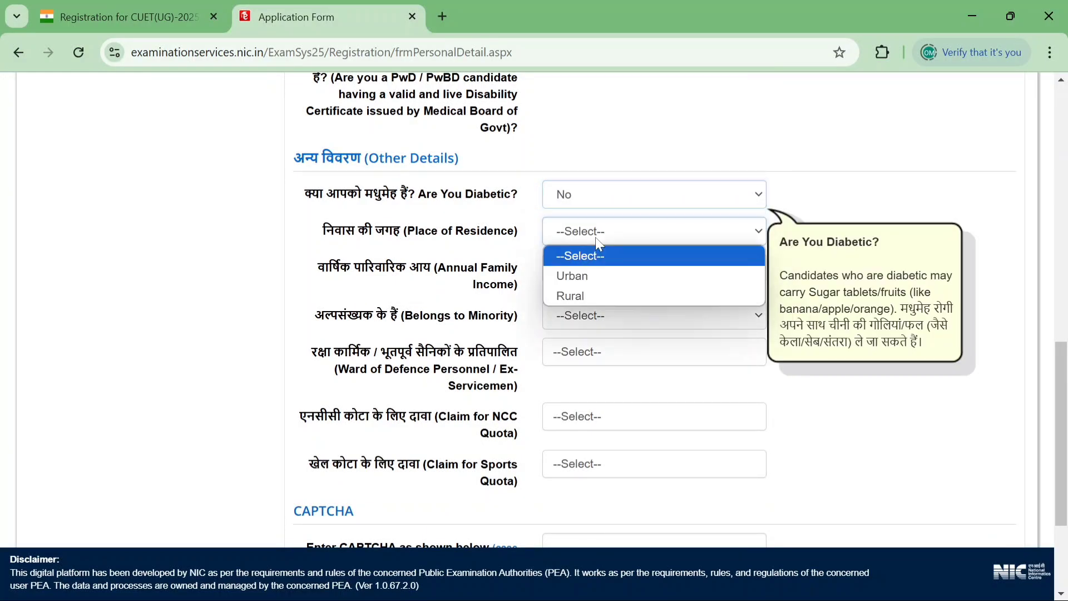
{"action": "left_click", "coordinate": [601, 277]}
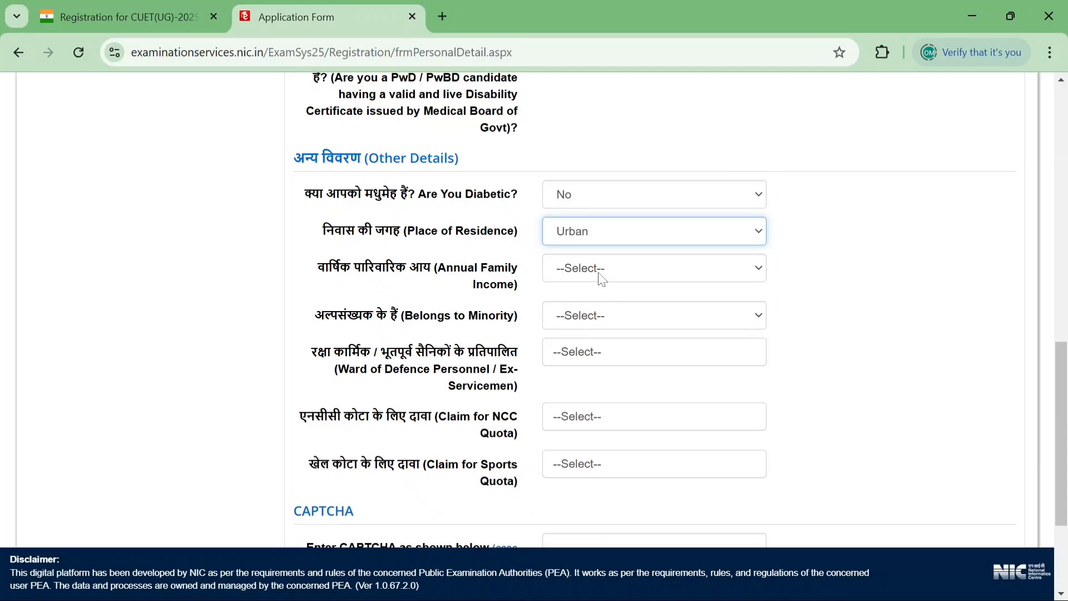
{"action": "left_click", "coordinate": [599, 272]}
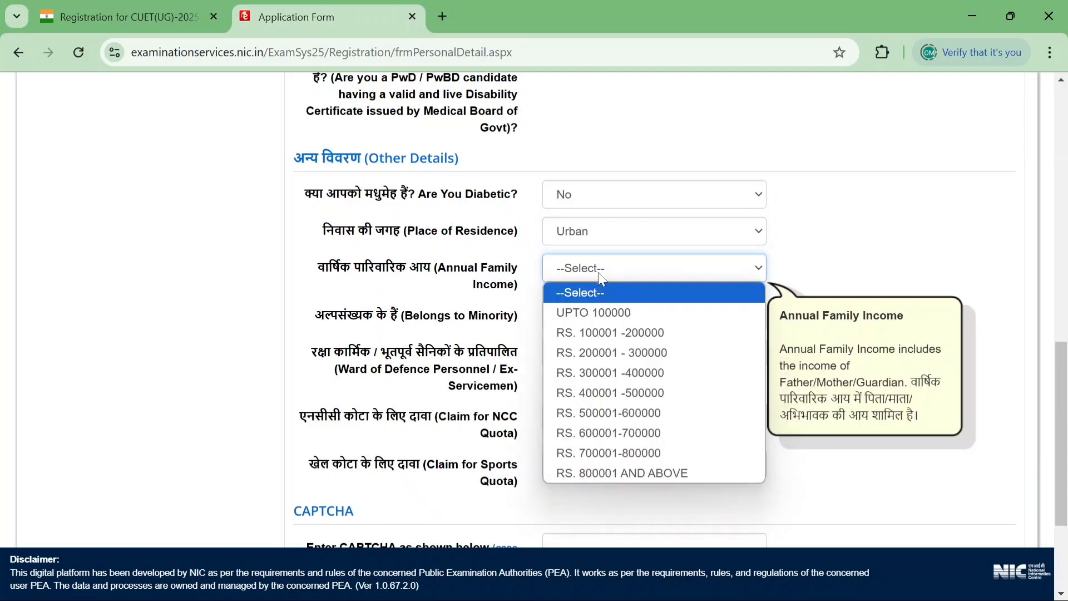
{"action": "left_click", "coordinate": [593, 332]}
{"action": "left_click", "coordinate": [595, 329]}
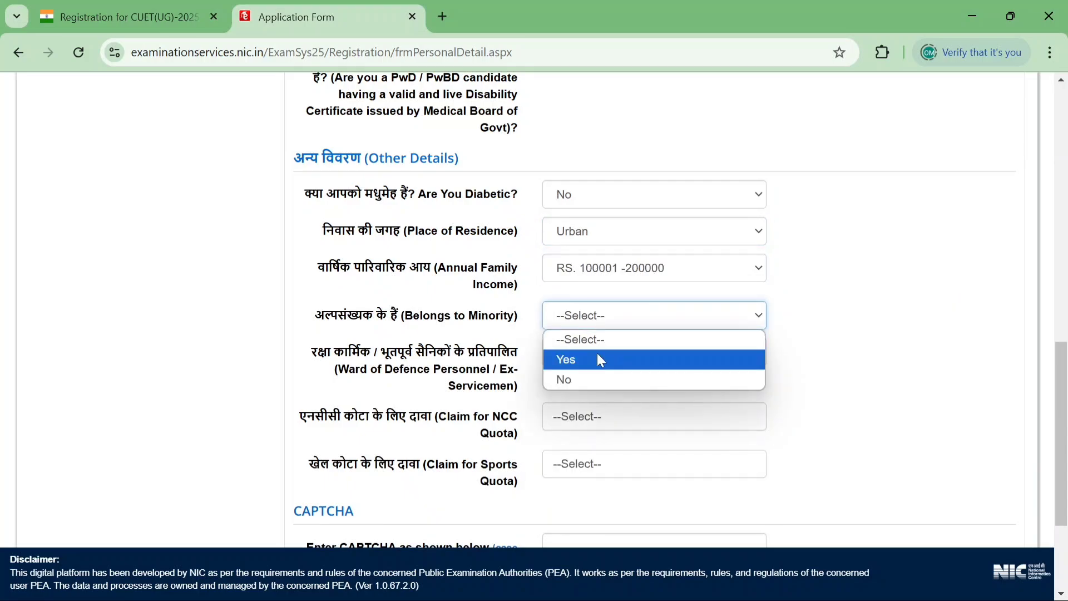
{"action": "left_click", "coordinate": [603, 381]}
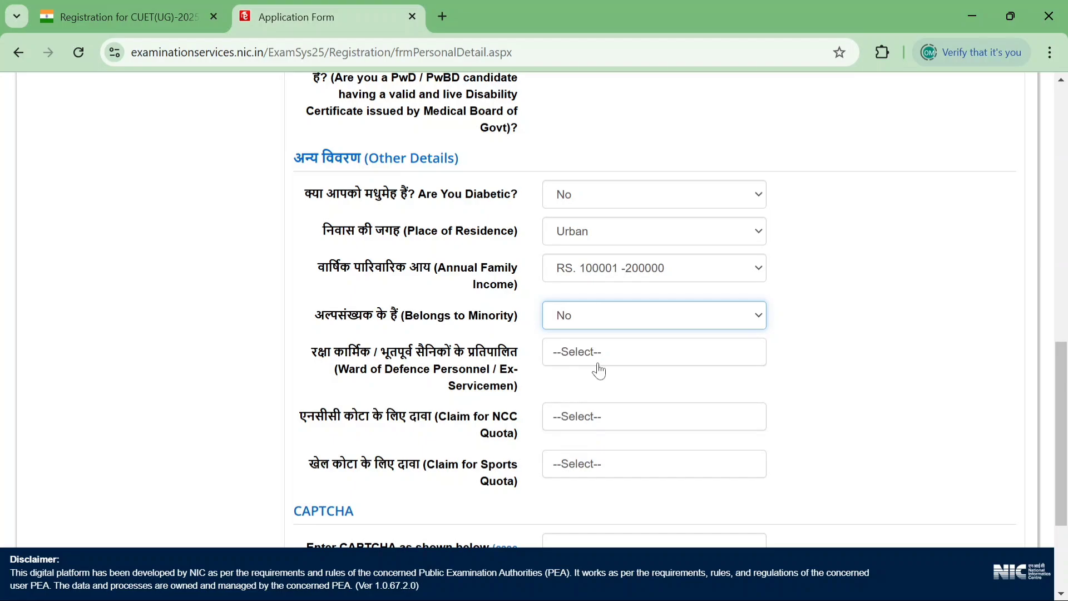
Step: Answer No to ward of defence personnel, NCC quota and sports quota claims
{"action": "left_click", "coordinate": [591, 353]}
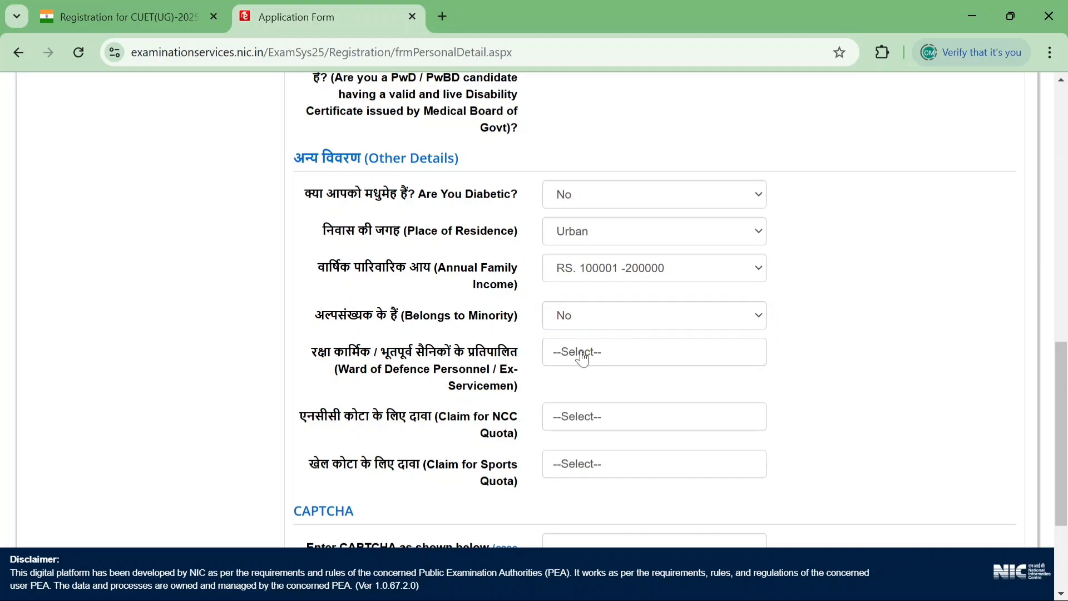
{"action": "left_click", "coordinate": [579, 354]}
{"action": "left_click", "coordinate": [582, 447]}
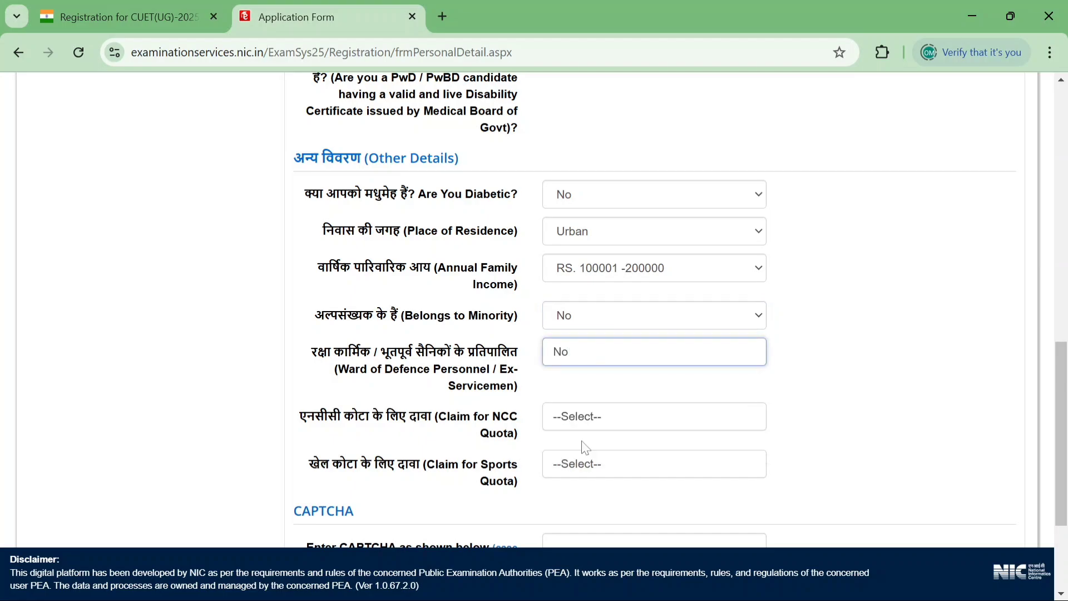
{"action": "left_click", "coordinate": [580, 418]}
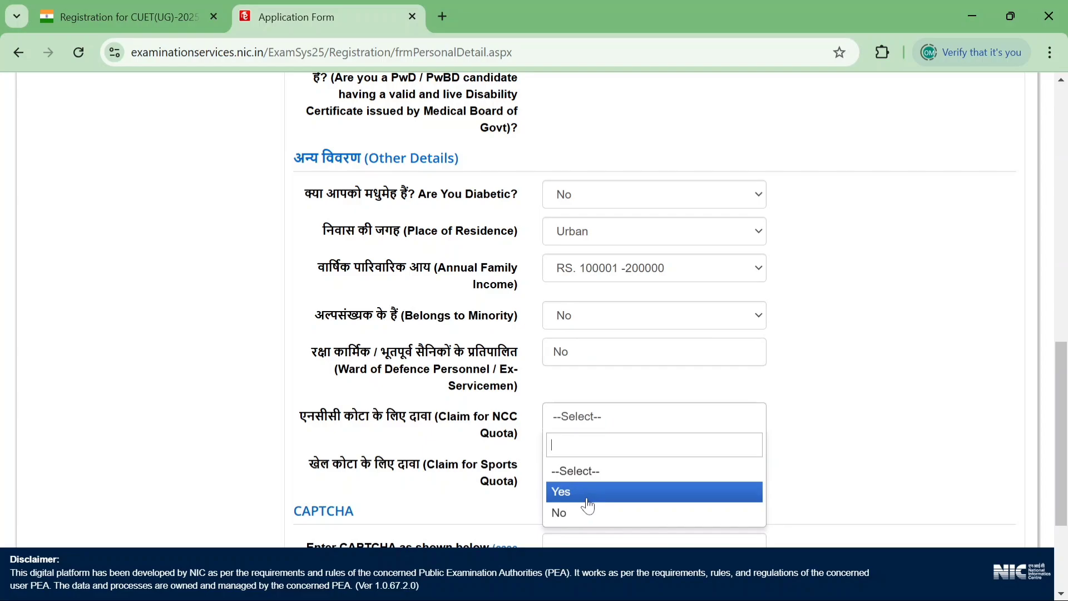
{"action": "left_click", "coordinate": [586, 512]}
{"action": "left_click", "coordinate": [589, 468]}
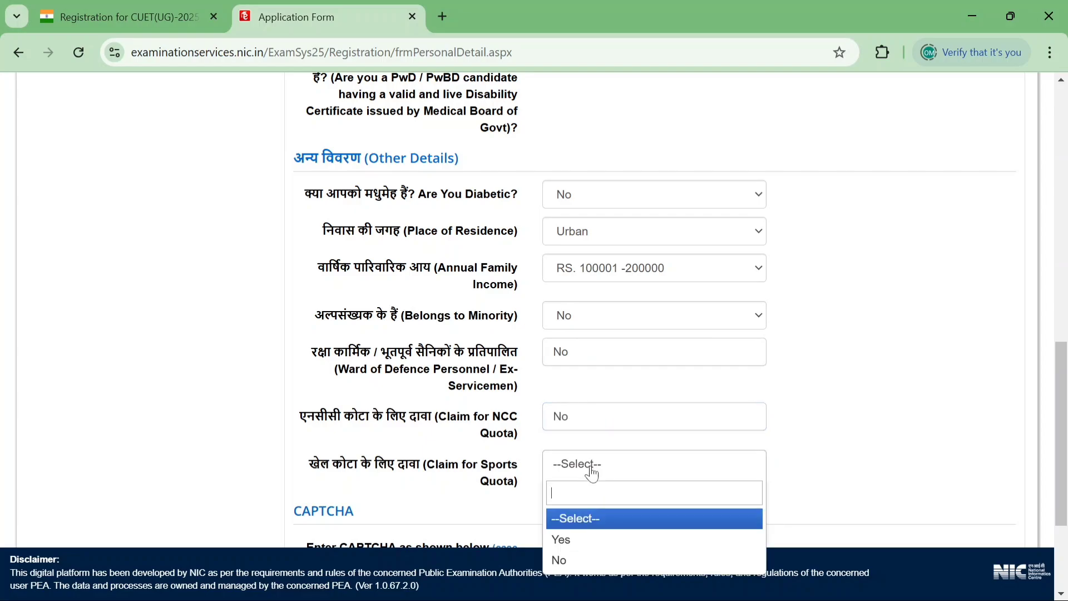
{"action": "left_click", "coordinate": [567, 559]}
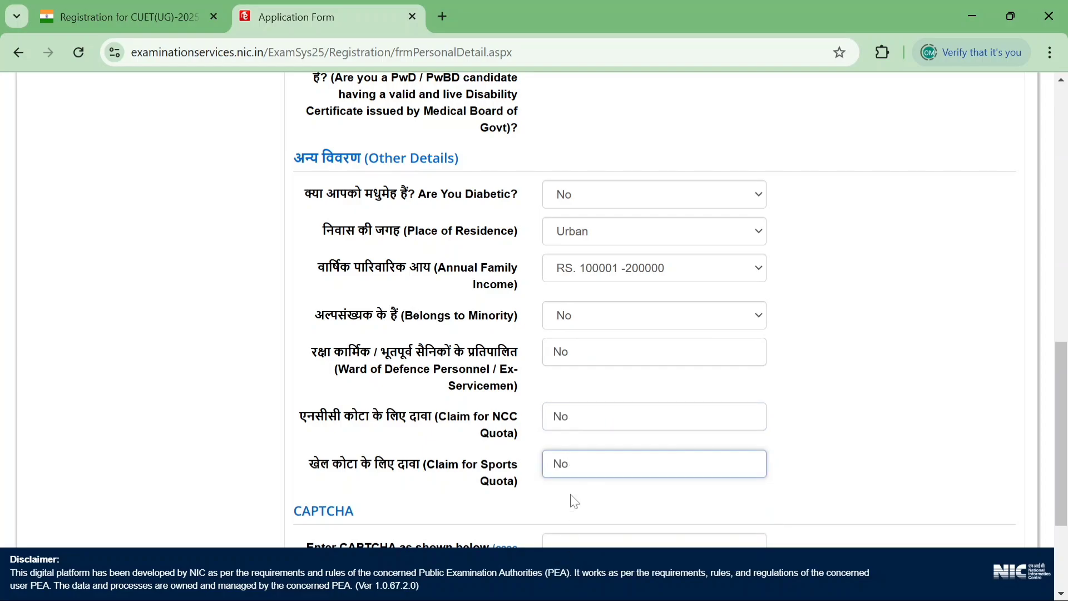
Step: Enter the CAPTCHA and save the personal details, confirming with Yes
{"action": "scroll", "coordinate": [570, 497], "scroll_direction": "down", "scroll_amount": 3}
{"action": "left_click", "coordinate": [612, 374]}
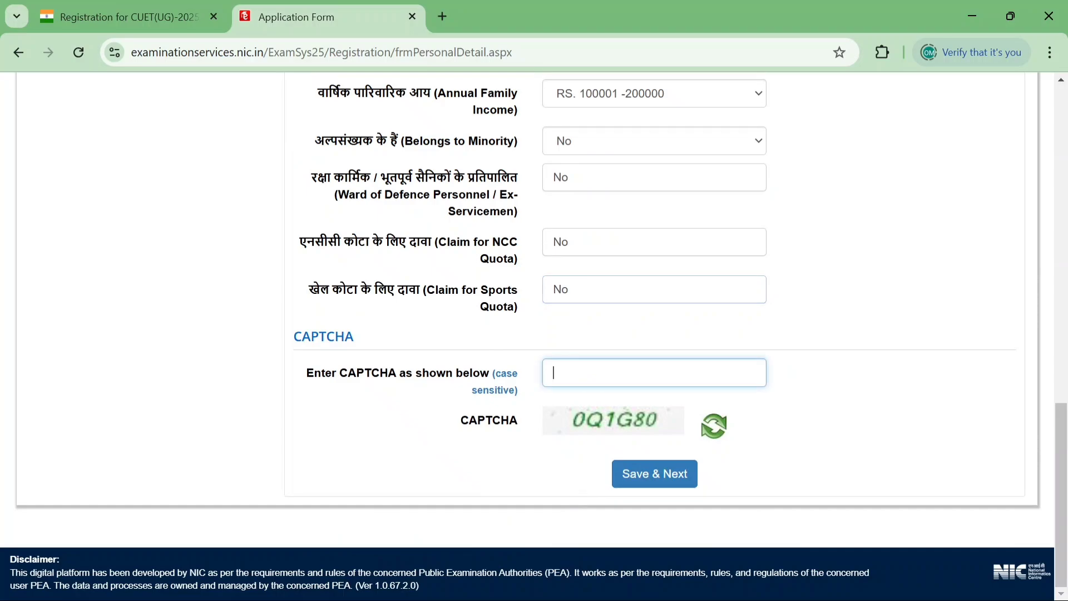
{"action": "type", "text": "0Q1G80"}
{"action": "left_click", "coordinate": [665, 474]}
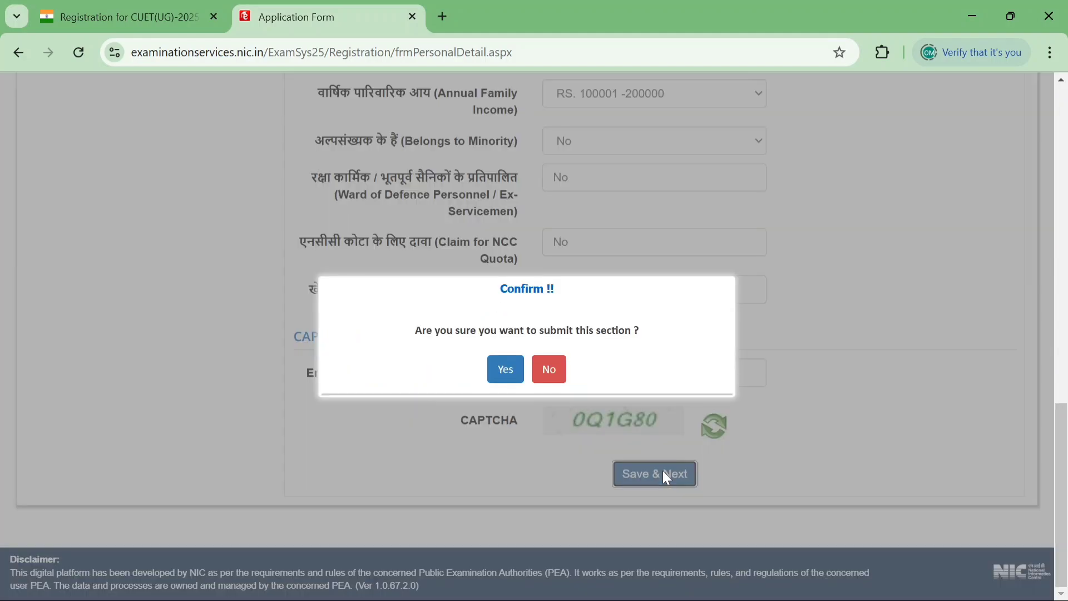
{"action": "left_click", "coordinate": [505, 369]}
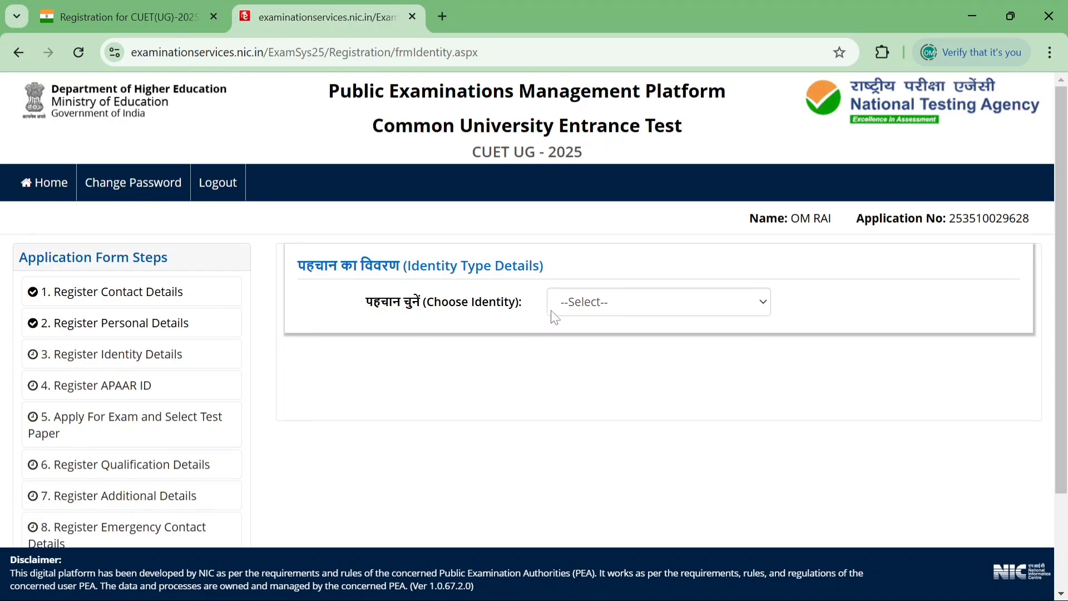
Step: Choose Aadhaar as the identity type and consent to share it for verification
{"action": "left_click", "coordinate": [578, 306]}
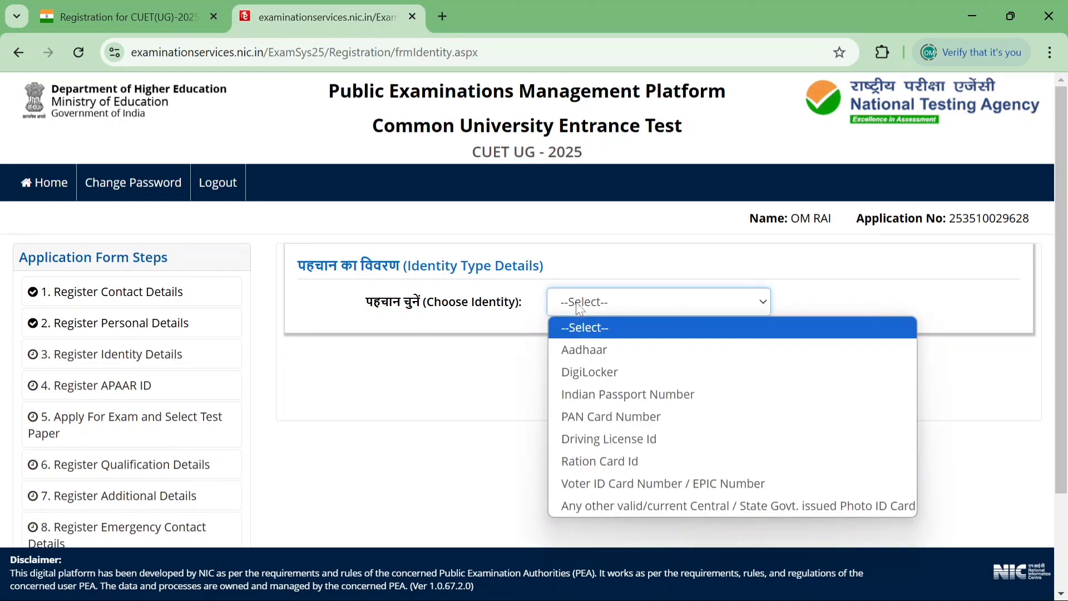
{"action": "left_click", "coordinate": [616, 349]}
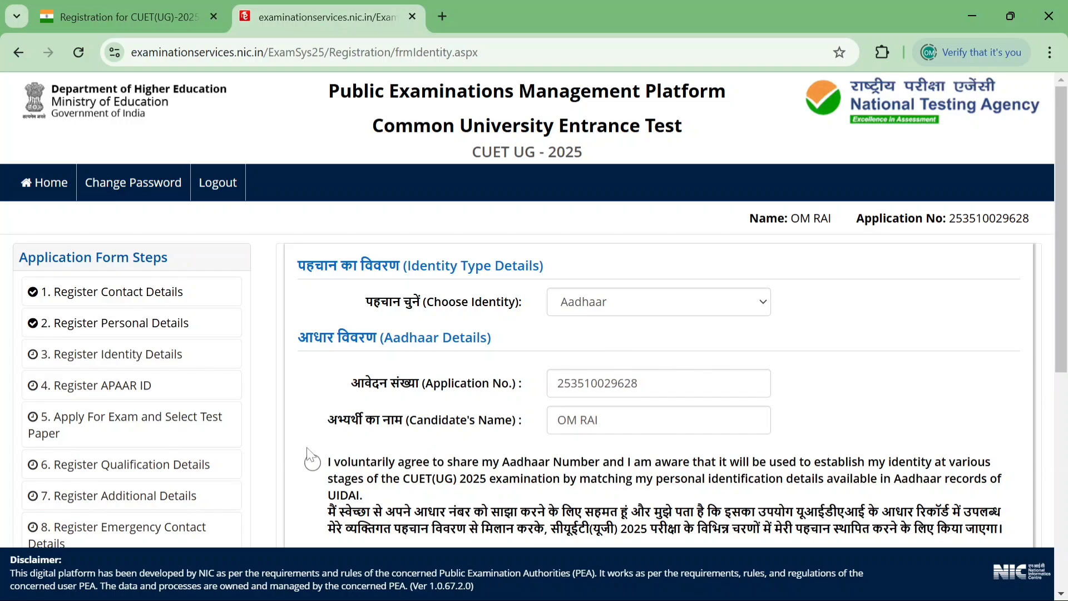
{"action": "left_click", "coordinate": [311, 462]}
{"action": "scroll", "coordinate": [560, 426], "scroll_direction": "down", "scroll_amount": 2}
{"action": "scroll", "coordinate": [612, 430], "scroll_direction": "down", "scroll_amount": 3}
{"action": "scroll", "coordinate": [611, 427], "scroll_direction": "down", "scroll_amount": 1}
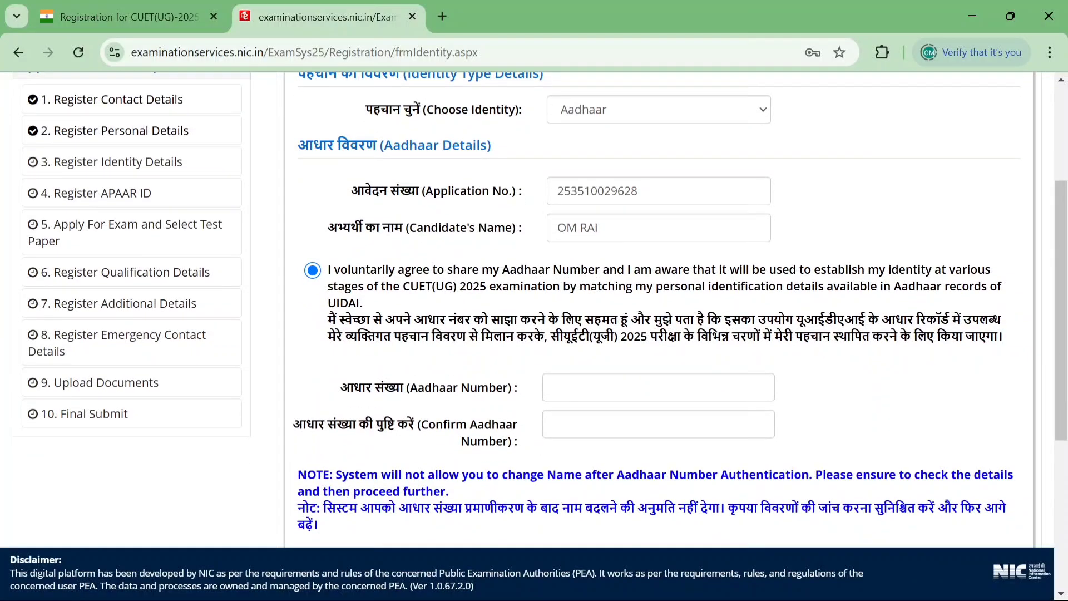
Step: Enter the Aadhaar number and re-enter it in the confirmation field
{"action": "left_click", "coordinate": [611, 388]}
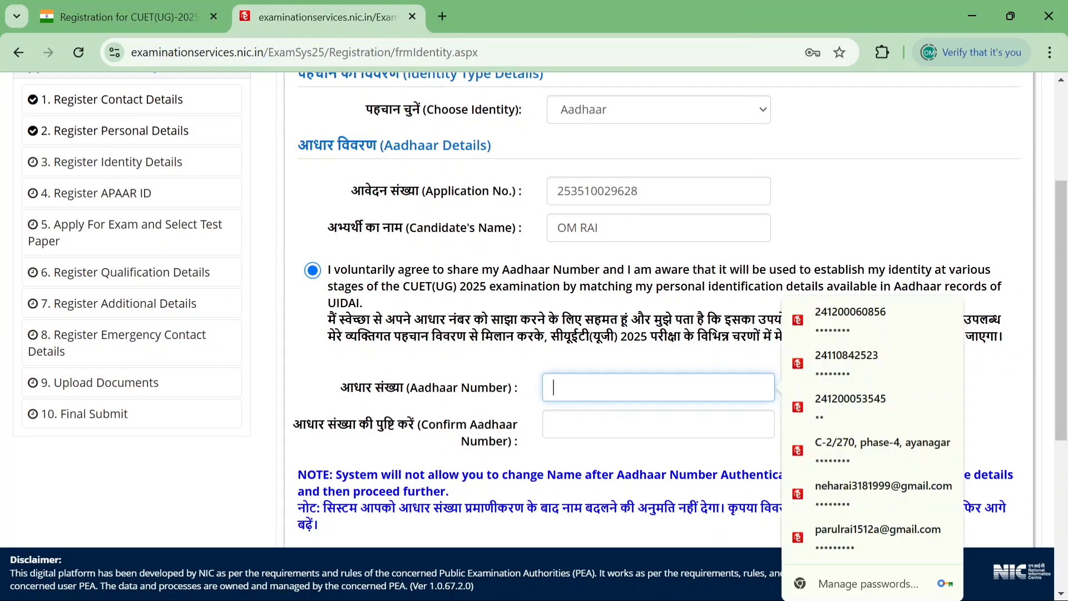
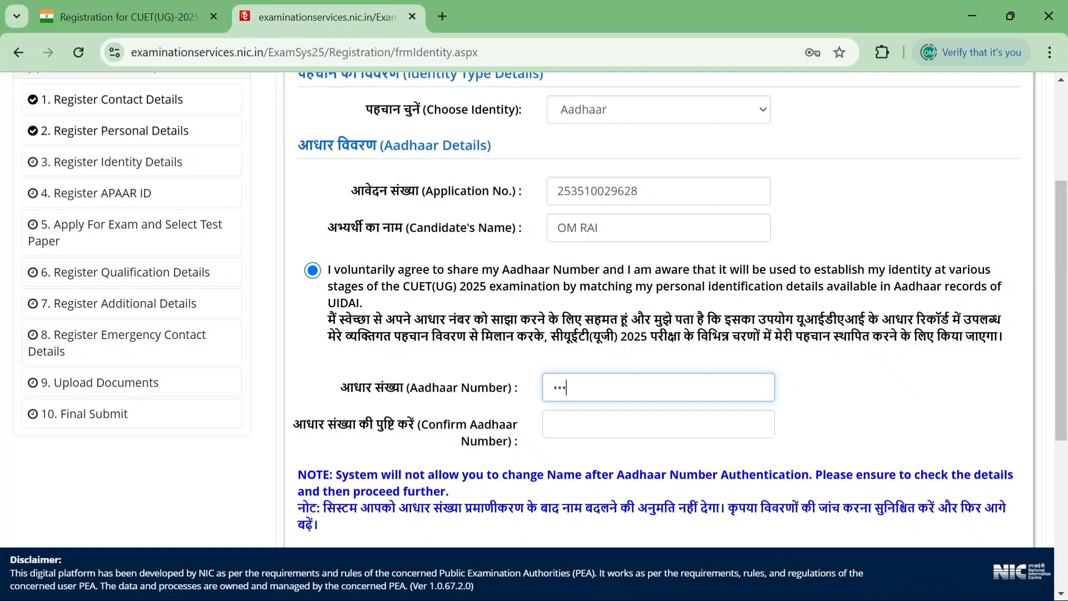
{"action": "key", "text": "Tab"}
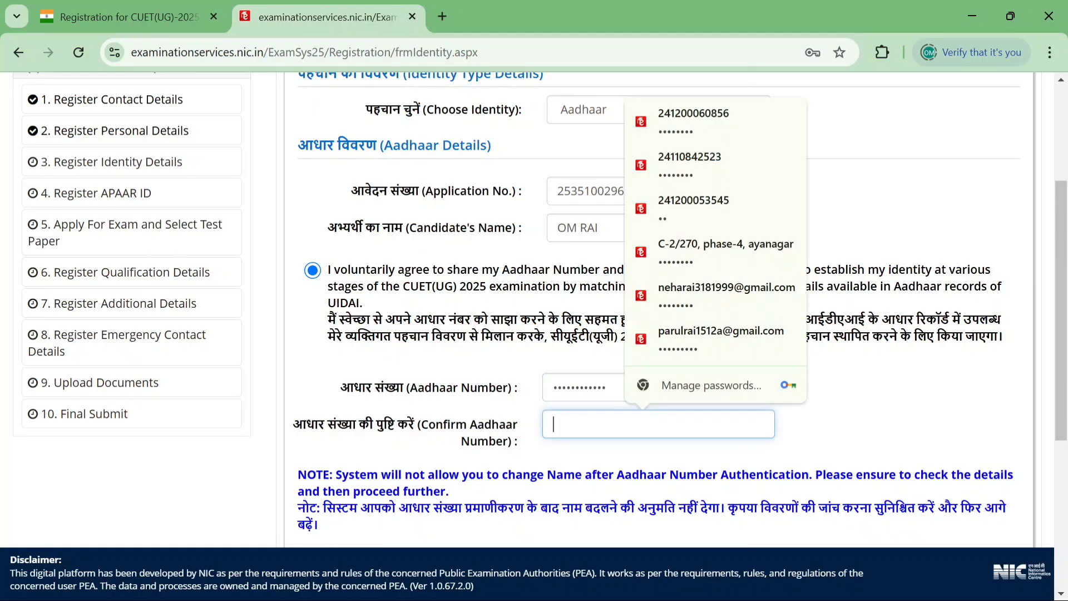
{"action": "type", "text": "•••"}
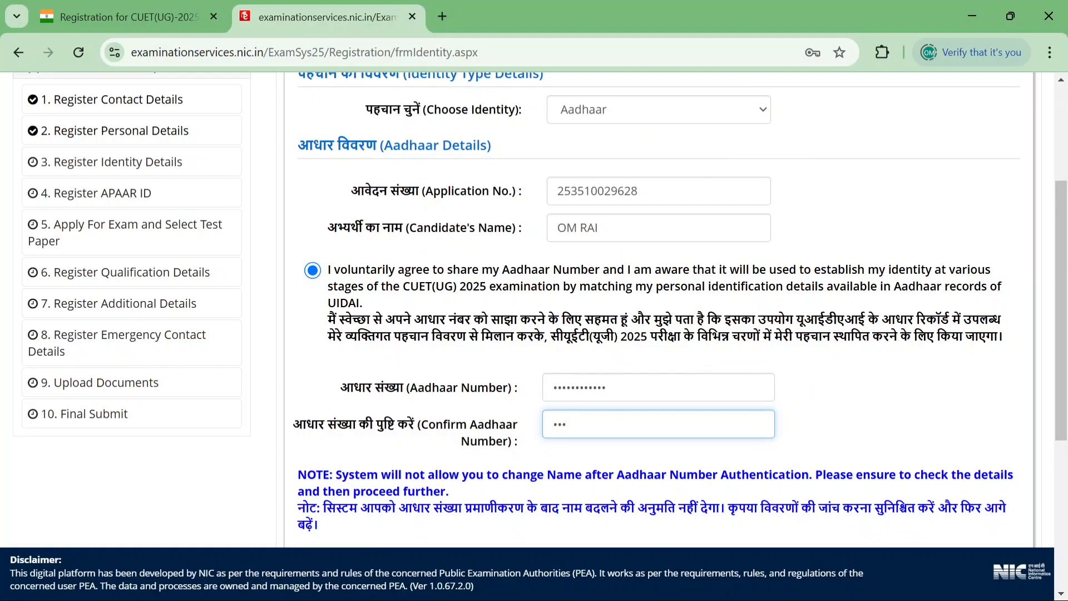
{"action": "type", "text": "•••••••••"}
Step: Fill in the CAPTCHA and submit the Aadhaar details
{"action": "scroll", "coordinate": [657, 312], "scroll_direction": "down", "scroll_amount": 2}
{"action": "key", "text": "Tab"}
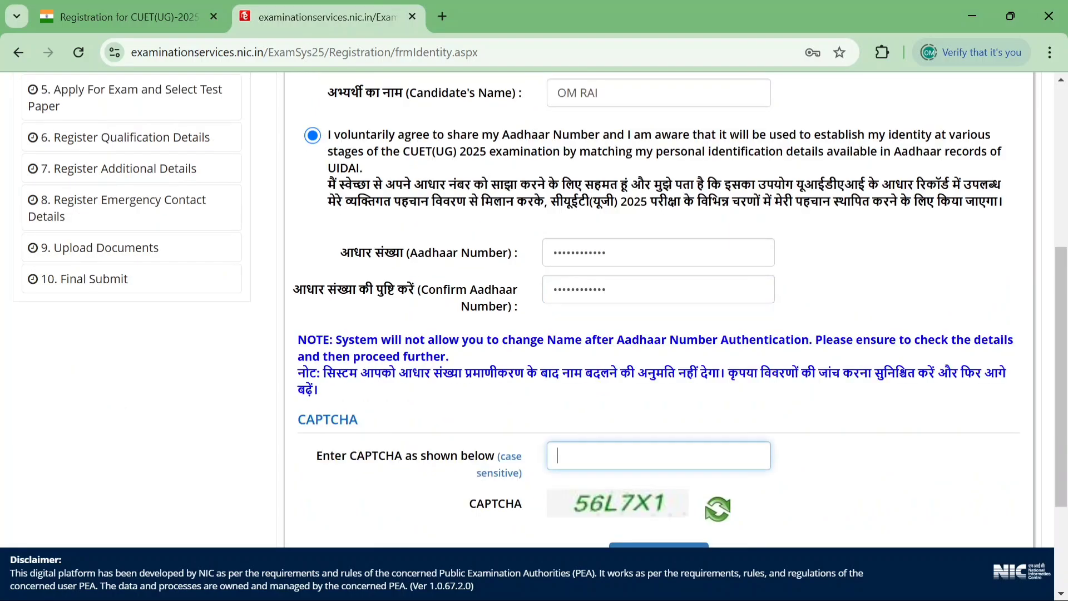
{"action": "type", "text": "56L7X1"}
{"action": "scroll", "coordinate": [594, 466], "scroll_direction": "down", "scroll_amount": 2}
{"action": "left_click", "coordinate": [669, 470]}
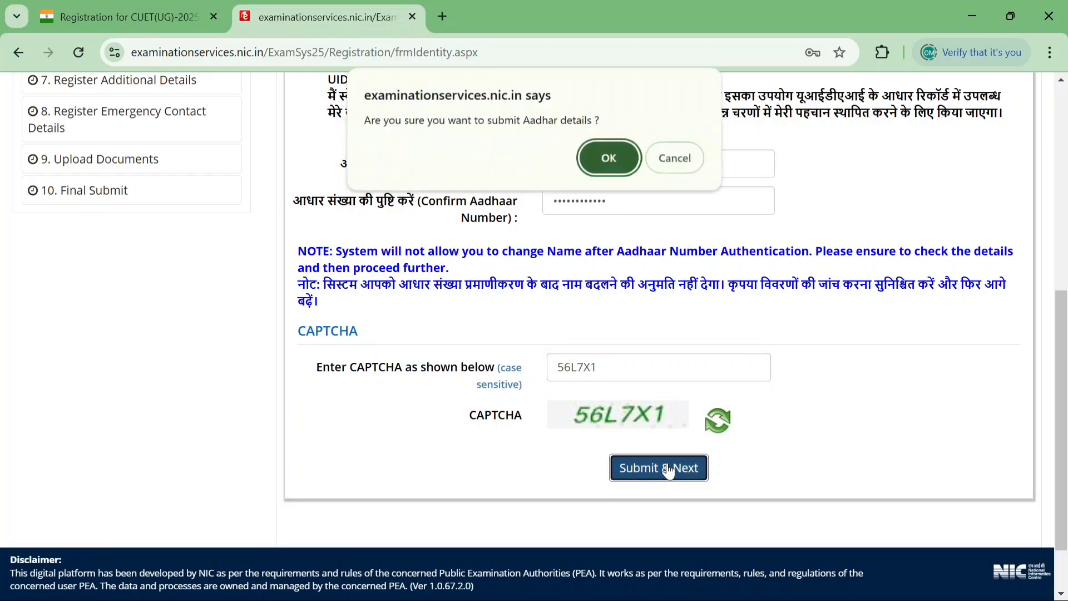
Step: Confirm the Aadhaar submission, answer No to having an APAAR ID, and submit it
{"action": "left_click", "coordinate": [596, 154]}
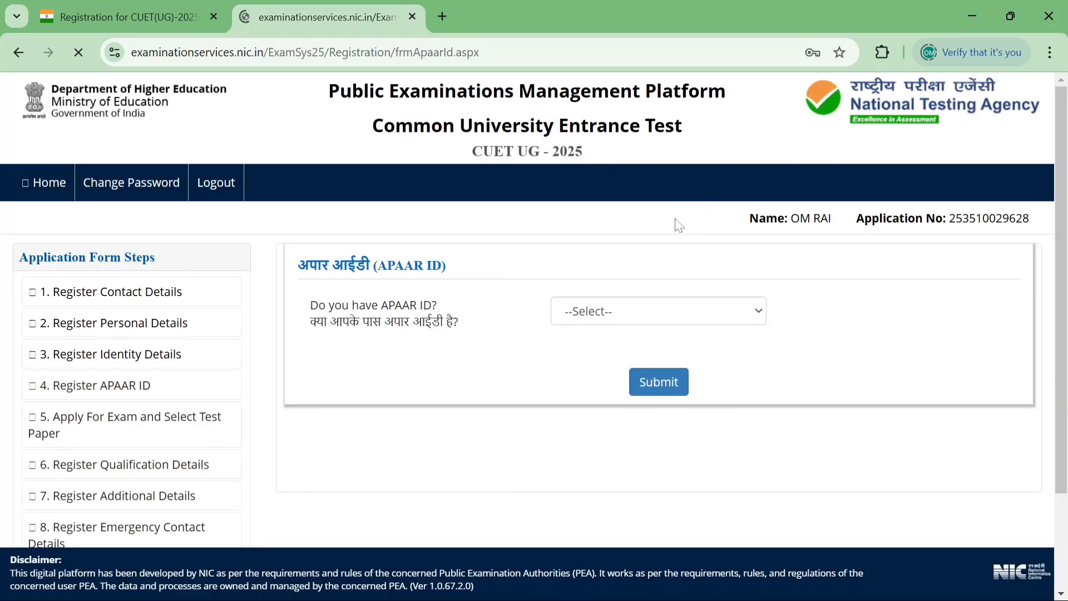
{"action": "left_click", "coordinate": [711, 310]}
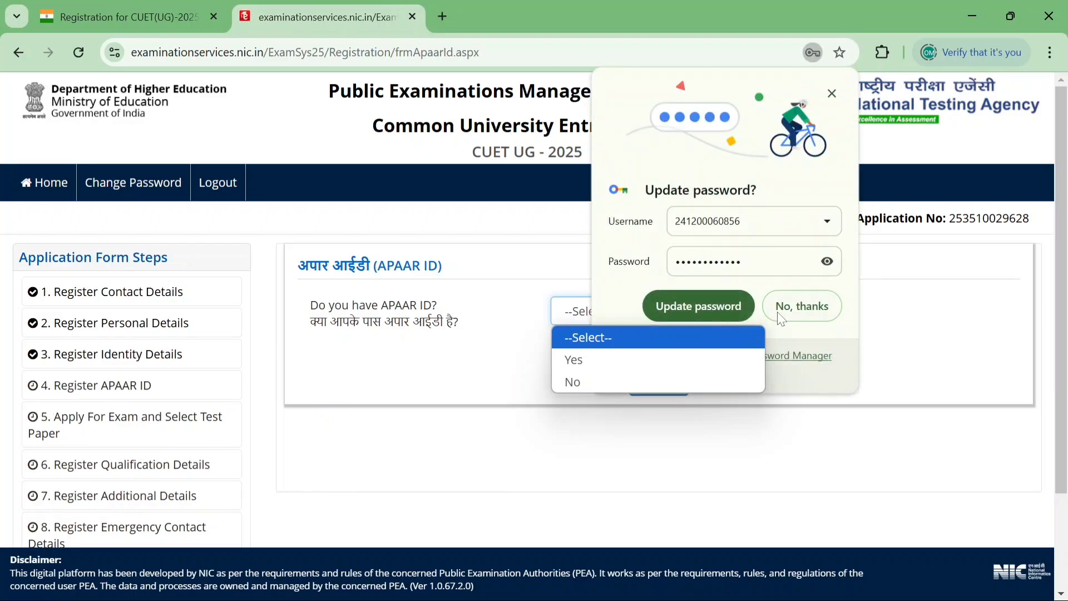
{"action": "left_click", "coordinate": [800, 314]}
{"action": "left_click", "coordinate": [702, 320]}
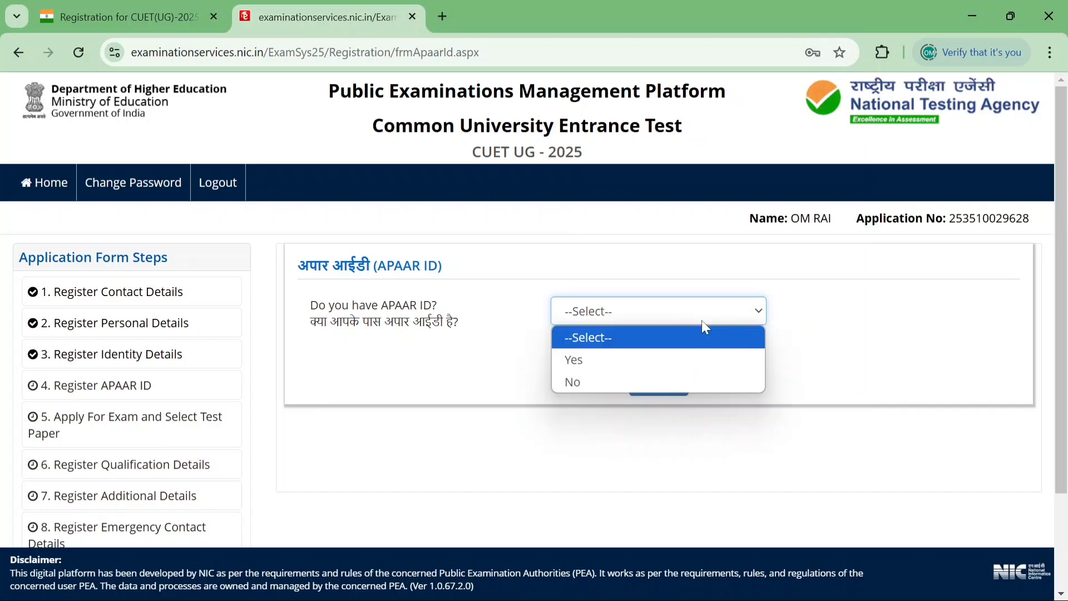
{"action": "left_click", "coordinate": [658, 384]}
{"action": "left_click", "coordinate": [660, 384]}
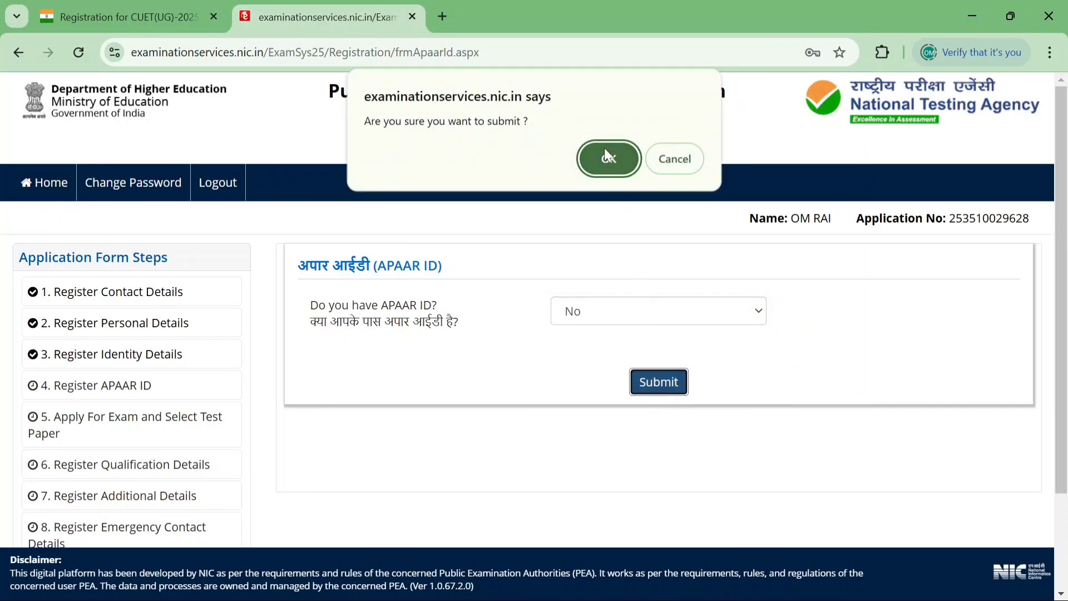
{"action": "left_click", "coordinate": [607, 155]}
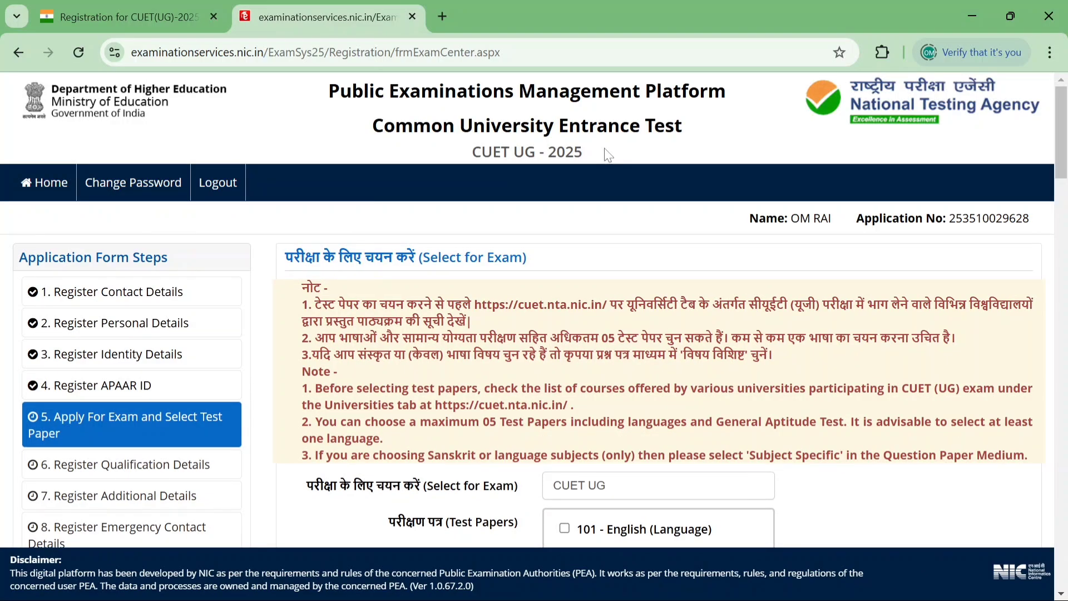
Step: Tick test papers 301 Accountancy / Book Keeping, 309 Economics / Business Economics and 501 General Aptitude Test
{"action": "scroll", "coordinate": [609, 156], "scroll_direction": "down", "scroll_amount": 5}
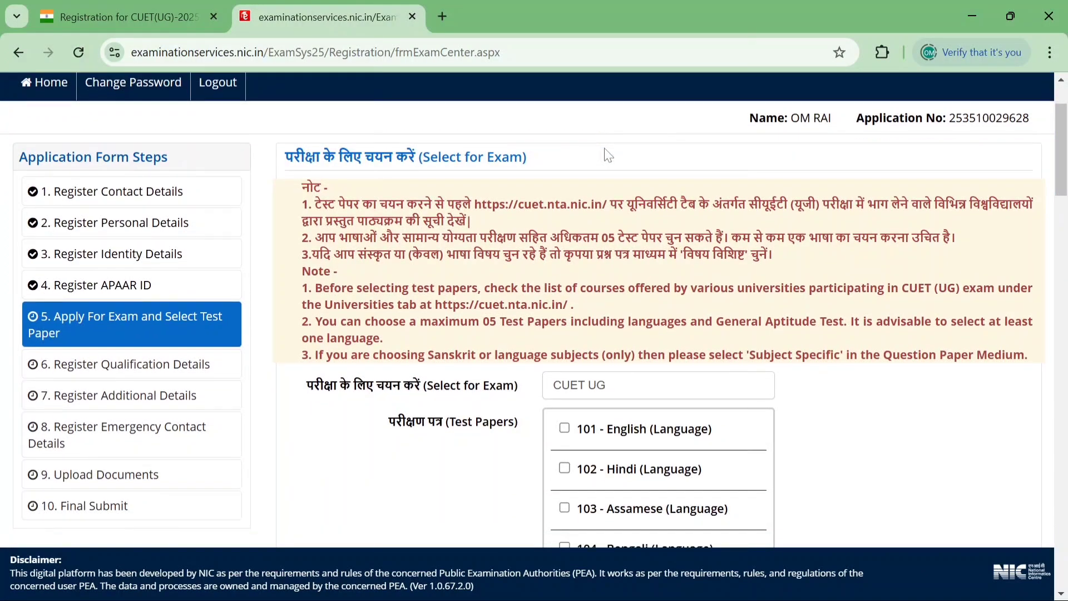
{"action": "scroll", "coordinate": [609, 155], "scroll_direction": "up", "scroll_amount": 4}
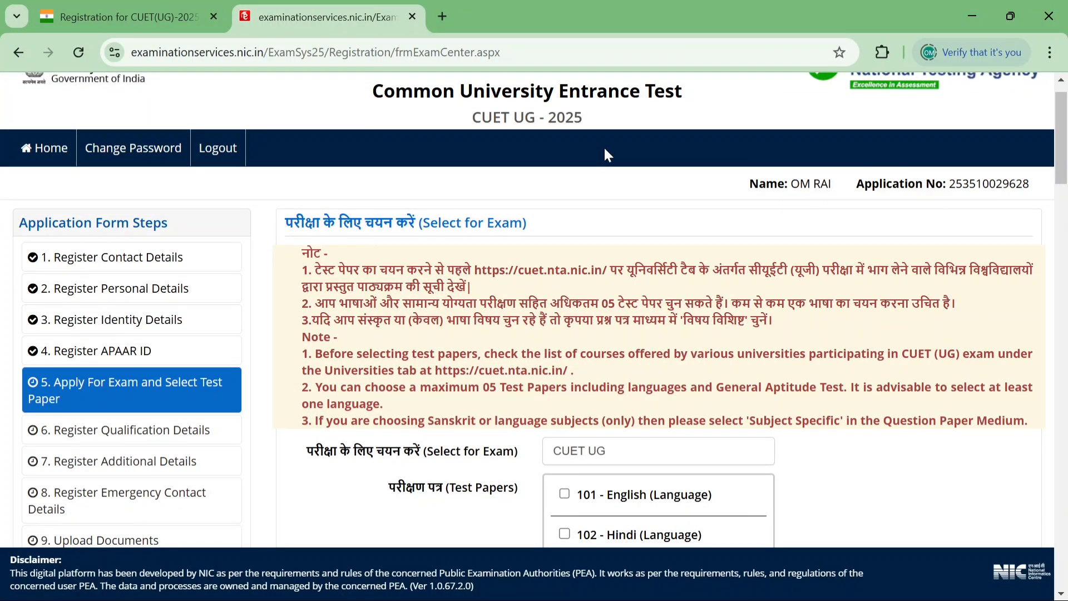
{"action": "scroll", "coordinate": [604, 145], "scroll_direction": "down", "scroll_amount": 4}
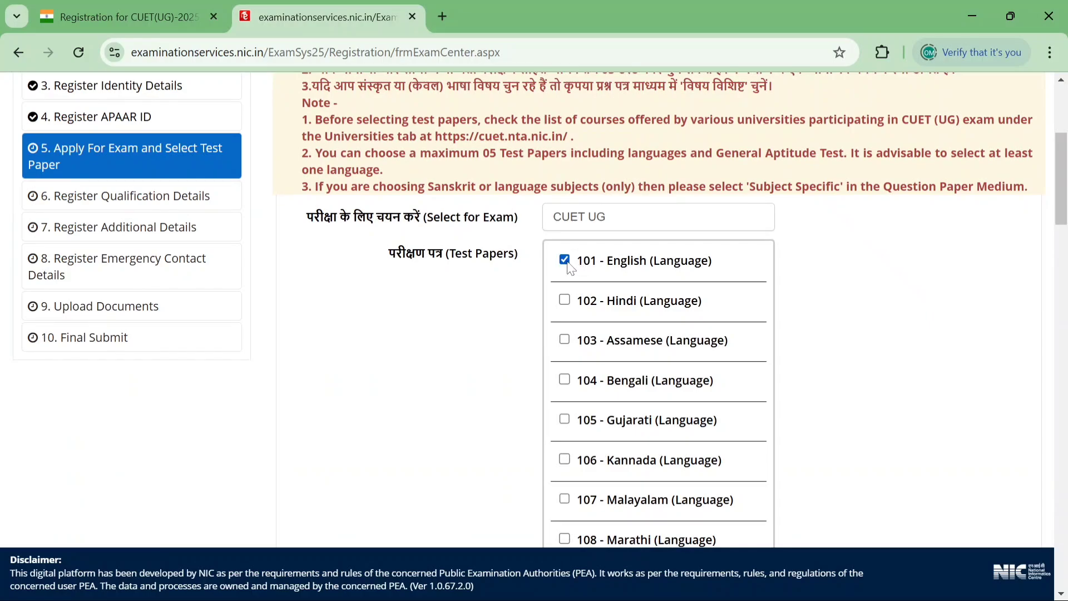
{"action": "scroll", "coordinate": [571, 269], "scroll_direction": "down", "scroll_amount": 12}
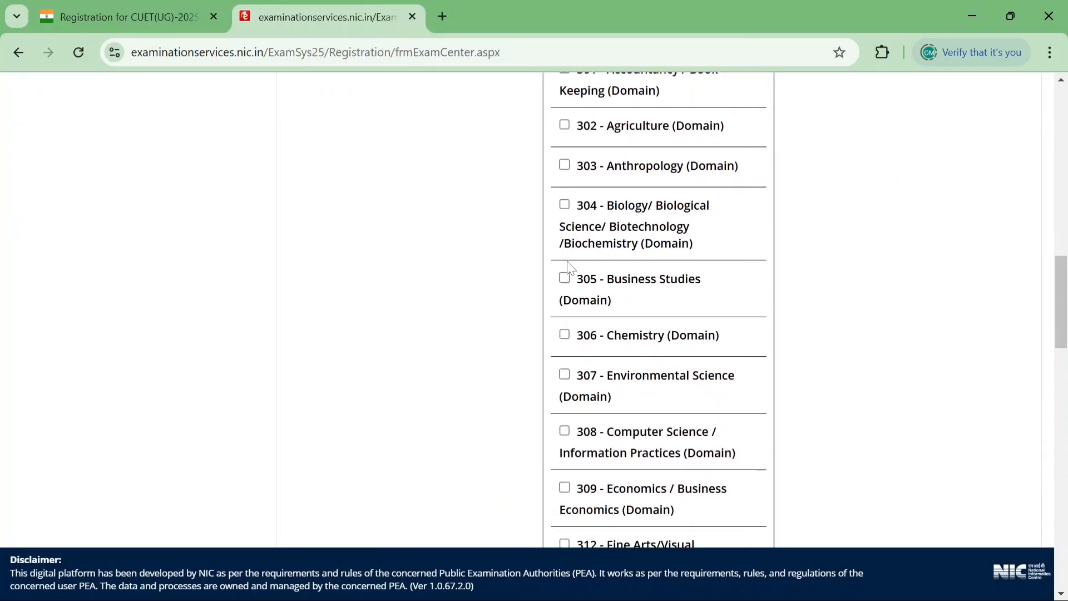
{"action": "scroll", "coordinate": [571, 268], "scroll_direction": "up", "scroll_amount": 13}
{"action": "scroll", "coordinate": [571, 268], "scroll_direction": "down", "scroll_amount": 4}
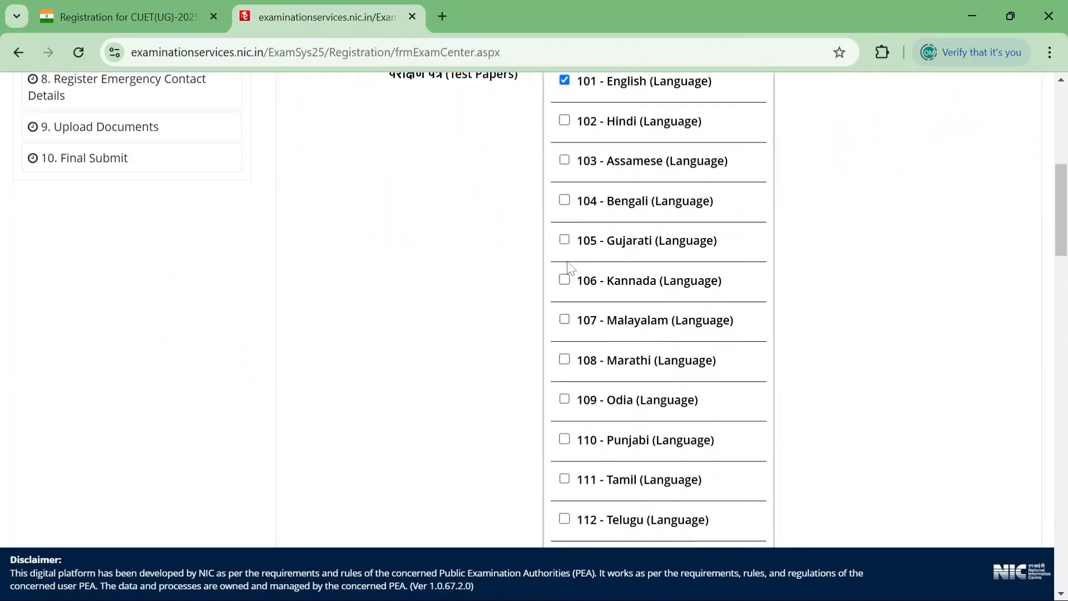
{"action": "scroll", "coordinate": [569, 264], "scroll_direction": "down", "scroll_amount": 6}
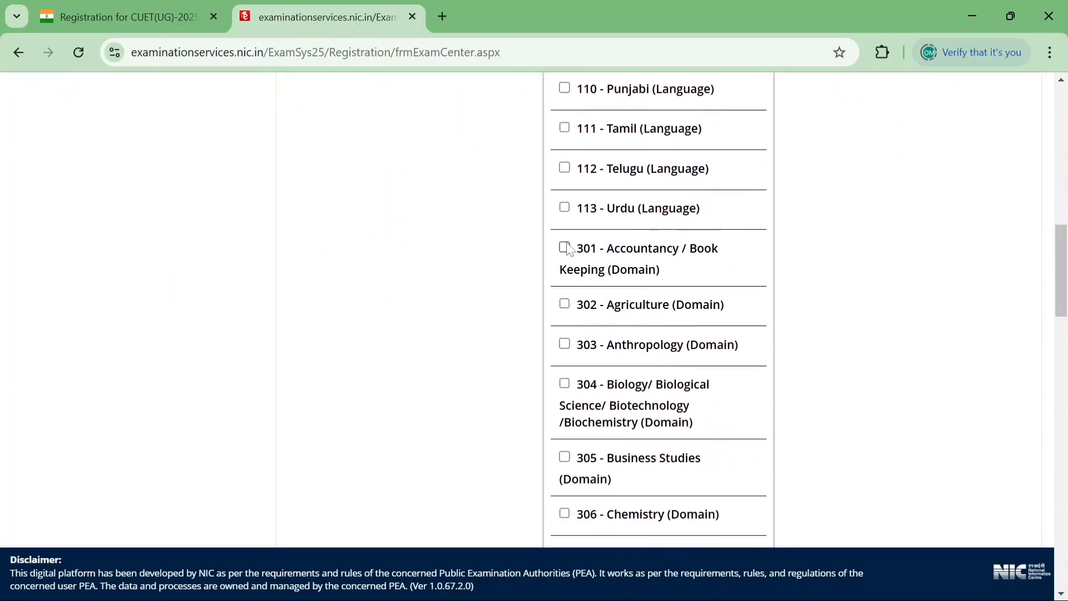
{"action": "left_click", "coordinate": [566, 247]}
{"action": "scroll", "coordinate": [567, 248], "scroll_direction": "down", "scroll_amount": 2}
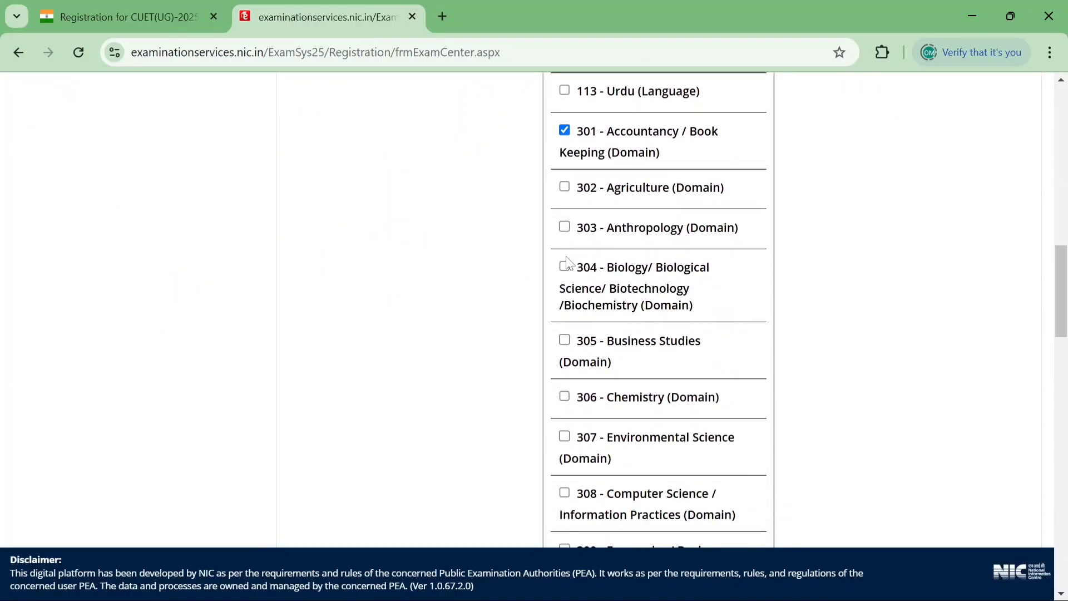
{"action": "scroll", "coordinate": [564, 271], "scroll_direction": "down", "scroll_amount": 2}
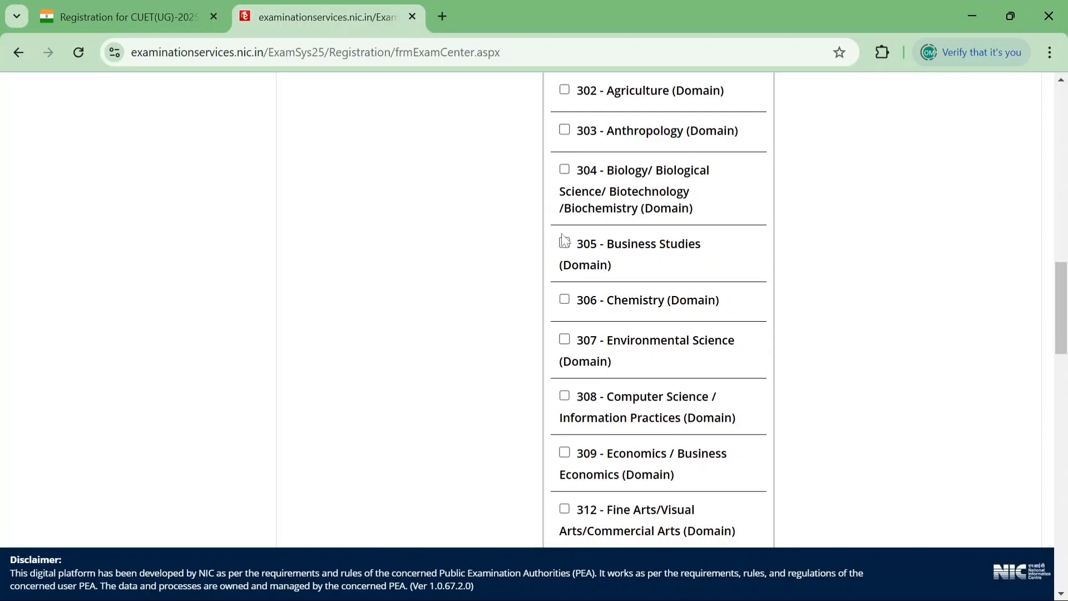
{"action": "scroll", "coordinate": [565, 240], "scroll_direction": "down", "scroll_amount": 4}
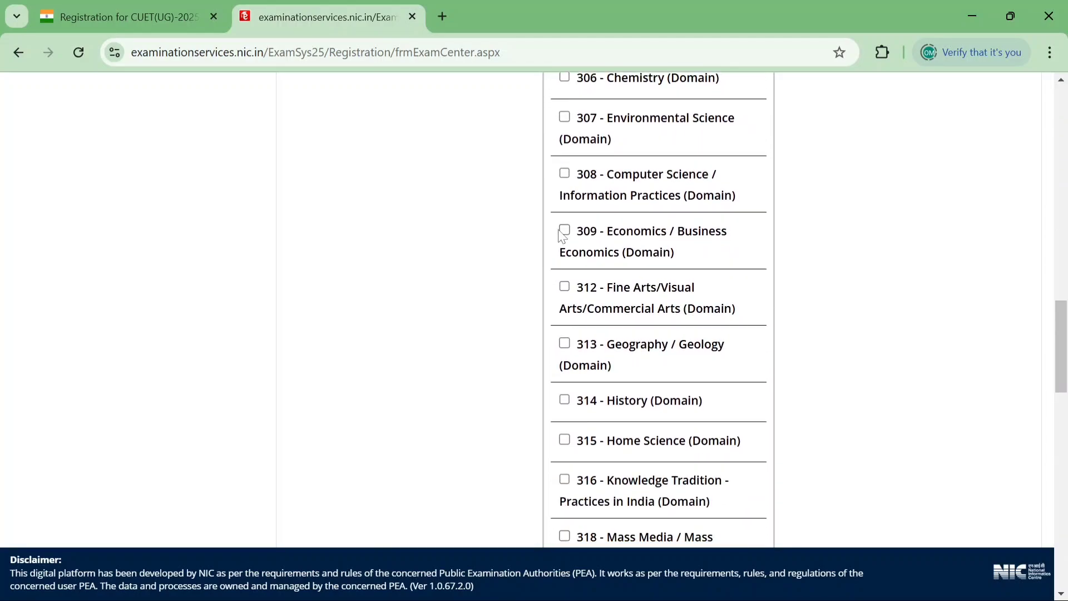
{"action": "left_click", "coordinate": [563, 232]}
{"action": "scroll", "coordinate": [564, 237], "scroll_direction": "down", "scroll_amount": 10}
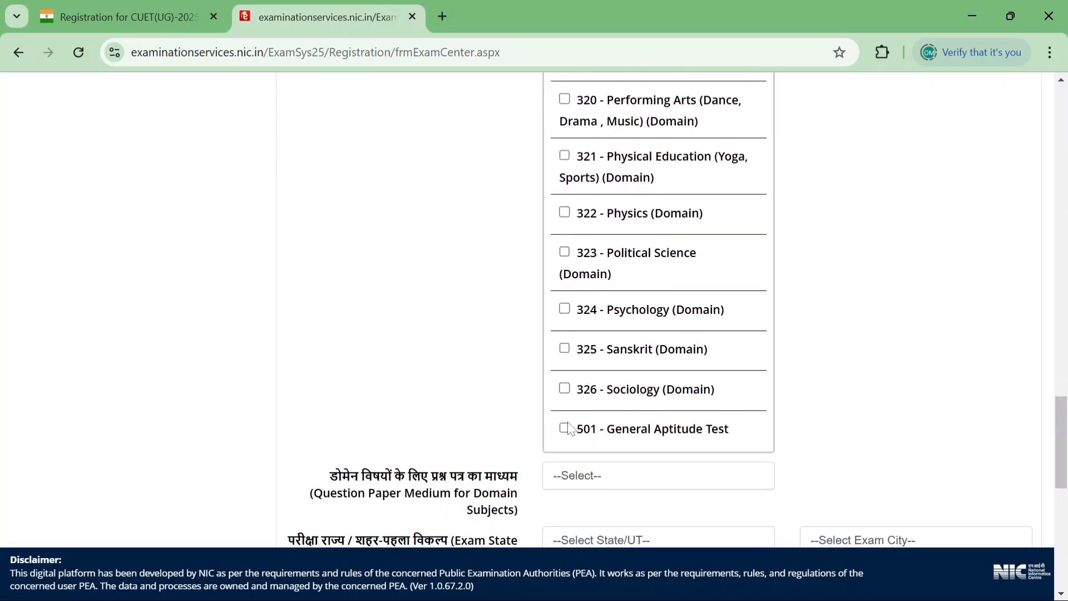
{"action": "left_click", "coordinate": [565, 428]}
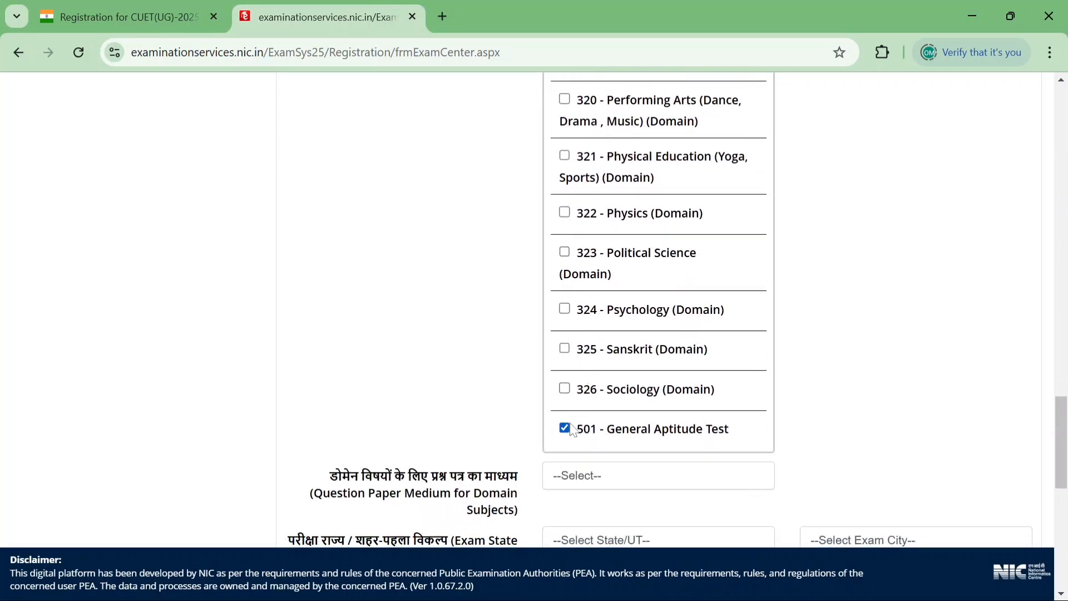
Step: Choose English as the question paper medium for domain subjects
{"action": "left_click", "coordinate": [583, 479]}
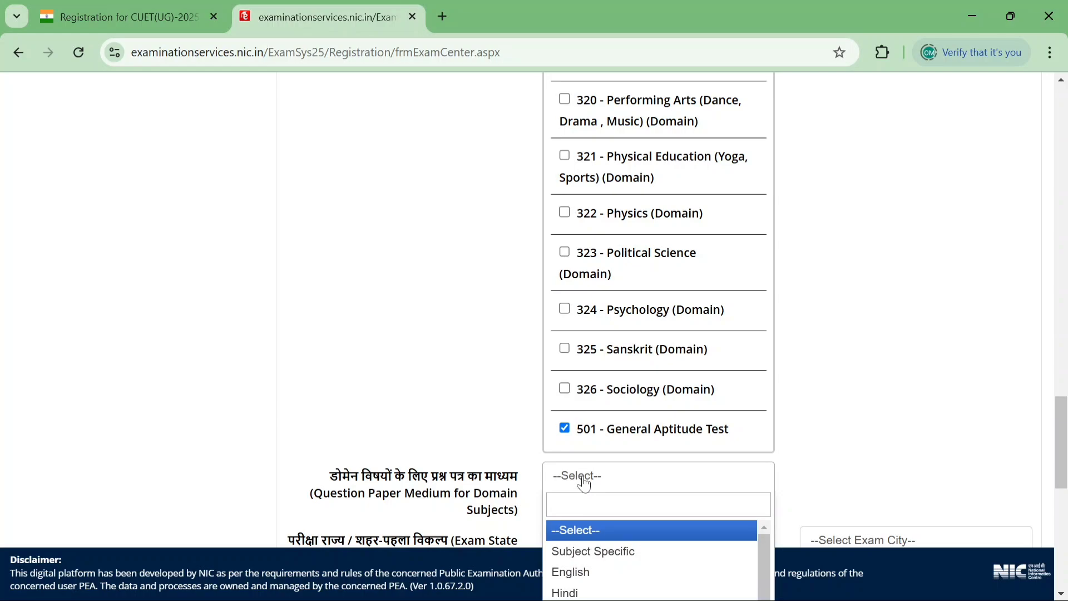
{"action": "scroll", "coordinate": [584, 484], "scroll_direction": "down", "scroll_amount": 2}
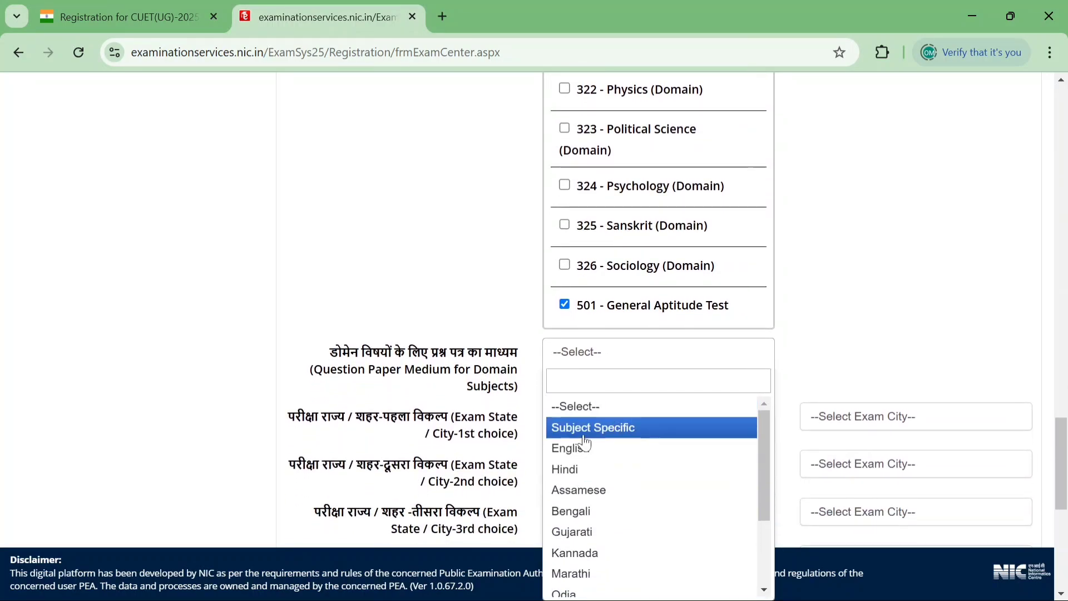
{"action": "left_click", "coordinate": [584, 448]}
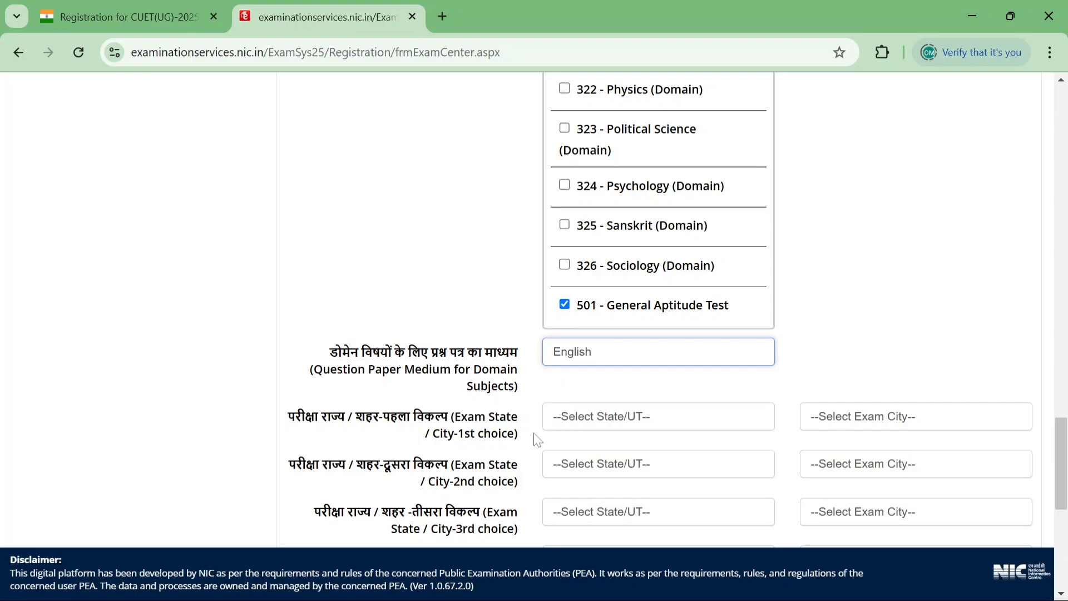
{"action": "left_click", "coordinate": [612, 419]}
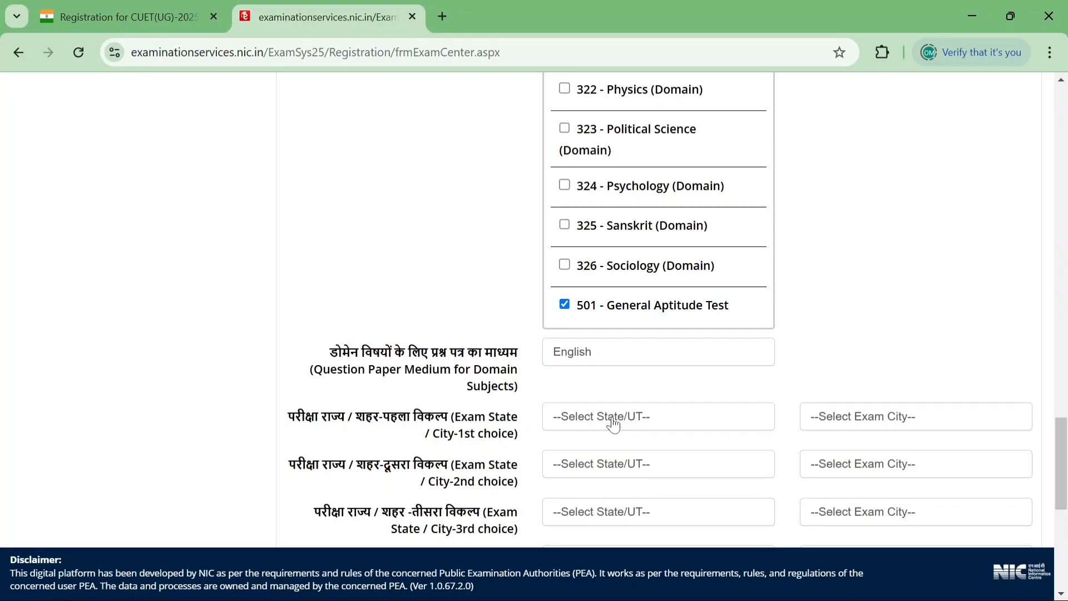
Step: Set the 1st-choice exam centre to HARYANA, GURUGRAM
{"action": "left_click", "coordinate": [614, 424]}
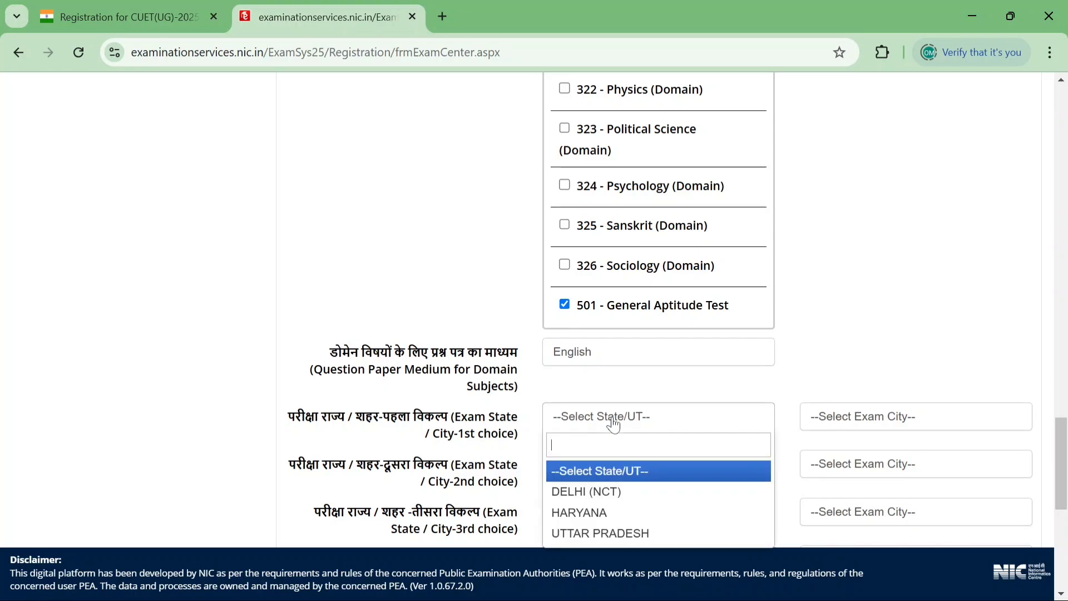
{"action": "left_click", "coordinate": [609, 512]}
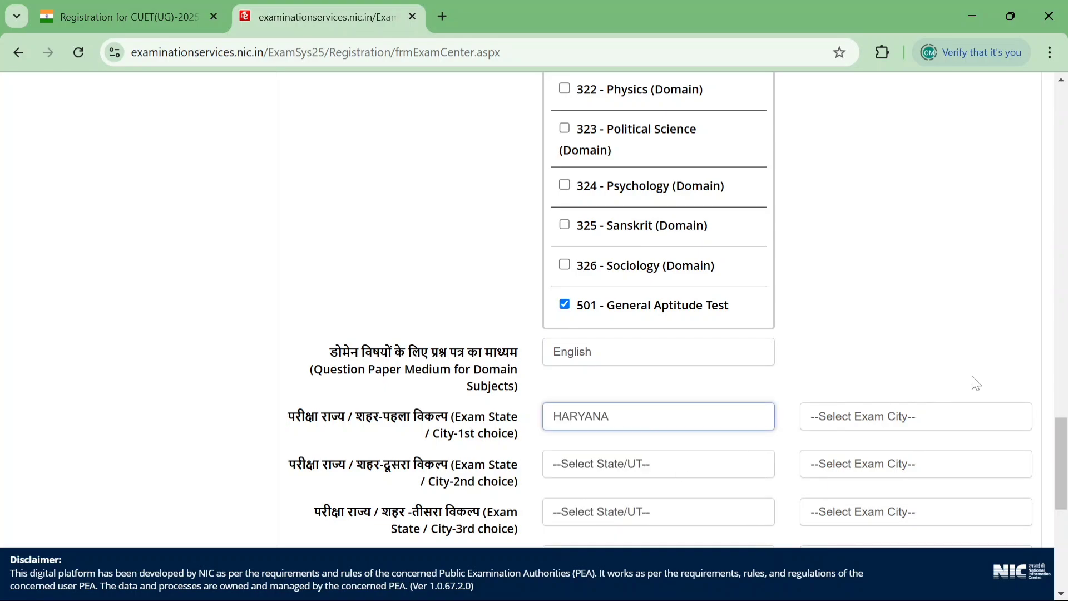
{"action": "left_click", "coordinate": [910, 417]}
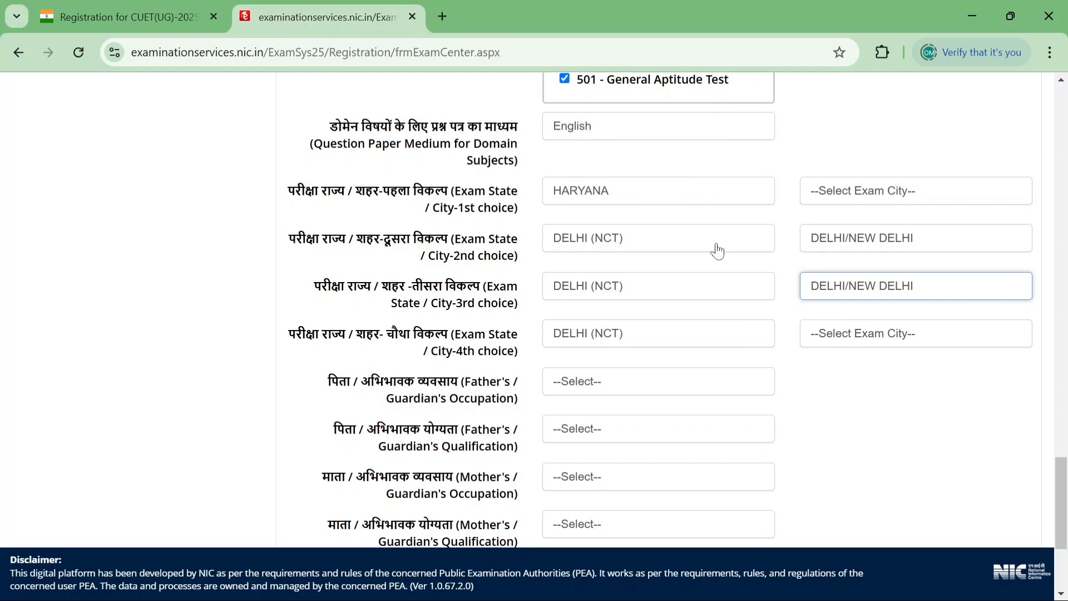
{"action": "left_click", "coordinate": [859, 192]}
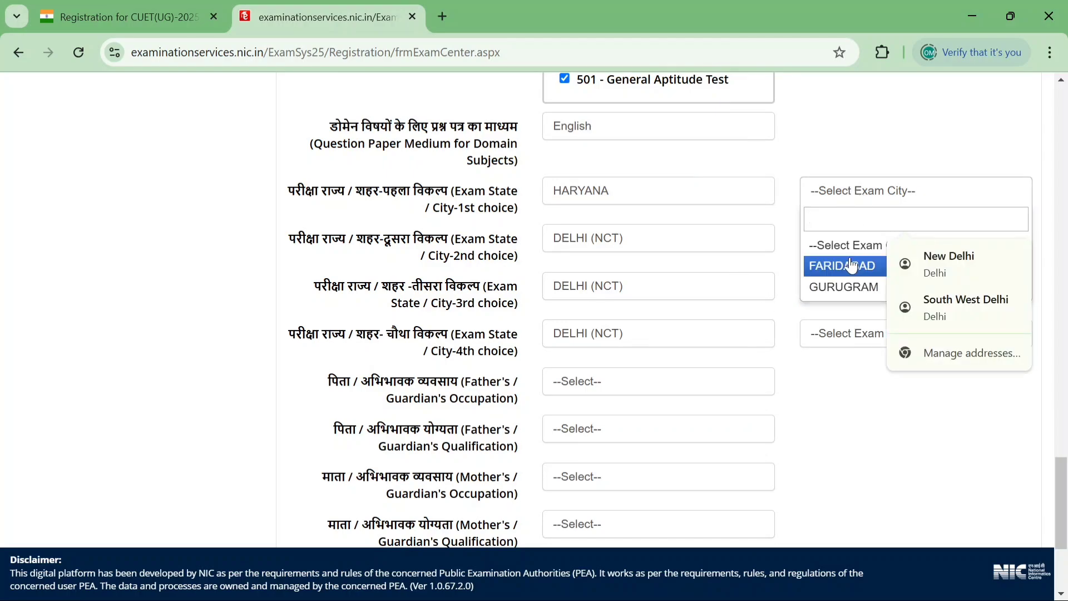
{"action": "left_click", "coordinate": [843, 287]}
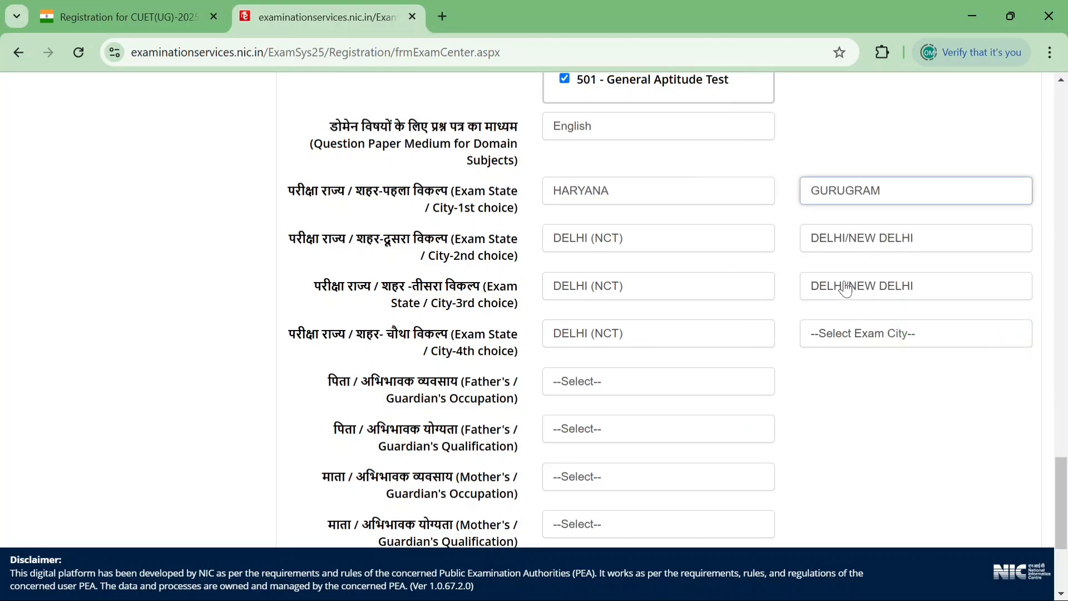
Step: Set the 2nd-choice exam centre to HARYANA, FARIDABAD
{"action": "left_click", "coordinate": [746, 241]}
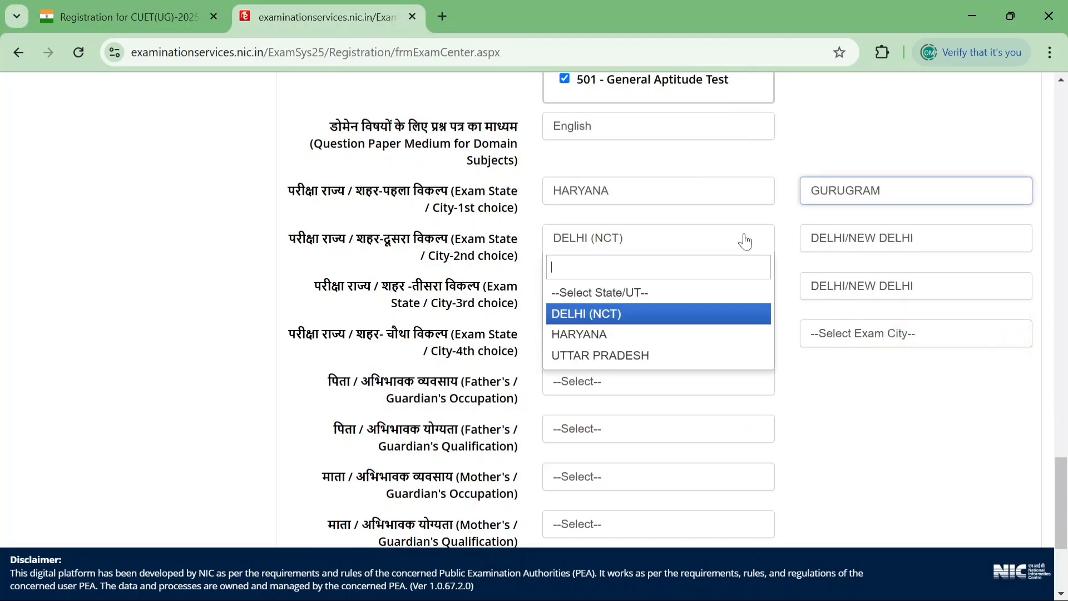
{"action": "left_click", "coordinate": [608, 334]}
{"action": "left_click", "coordinate": [849, 247]}
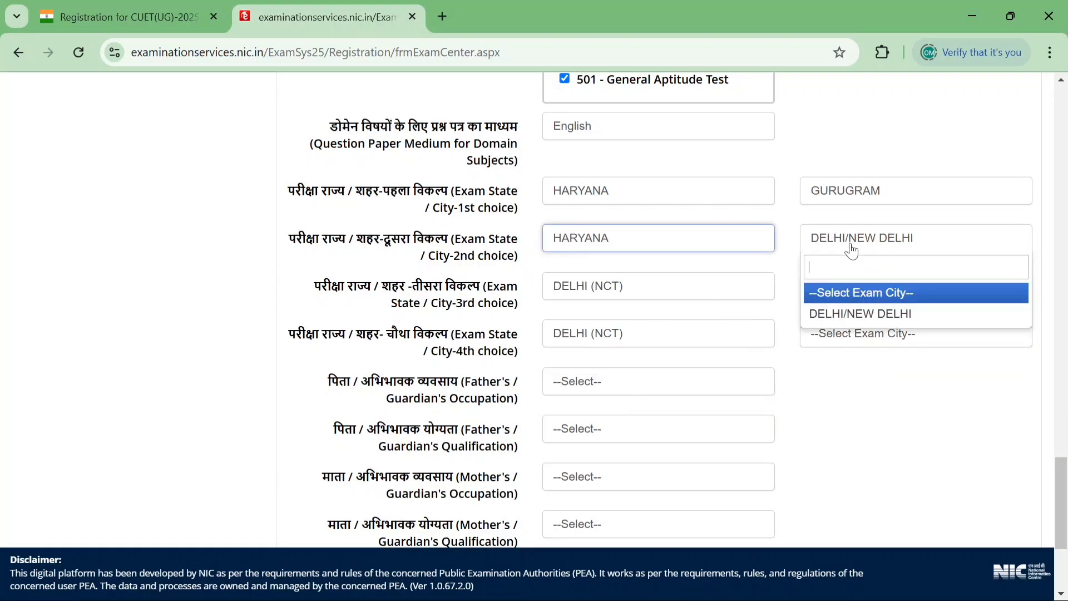
{"action": "left_click", "coordinate": [828, 314]}
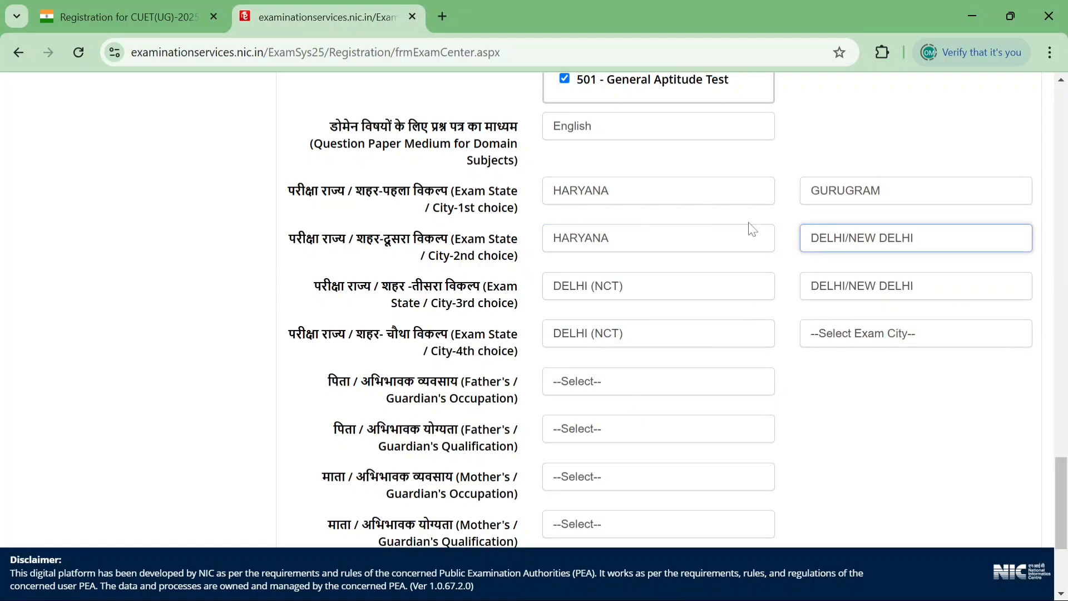
{"action": "left_click", "coordinate": [690, 288]}
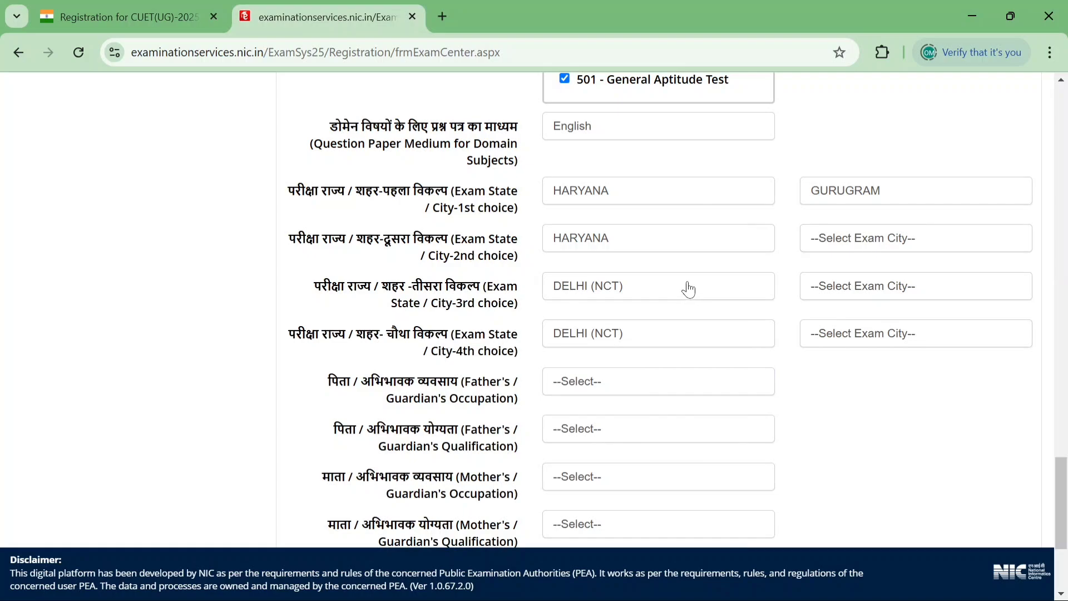
{"action": "left_click", "coordinate": [690, 288]}
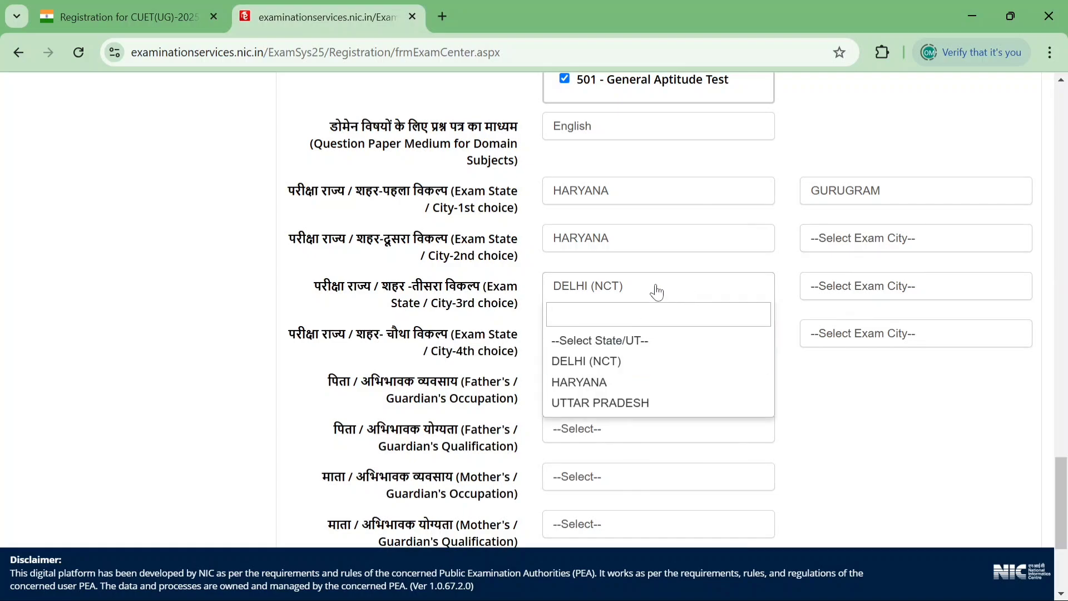
{"action": "left_click", "coordinate": [835, 239]}
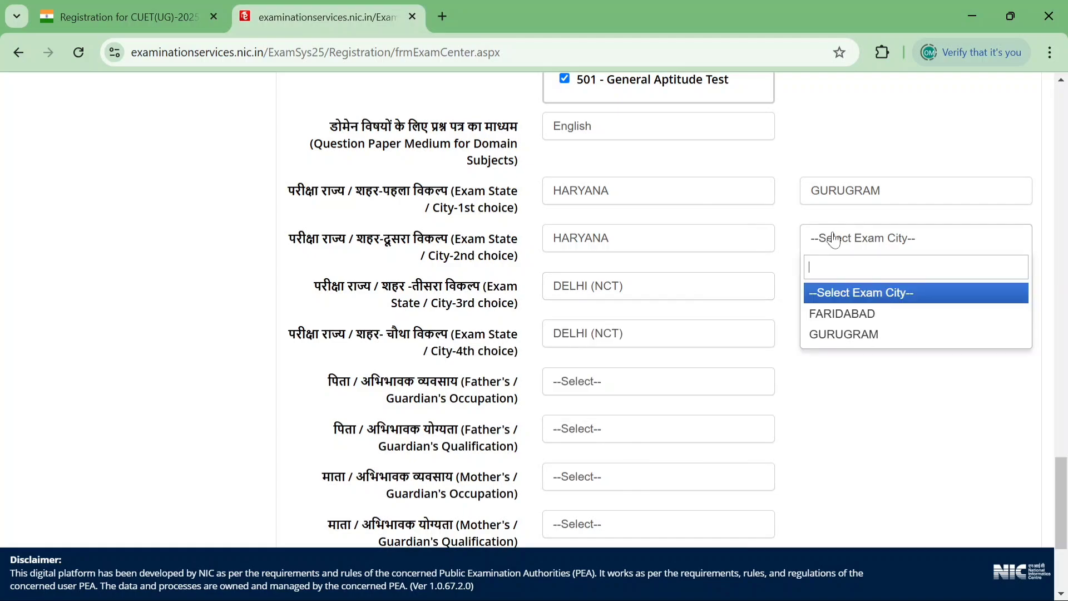
{"action": "left_click", "coordinate": [829, 317]}
Step: Set the 3rd-choice exam centre to DELHI (NCT), DELHI/NEW DELHI
{"action": "left_click", "coordinate": [727, 295]}
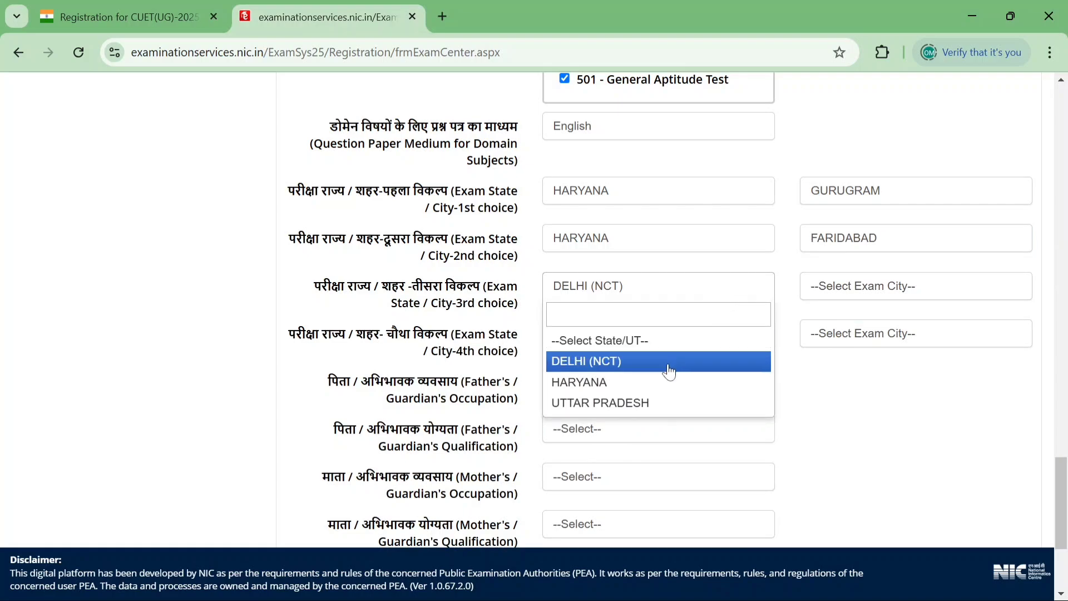
{"action": "left_click", "coordinate": [641, 384]}
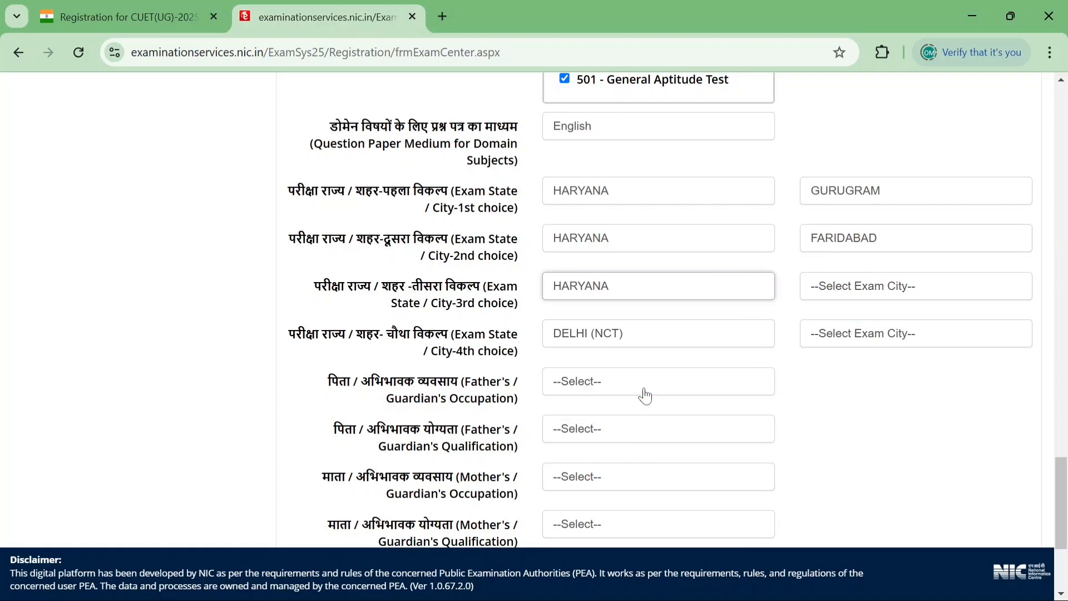
{"action": "left_click", "coordinate": [660, 291]}
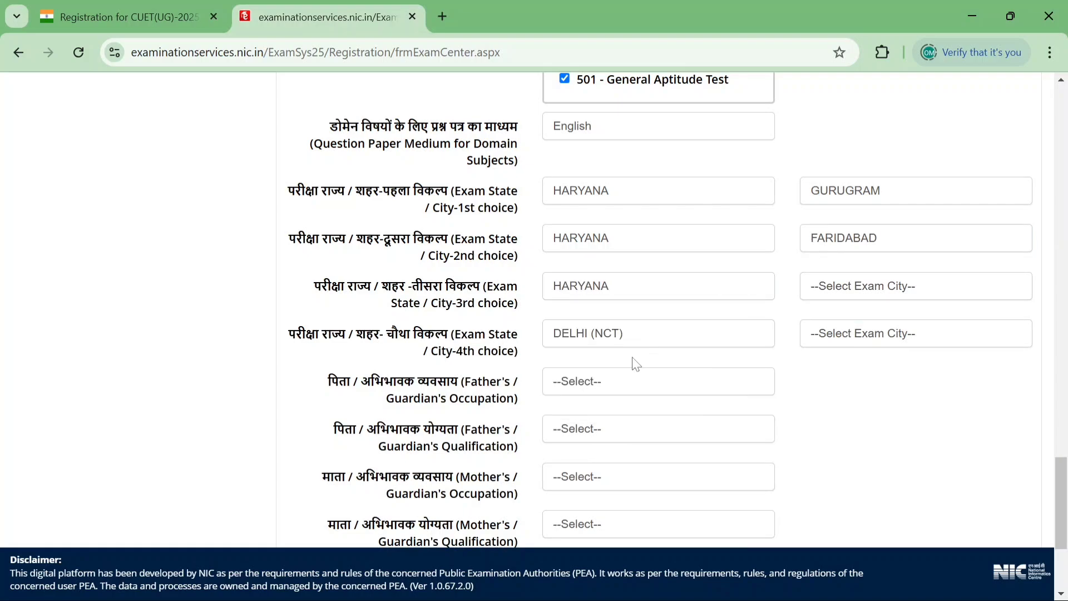
{"action": "left_click", "coordinate": [636, 294]}
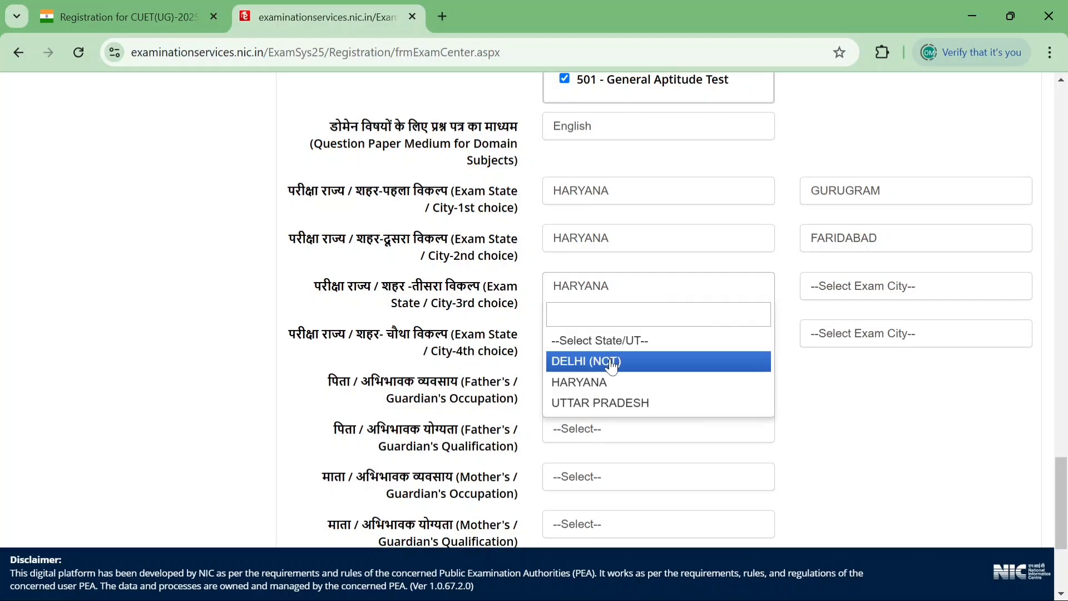
{"action": "left_click", "coordinate": [612, 366]}
{"action": "left_click", "coordinate": [846, 292]}
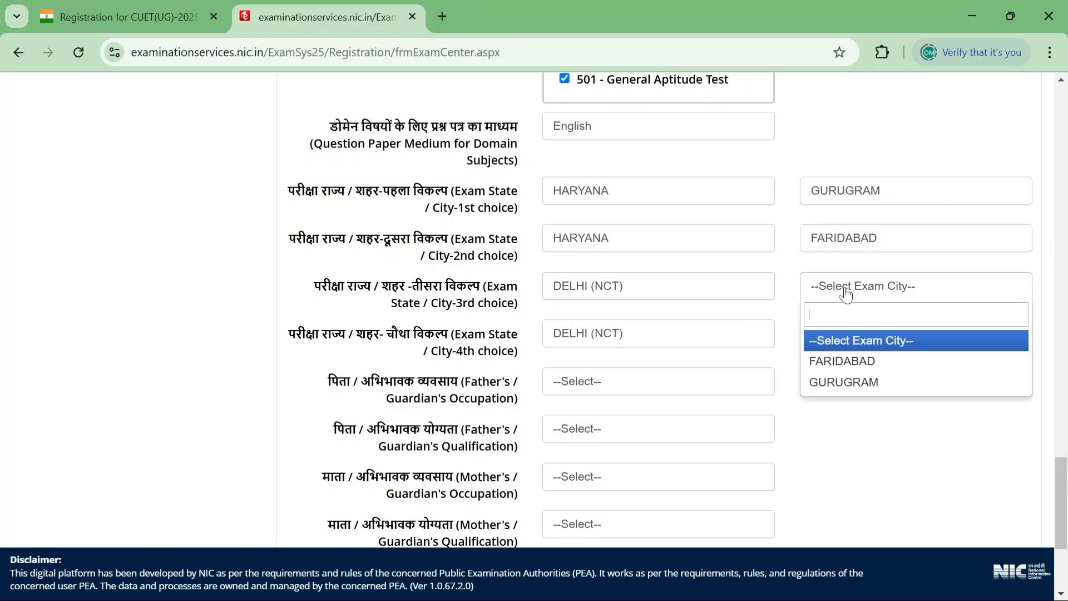
{"action": "left_click", "coordinate": [723, 295]}
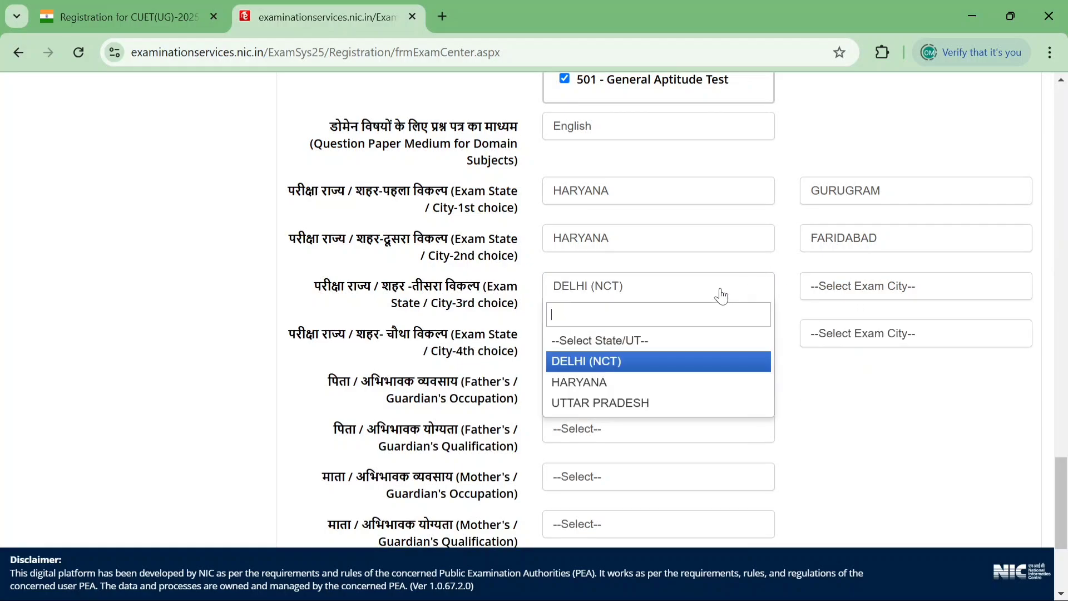
{"action": "left_click", "coordinate": [673, 361]}
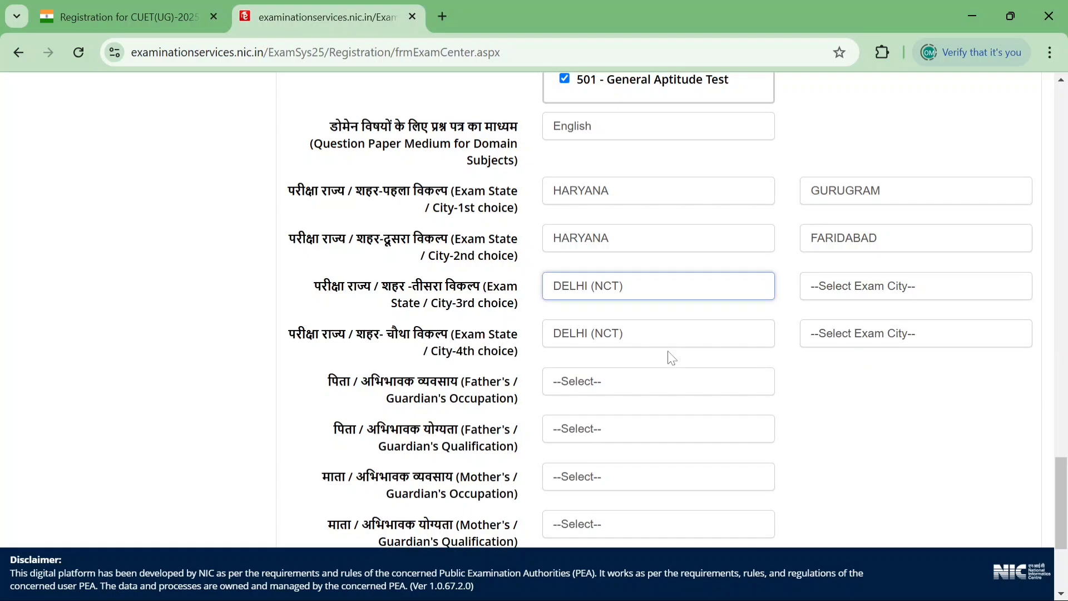
{"action": "left_click", "coordinate": [833, 286]}
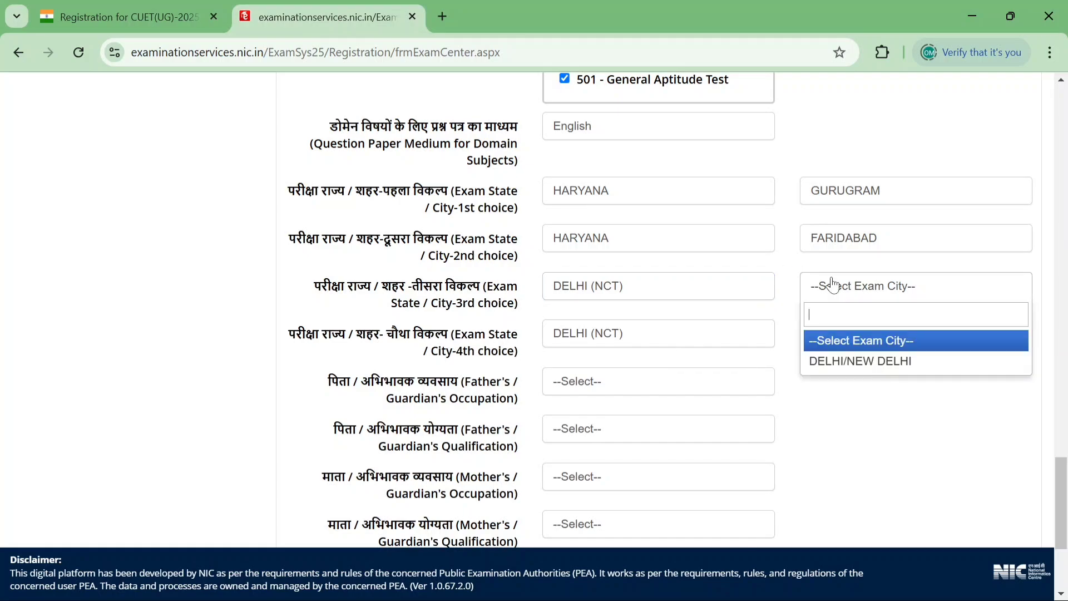
{"action": "left_click", "coordinate": [847, 365]}
Step: Set the 4th-choice exam centre to UTTAR PRADESH, GHAZIABAD
{"action": "left_click", "coordinate": [680, 342]}
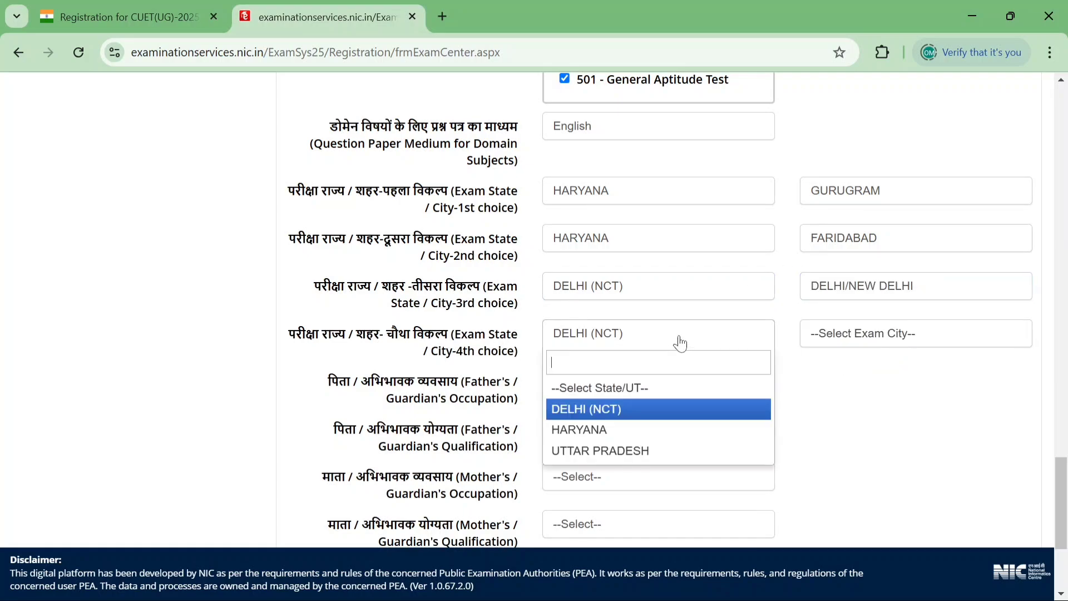
{"action": "left_click", "coordinate": [652, 457]}
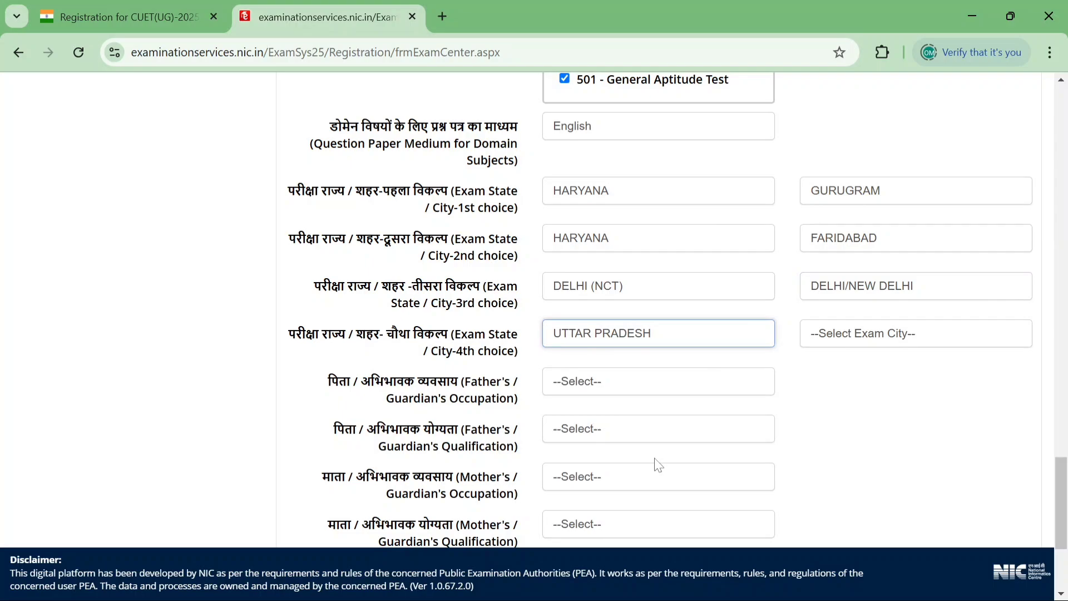
{"action": "left_click", "coordinate": [898, 332]}
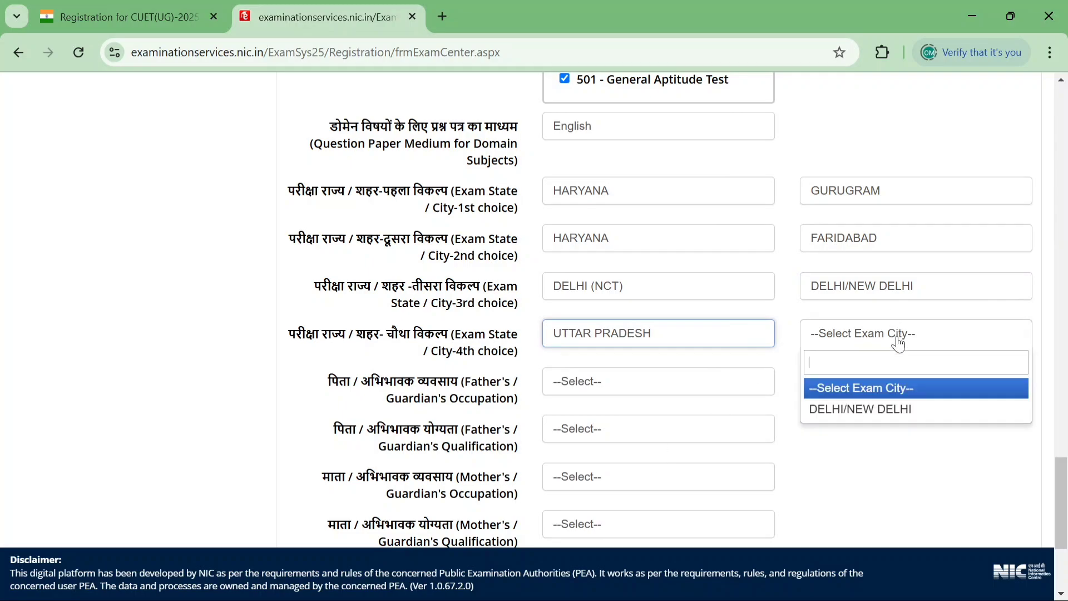
{"action": "left_click", "coordinate": [833, 480]}
{"action": "left_click", "coordinate": [854, 336]}
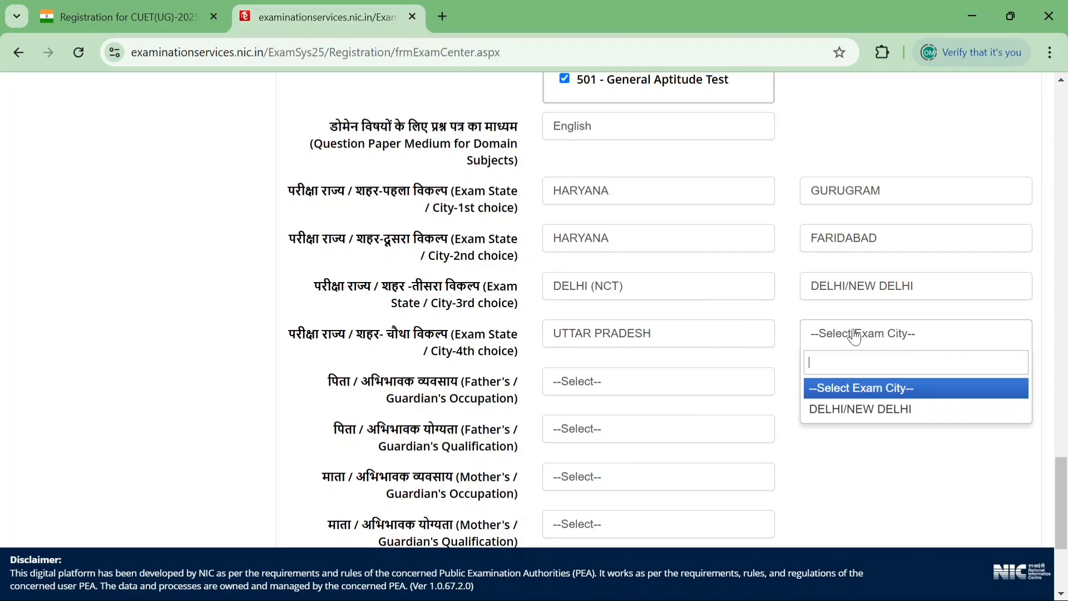
{"action": "left_click", "coordinate": [854, 336]}
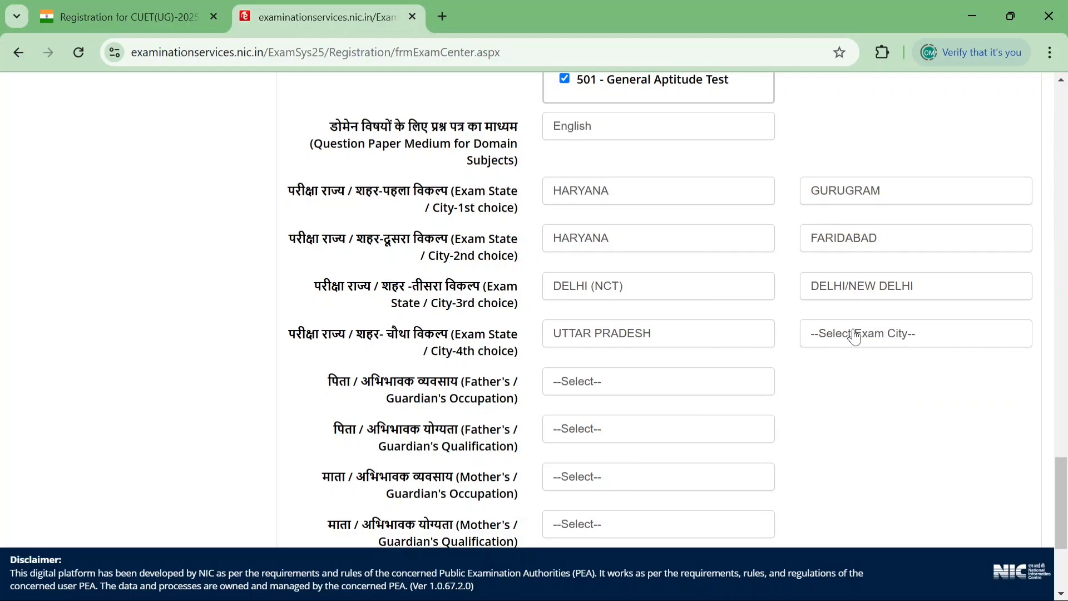
{"action": "left_click", "coordinate": [854, 336]}
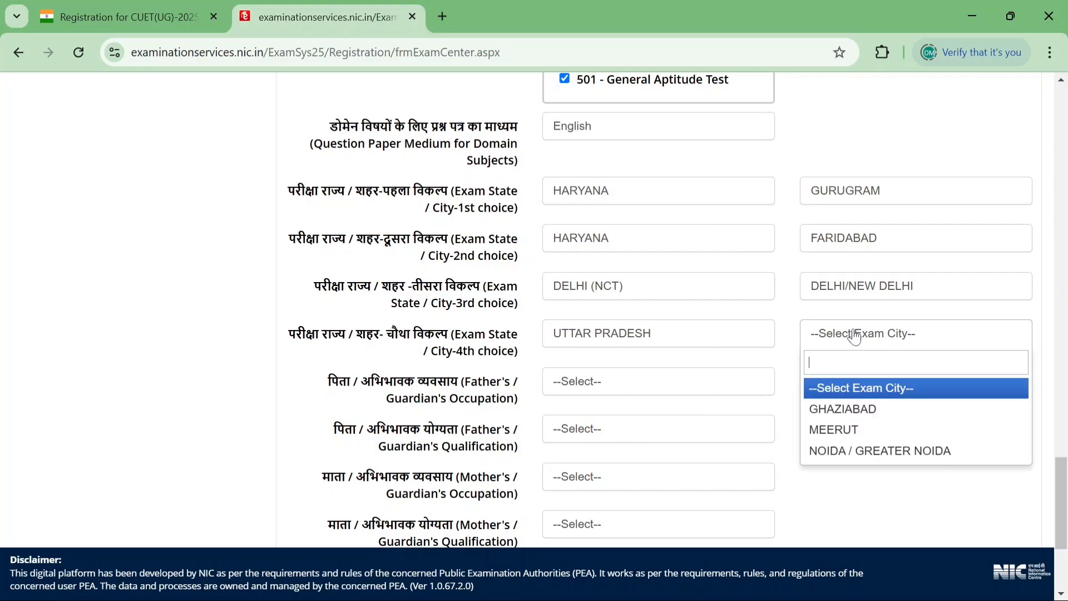
{"action": "left_click", "coordinate": [843, 410]}
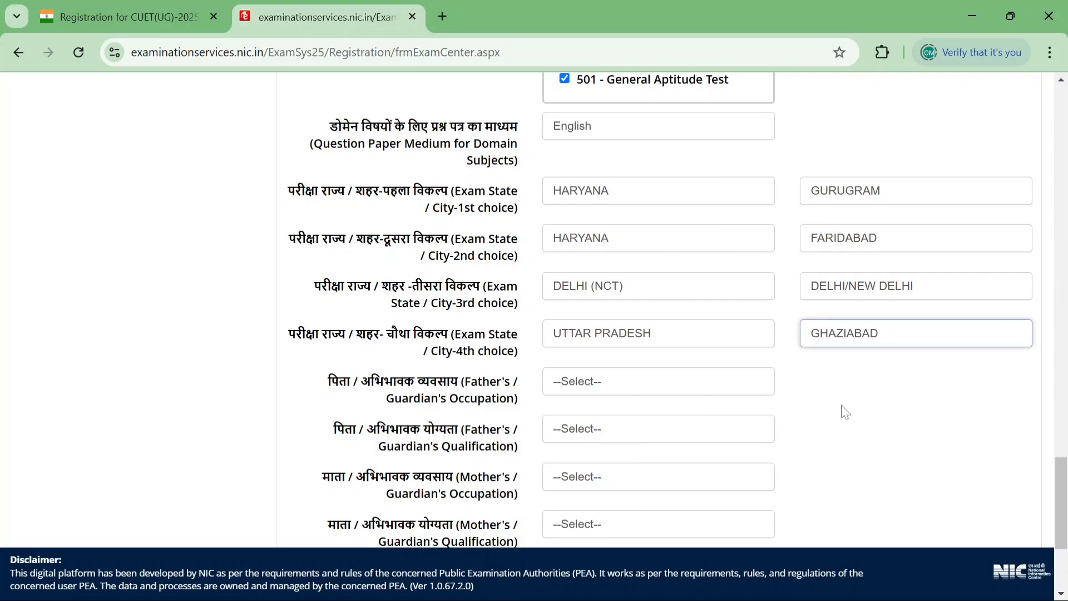
Step: Set the father's occupation to PRIVATE SERVICE and qualification to GRADUATE
{"action": "scroll", "coordinate": [846, 412], "scroll_direction": "down", "scroll_amount": 4}
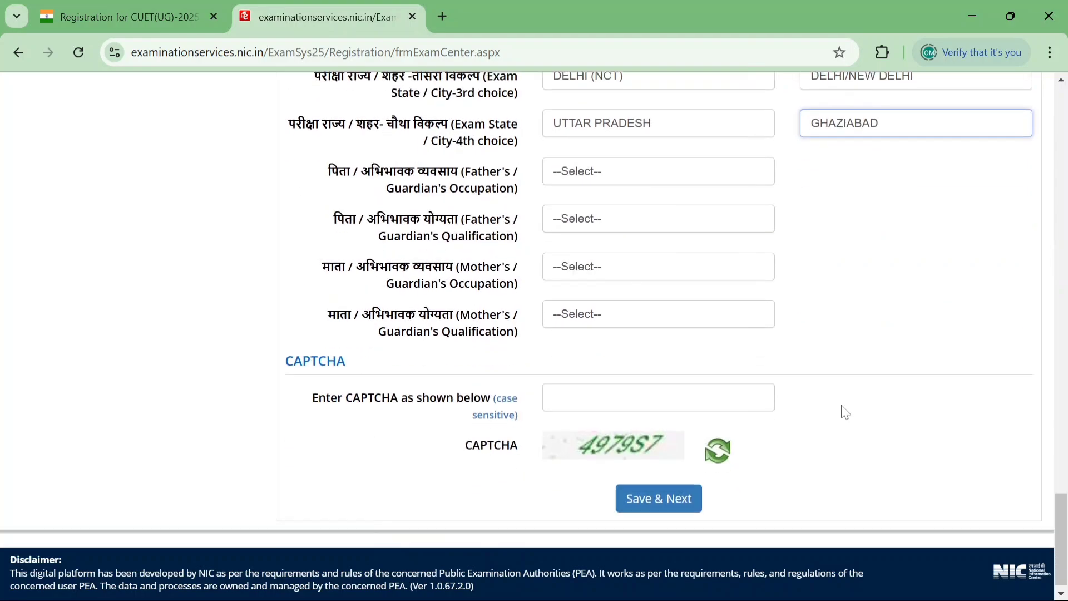
{"action": "left_click", "coordinate": [706, 178]}
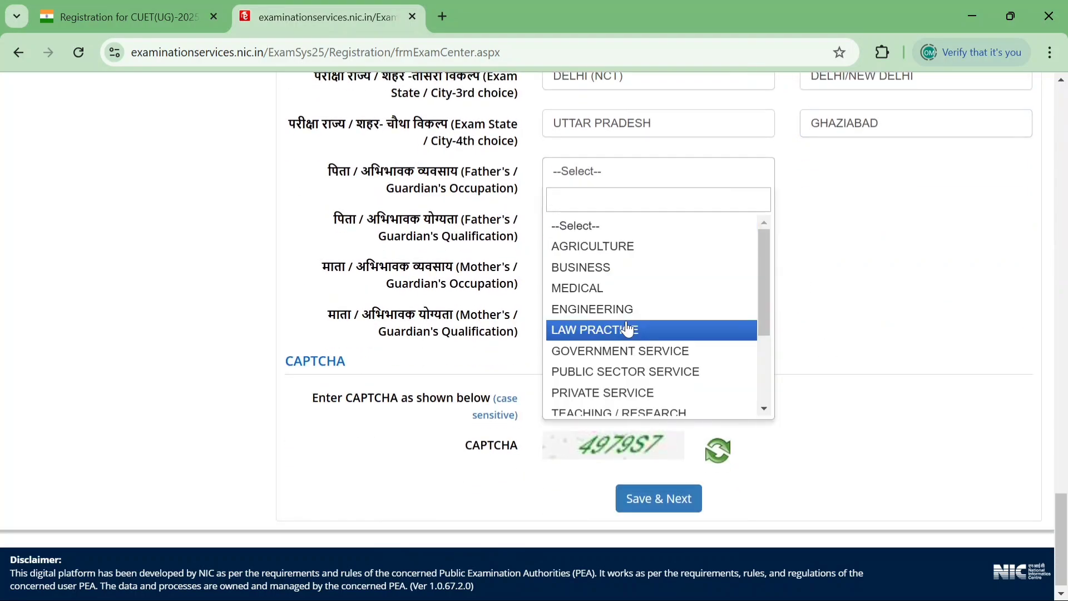
{"action": "left_click", "coordinate": [623, 393]}
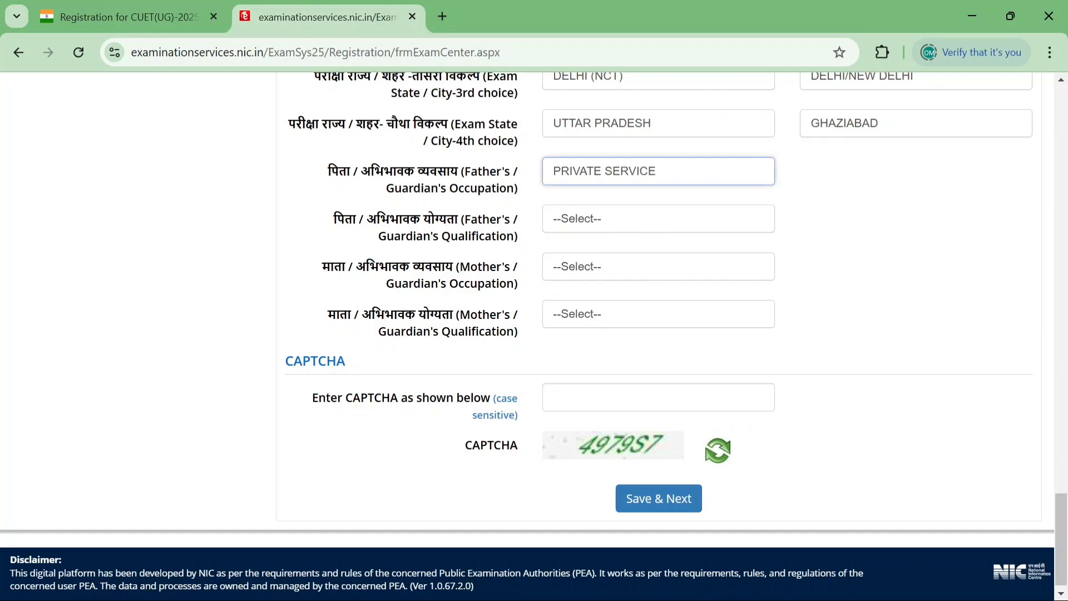
{"action": "left_click", "coordinate": [610, 224]}
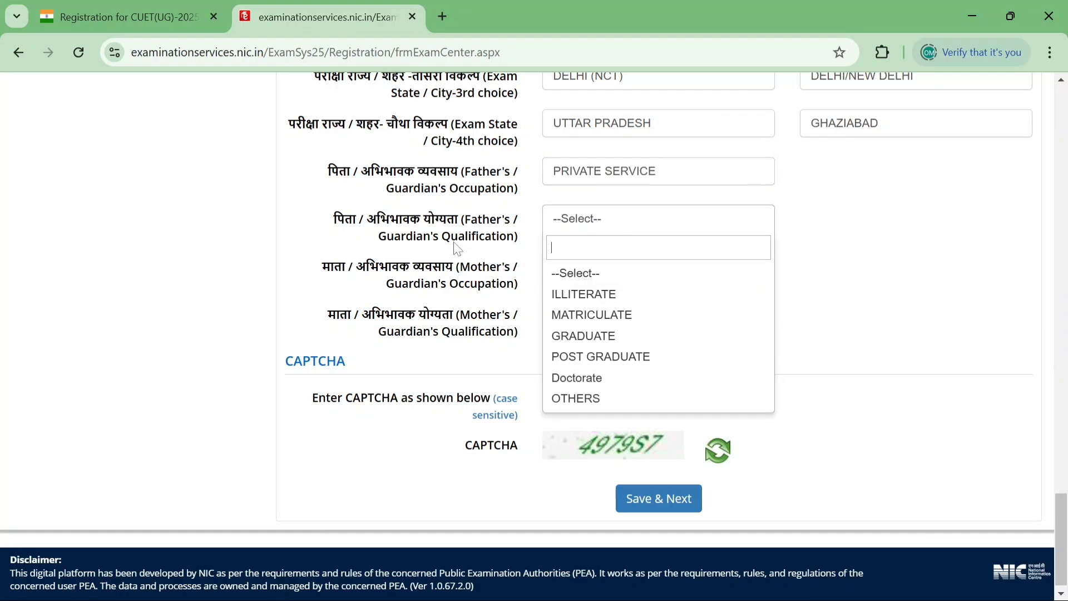
{"action": "left_click", "coordinate": [593, 335]}
Step: Set the mother's occupation to OTHERS (INCLUDING HOUSE WIFE) and qualification to GRADUATE
{"action": "left_click", "coordinate": [585, 270]}
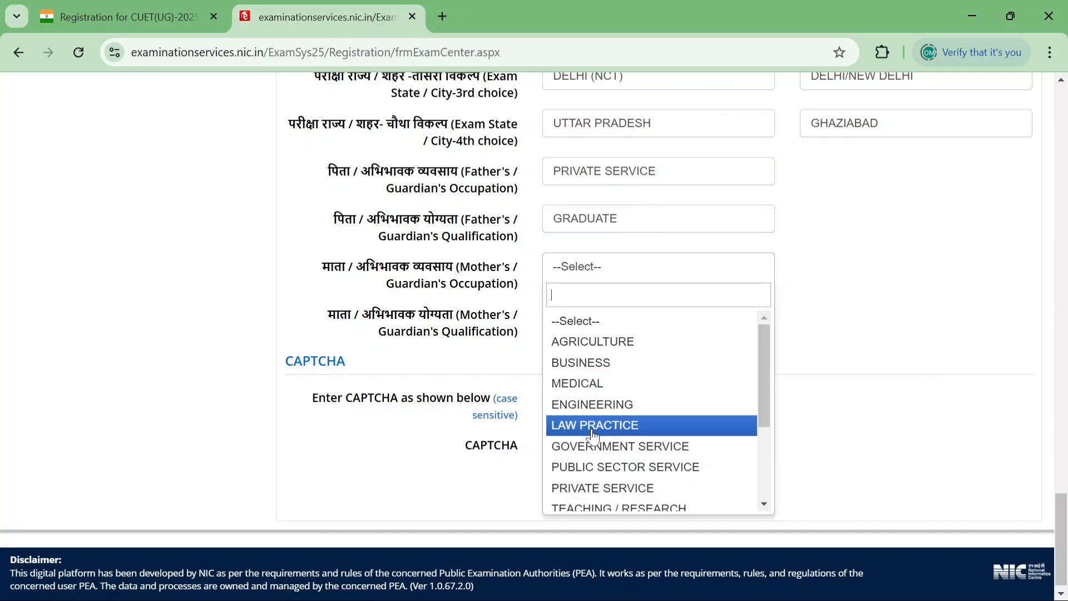
{"action": "scroll", "coordinate": [593, 437], "scroll_direction": "down", "scroll_amount": 2}
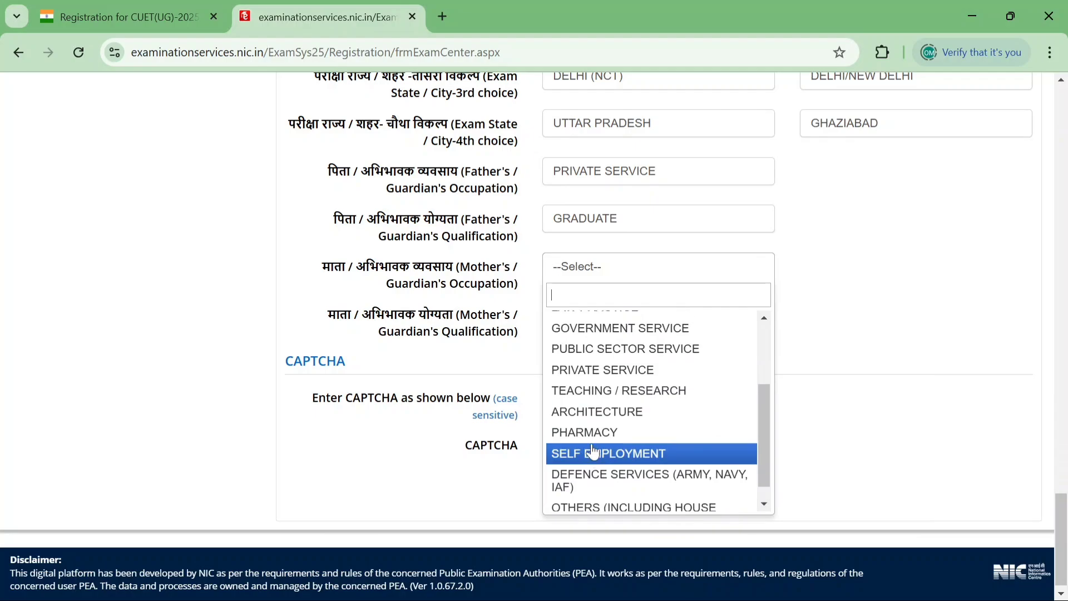
{"action": "scroll", "coordinate": [593, 452], "scroll_direction": "up", "scroll_amount": 3}
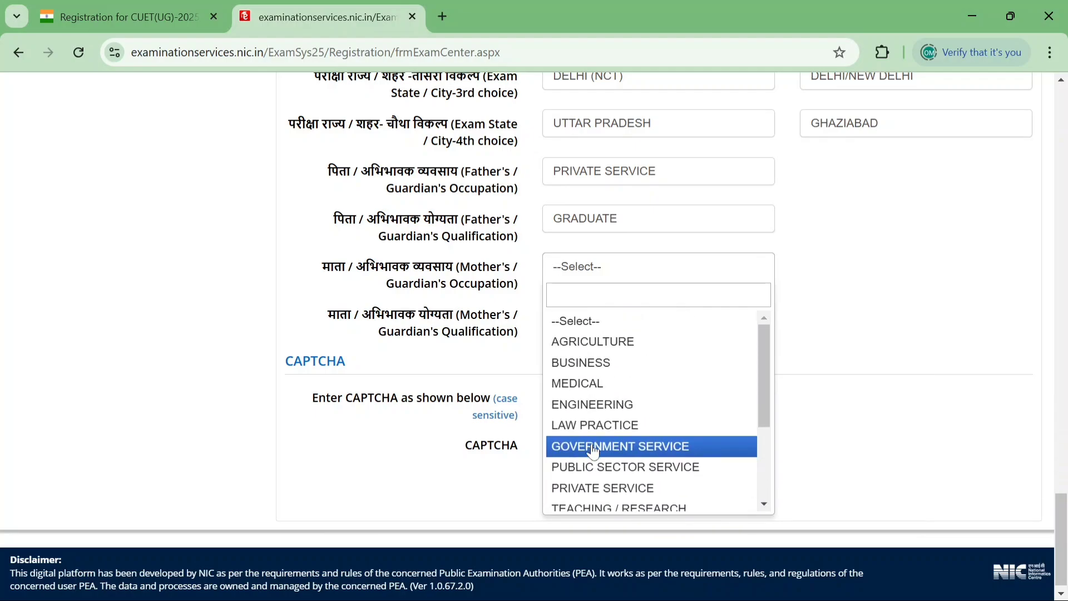
{"action": "scroll", "coordinate": [593, 451], "scroll_direction": "down", "scroll_amount": 2}
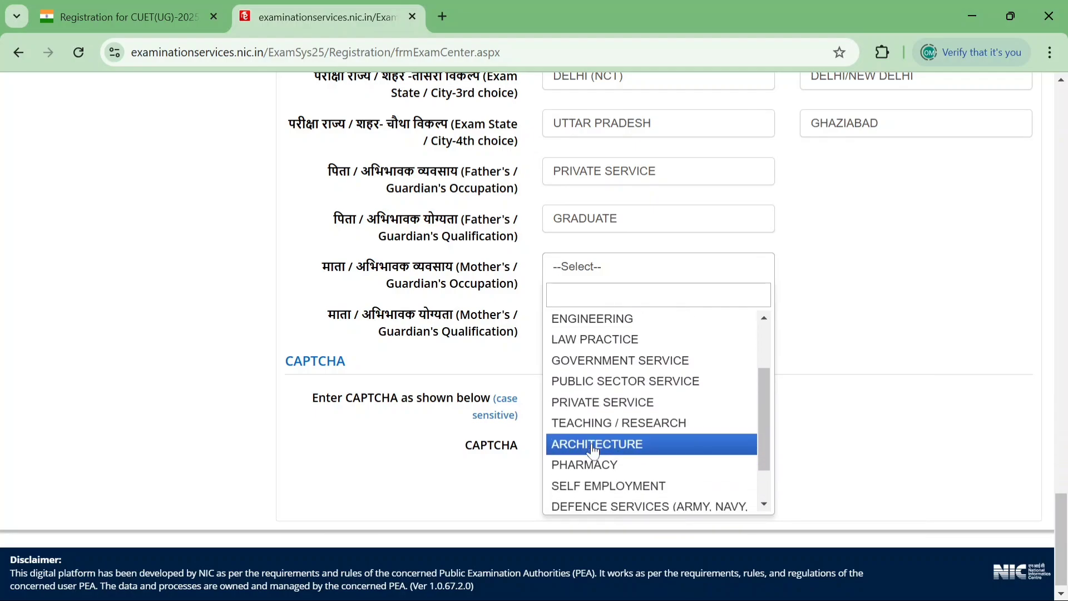
{"action": "scroll", "coordinate": [593, 451], "scroll_direction": "down", "scroll_amount": 1}
{"action": "scroll", "coordinate": [594, 451], "scroll_direction": "down", "scroll_amount": 1}
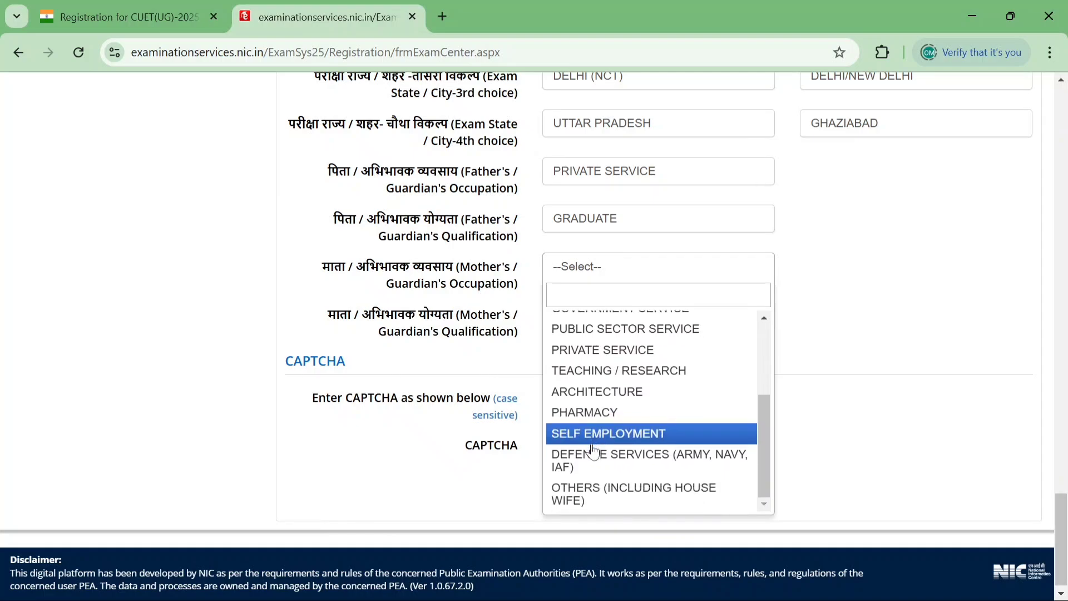
{"action": "left_click", "coordinate": [591, 495]}
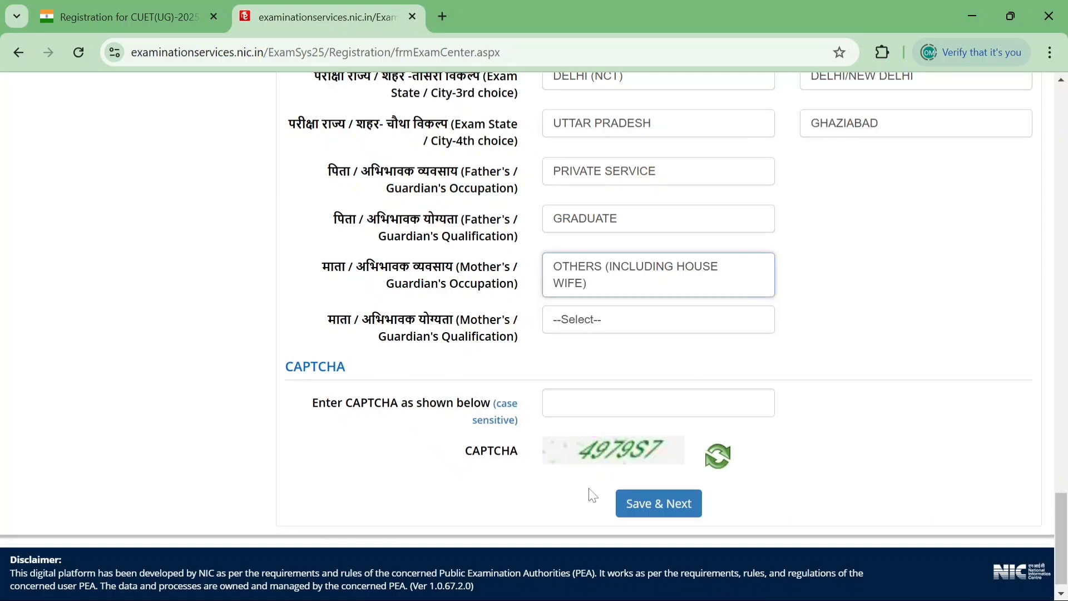
{"action": "left_click", "coordinate": [591, 330]}
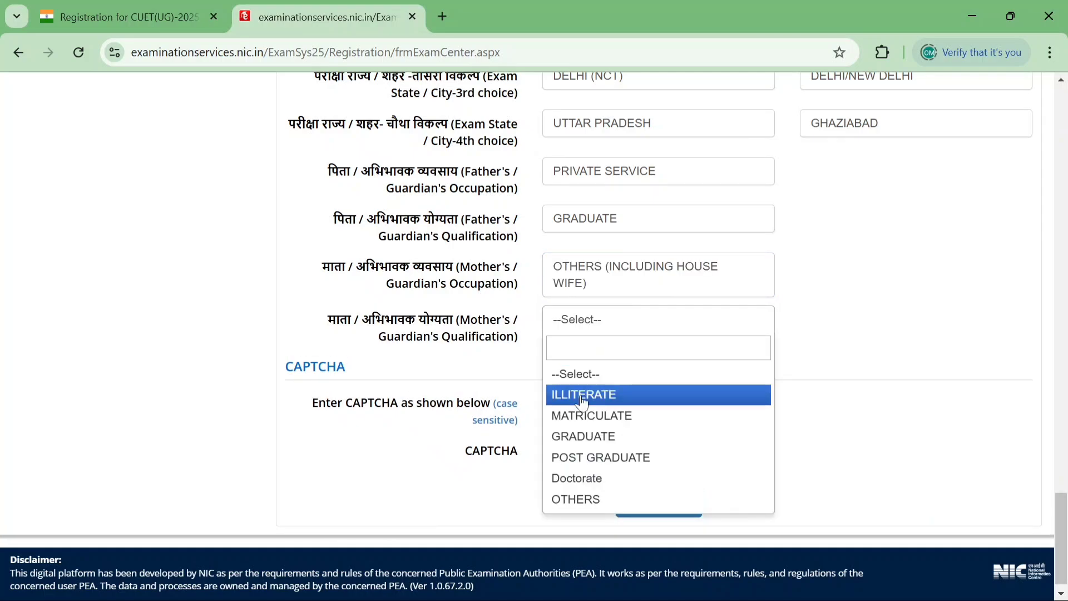
{"action": "left_click", "coordinate": [581, 436]}
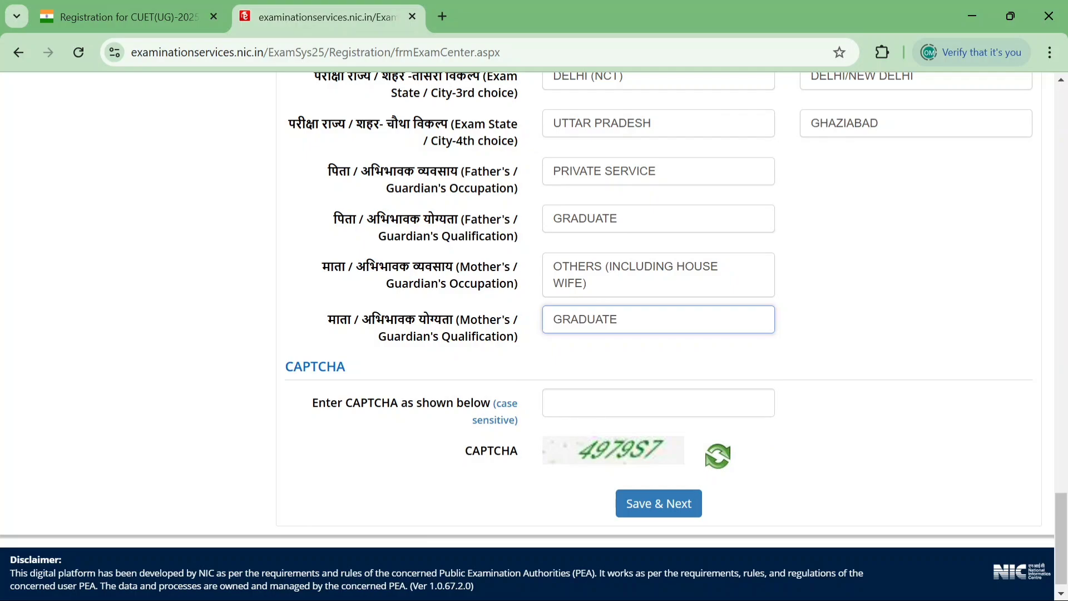
Step: Enter the CAPTCHA and save the exam centre section, confirming with Yes
{"action": "key", "text": "Tab"}
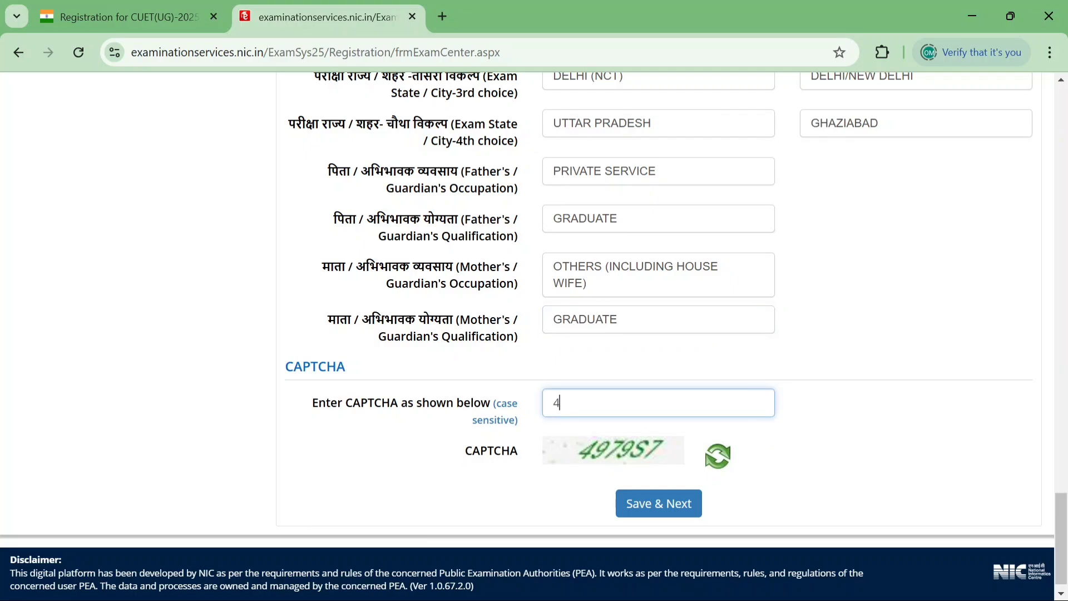
{"action": "type", "text": "4979S7"}
{"action": "left_click", "coordinate": [677, 508]}
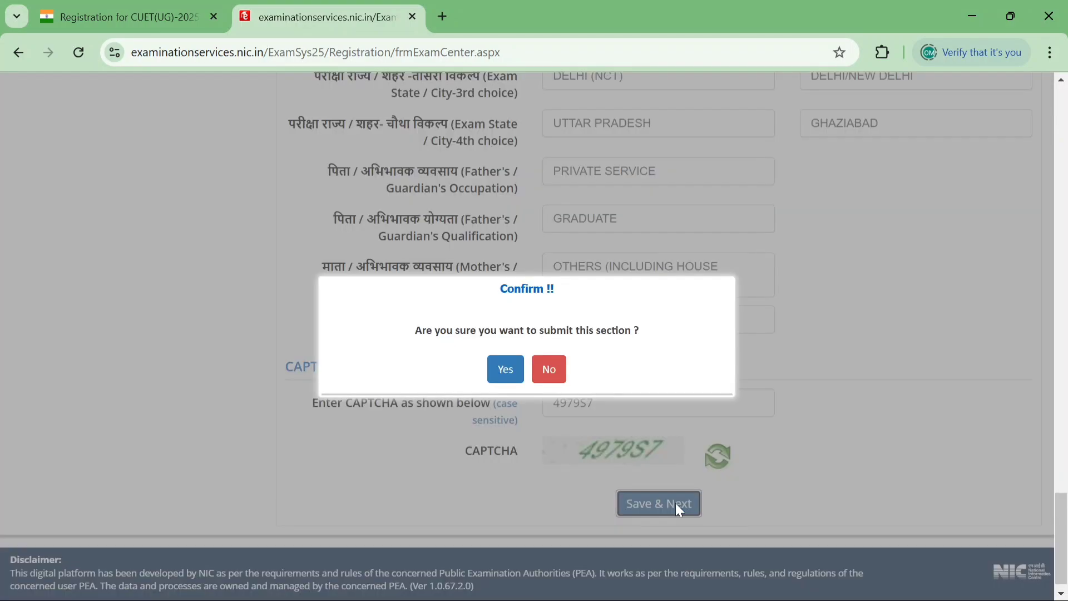
{"action": "left_click", "coordinate": [506, 370]}
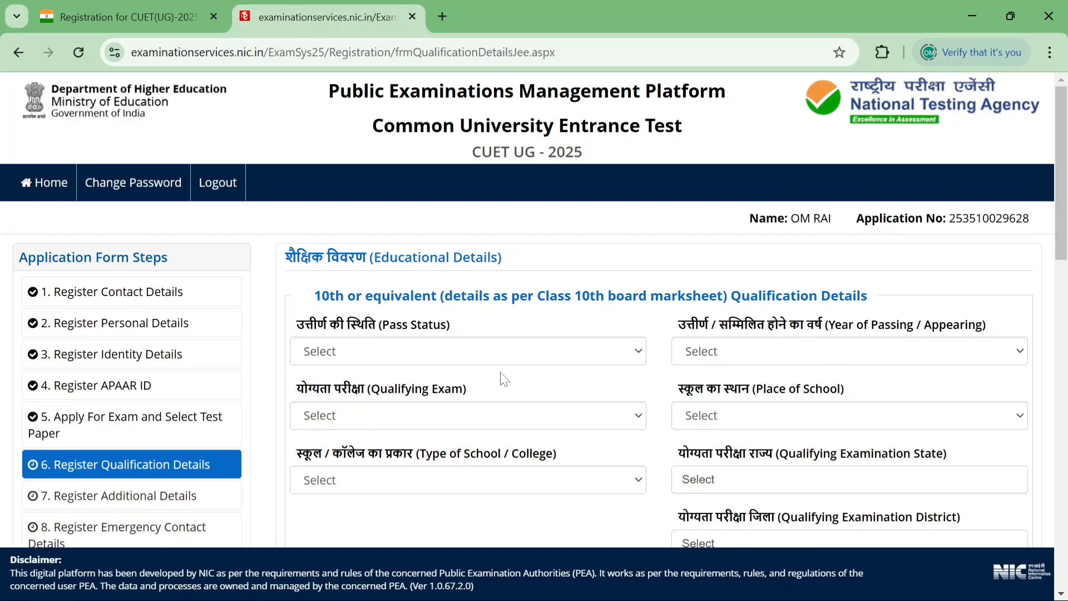
Step: Mark the 12th standard as Passed in 2022 and save the qualification details
{"action": "scroll", "coordinate": [421, 265], "scroll_direction": "down", "scroll_amount": 10}
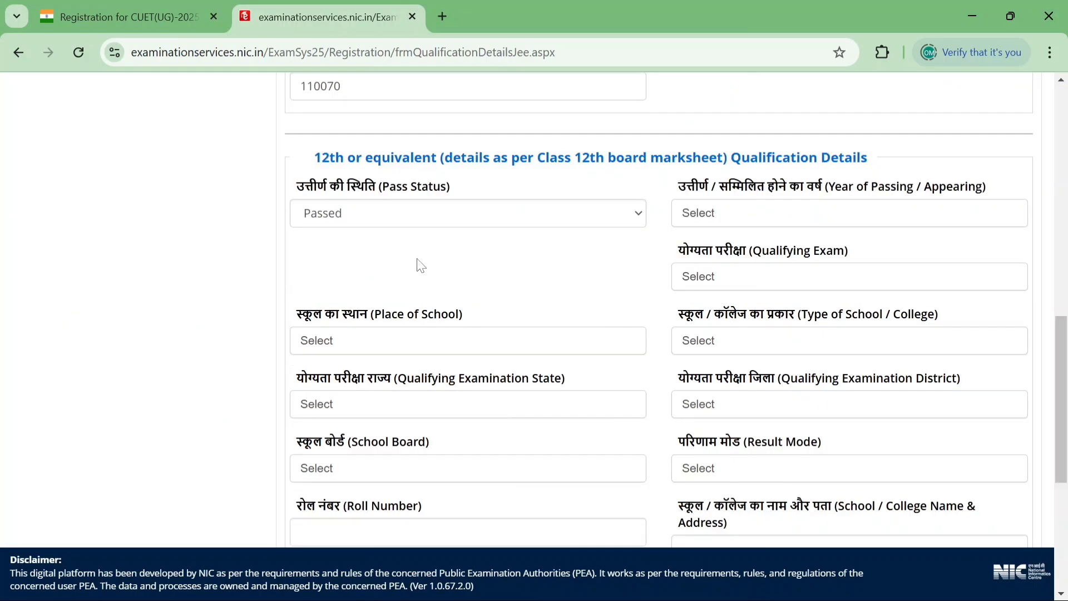
{"action": "left_click", "coordinate": [452, 225]}
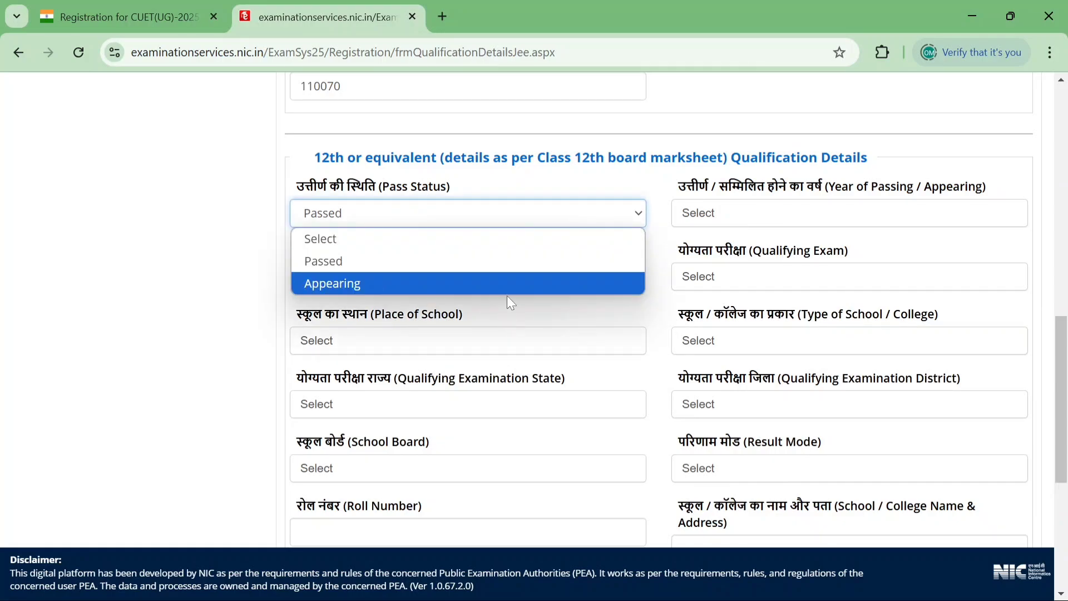
{"action": "left_click", "coordinate": [485, 270]}
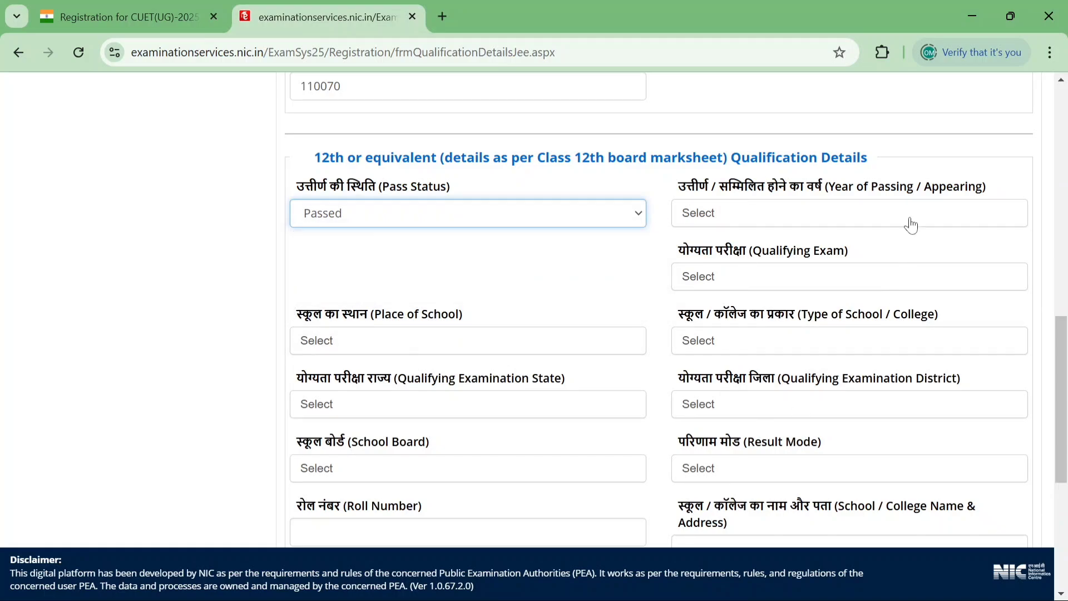
{"action": "left_click", "coordinate": [825, 222]}
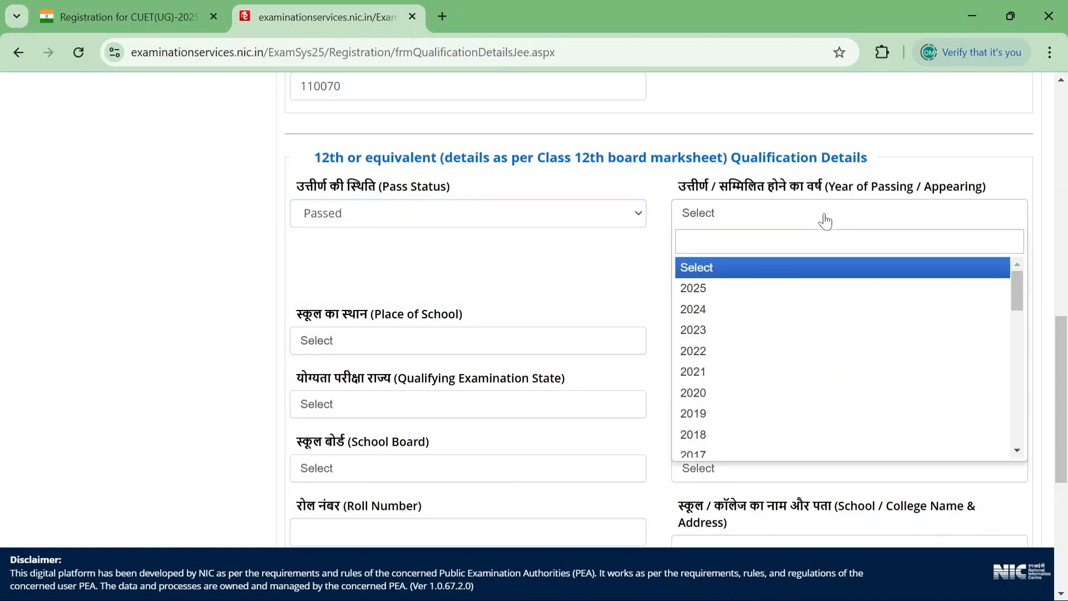
{"action": "left_click", "coordinate": [729, 356]}
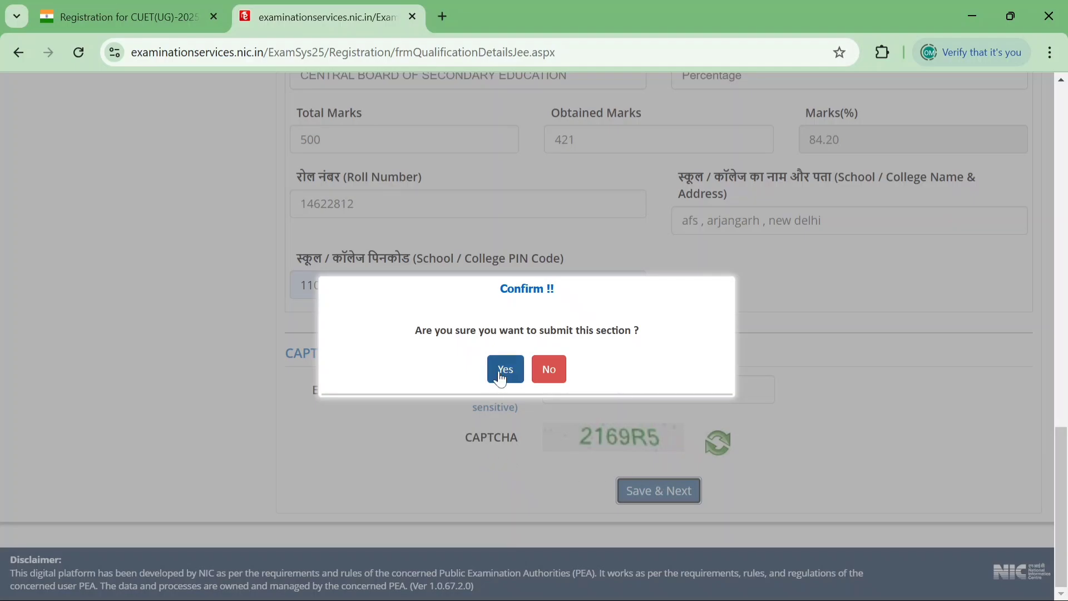
{"action": "left_click", "coordinate": [522, 374]}
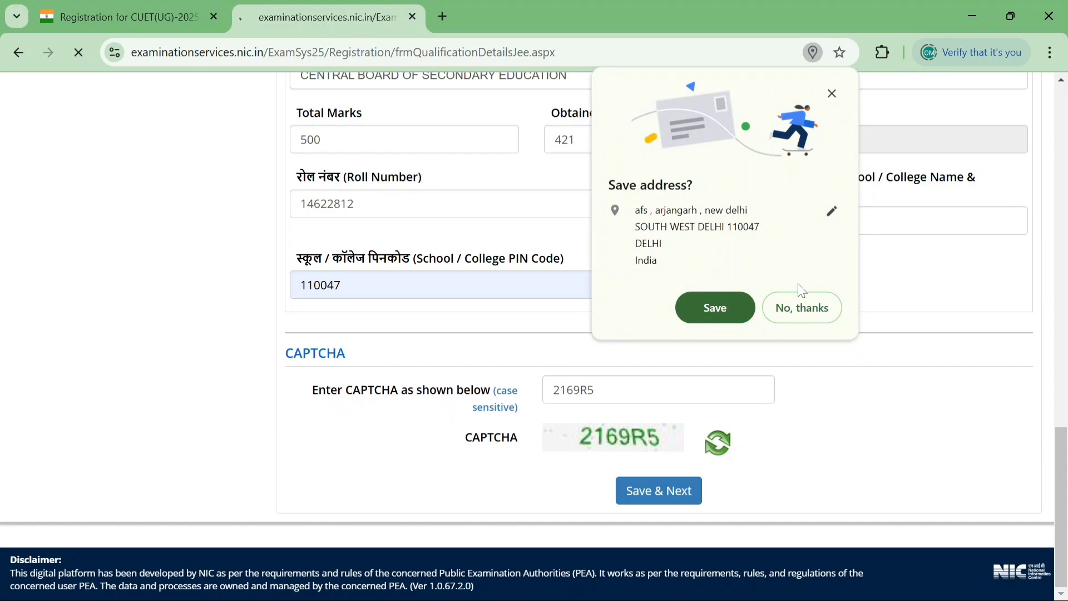
{"action": "left_click", "coordinate": [807, 306]}
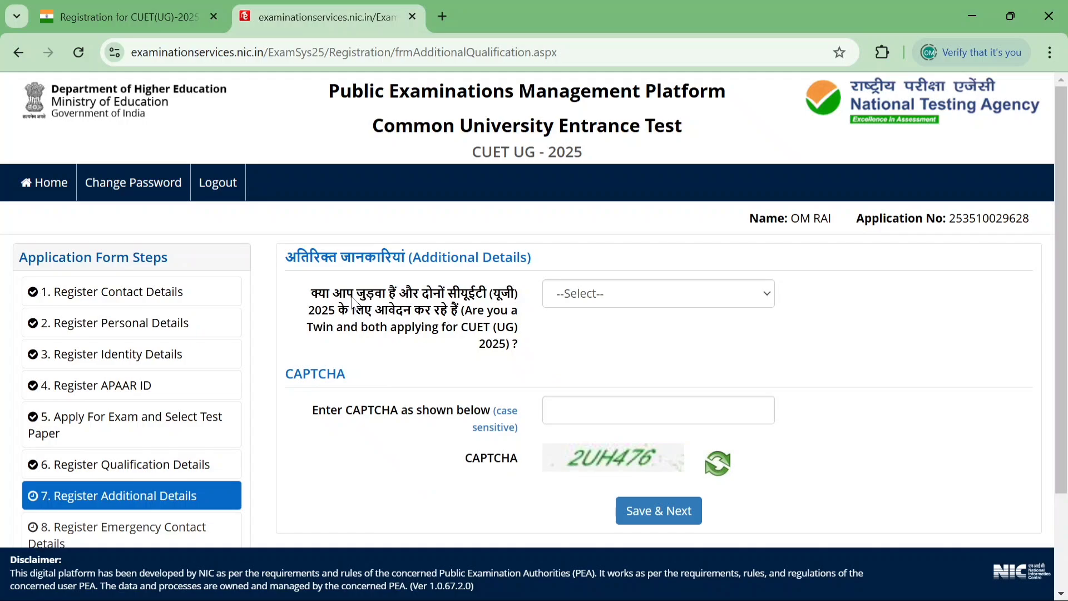
Step: Answer No to the twin question, enter the CAPTCHA, and save the additional details
{"action": "left_click", "coordinate": [627, 303]}
{"action": "left_click", "coordinate": [631, 365]}
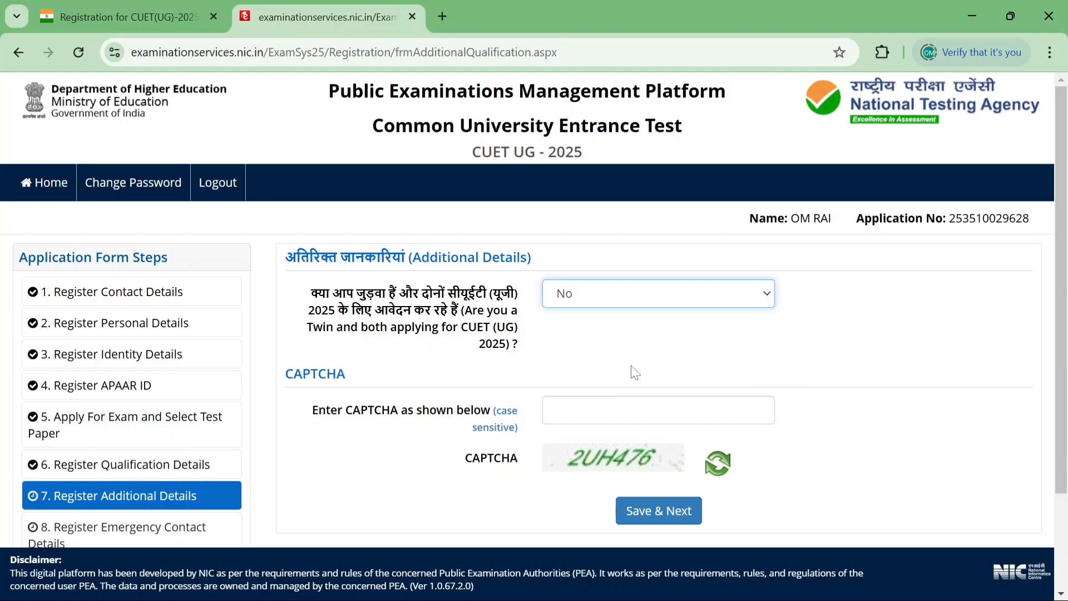
{"action": "left_click", "coordinate": [590, 414]}
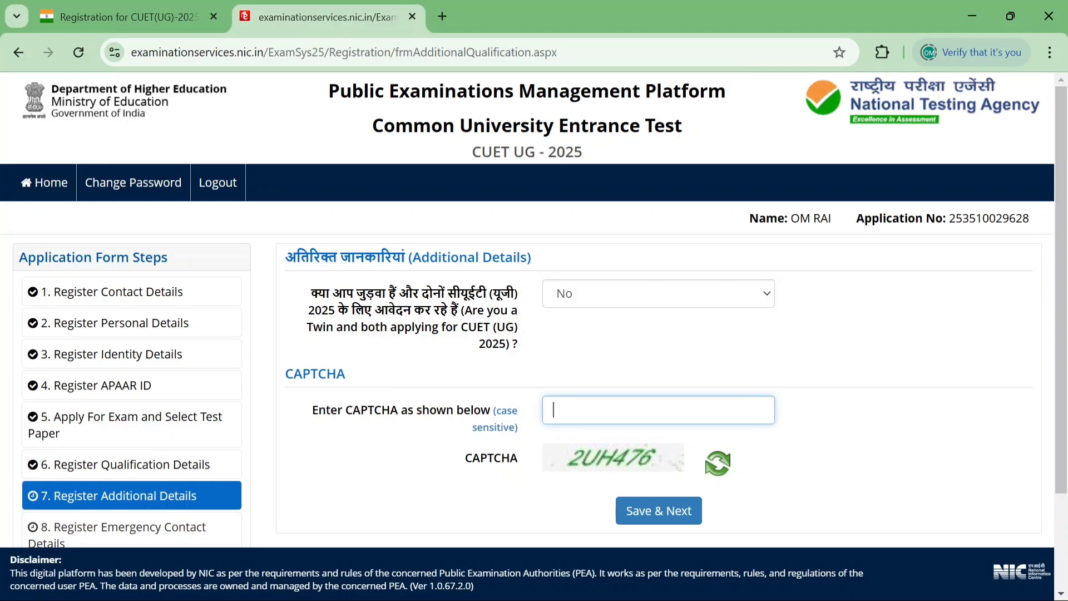
{"action": "type", "text": "2UH476"}
{"action": "left_click", "coordinate": [651, 502]}
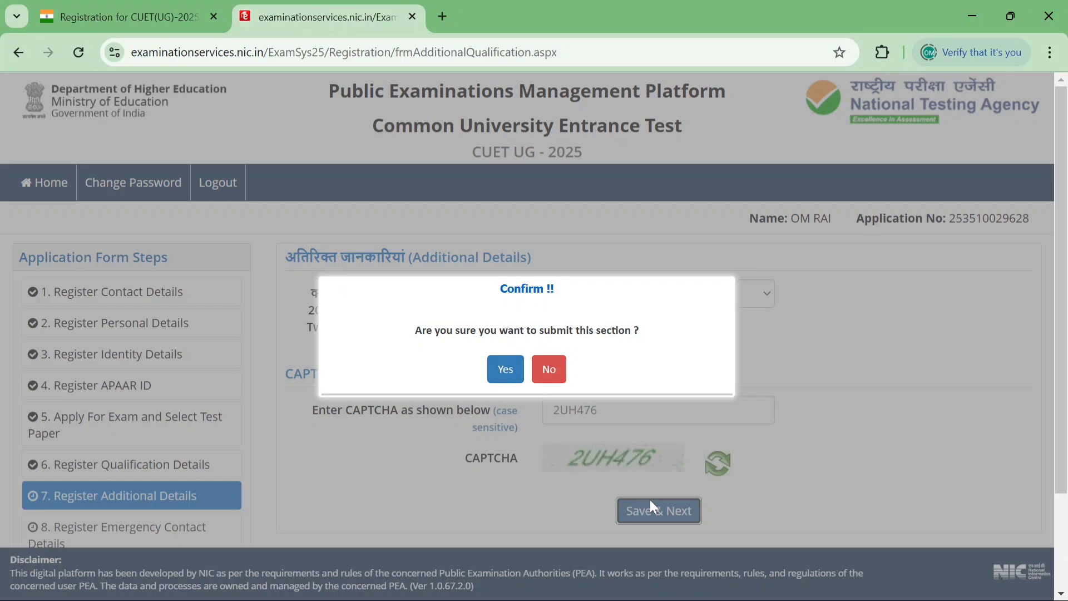
{"action": "left_click", "coordinate": [505, 368]}
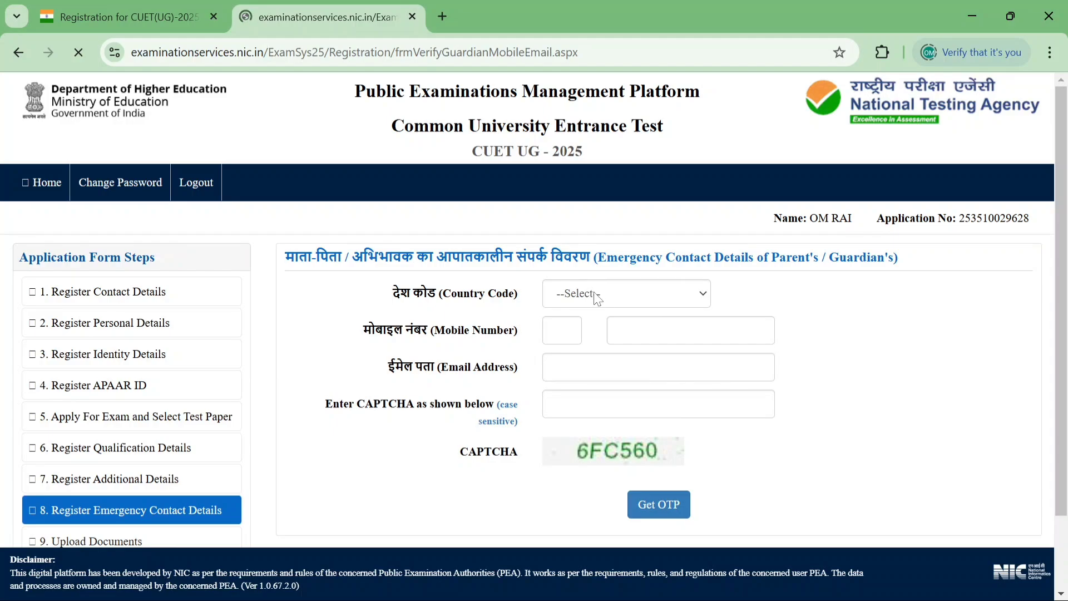
Step: Set the emergency contact's country code to India and request OTPs for the parent's mobile and e-mail
{"action": "left_click", "coordinate": [598, 300]}
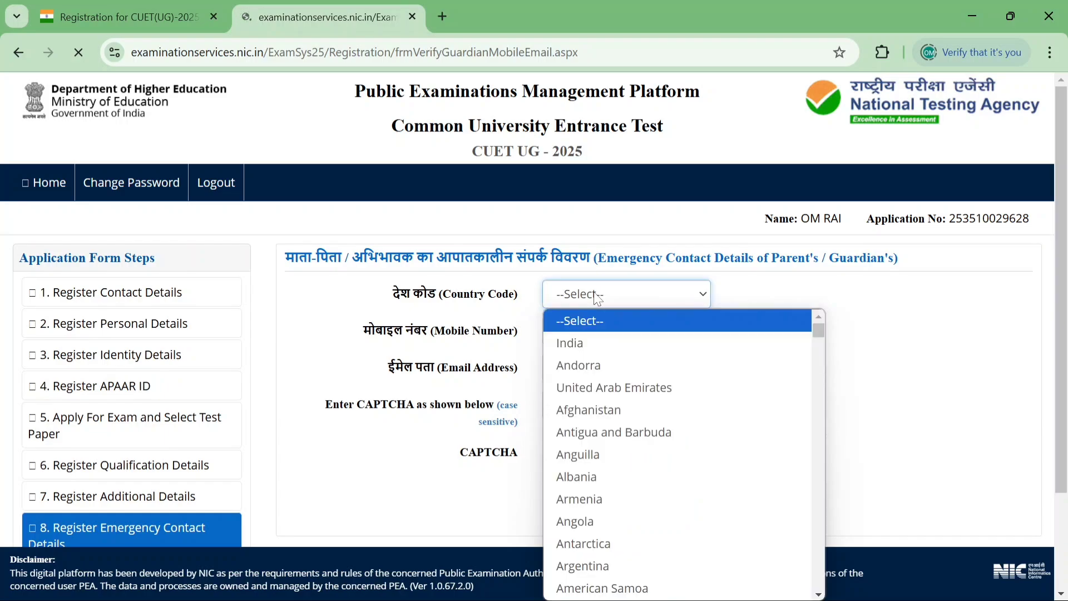
{"action": "left_click", "coordinate": [597, 343]}
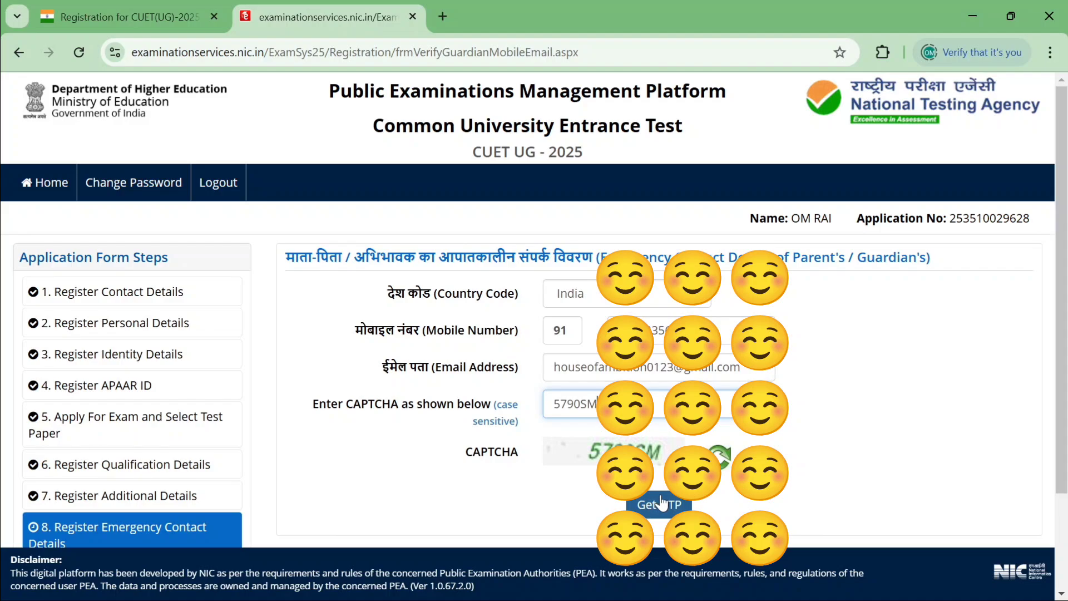
{"action": "left_click", "coordinate": [661, 503]}
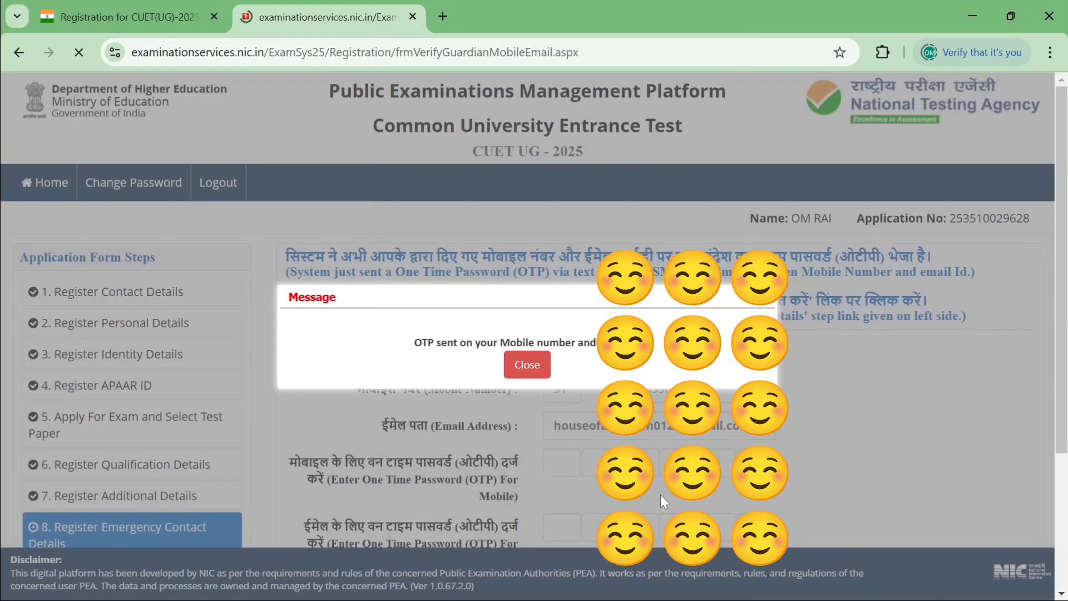
Step: Enter the OTP codes received on the parent's mobile and e-mail, verify them and continue to Document Upload
{"action": "left_click", "coordinate": [533, 372]}
{"action": "scroll", "coordinate": [632, 445], "scroll_direction": "down", "scroll_amount": 2}
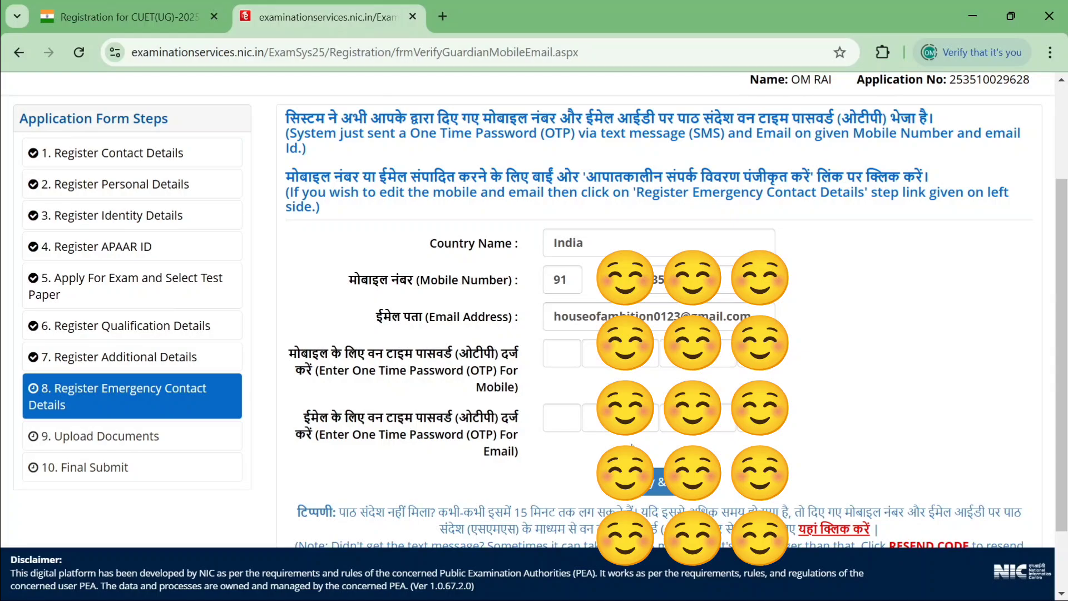
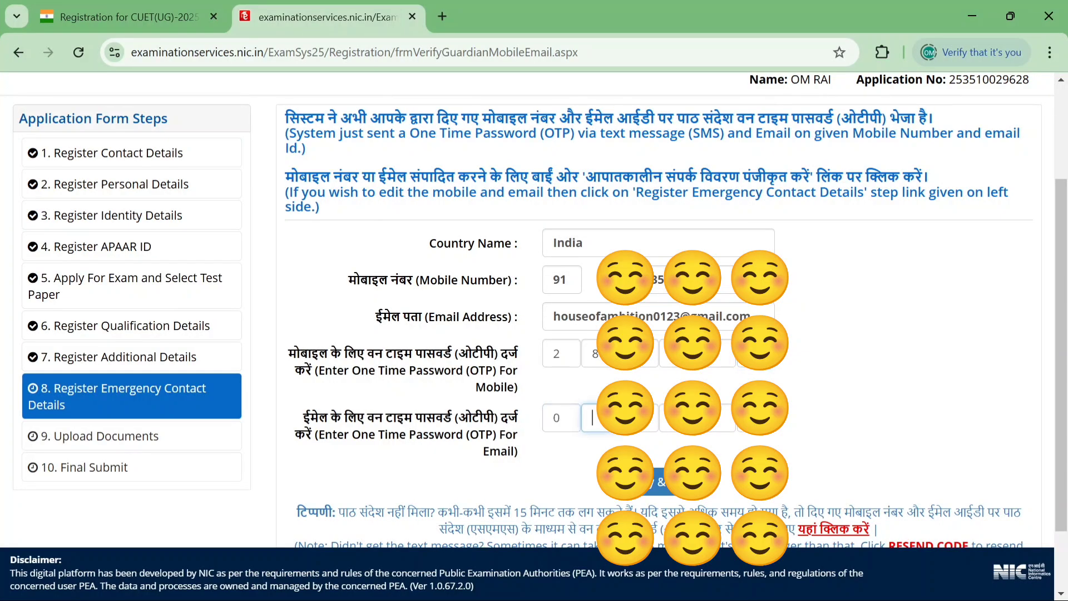
{"action": "left_click", "coordinate": [681, 483]}
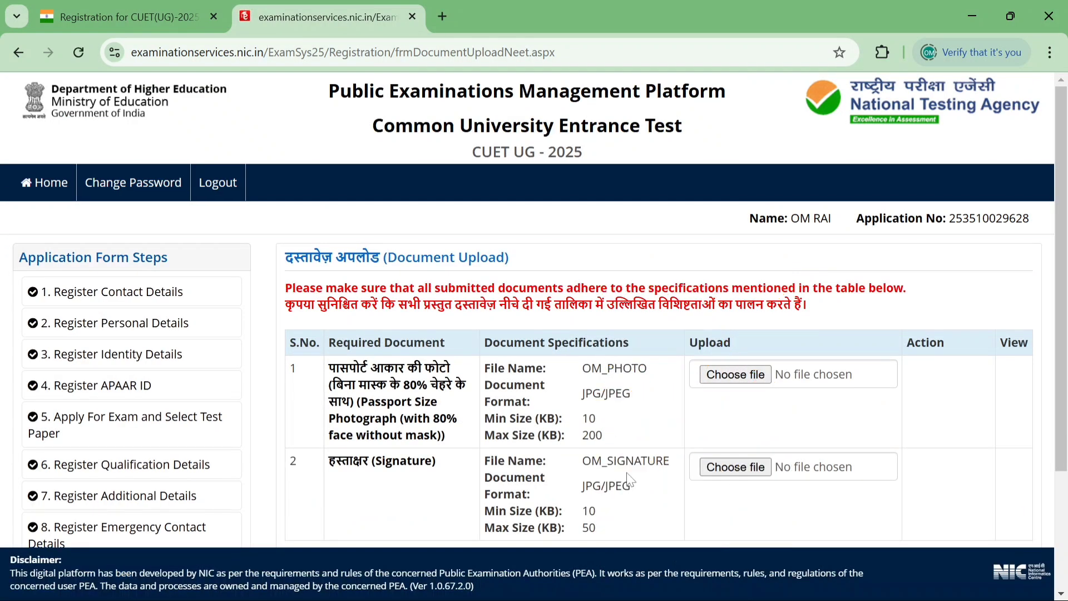
{"action": "scroll", "coordinate": [529, 453], "scroll_direction": "down", "scroll_amount": 2}
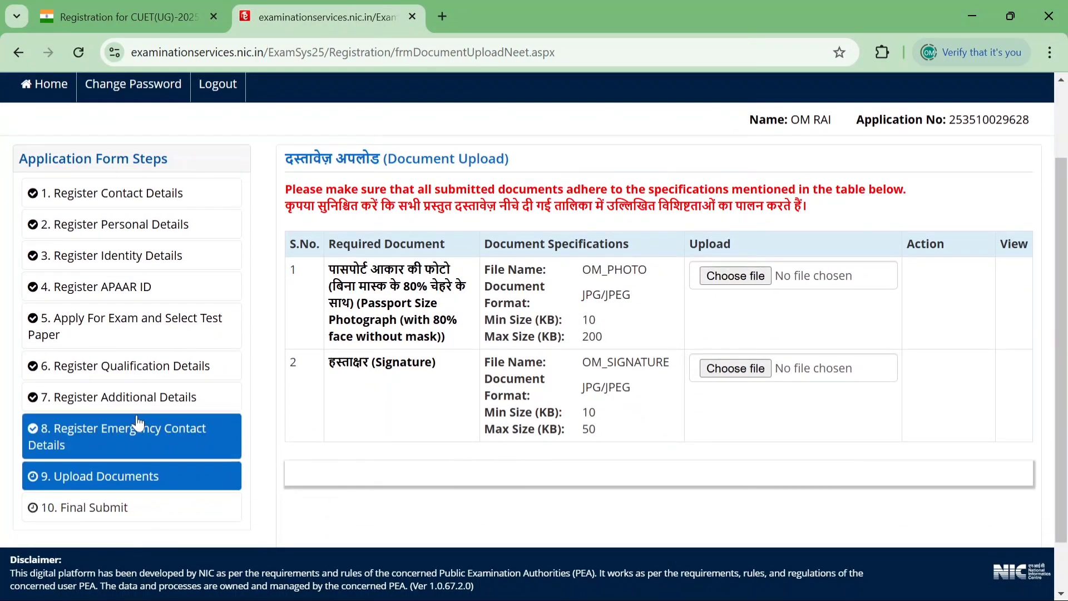
{"action": "scroll", "coordinate": [139, 423], "scroll_direction": "down", "scroll_amount": 1}
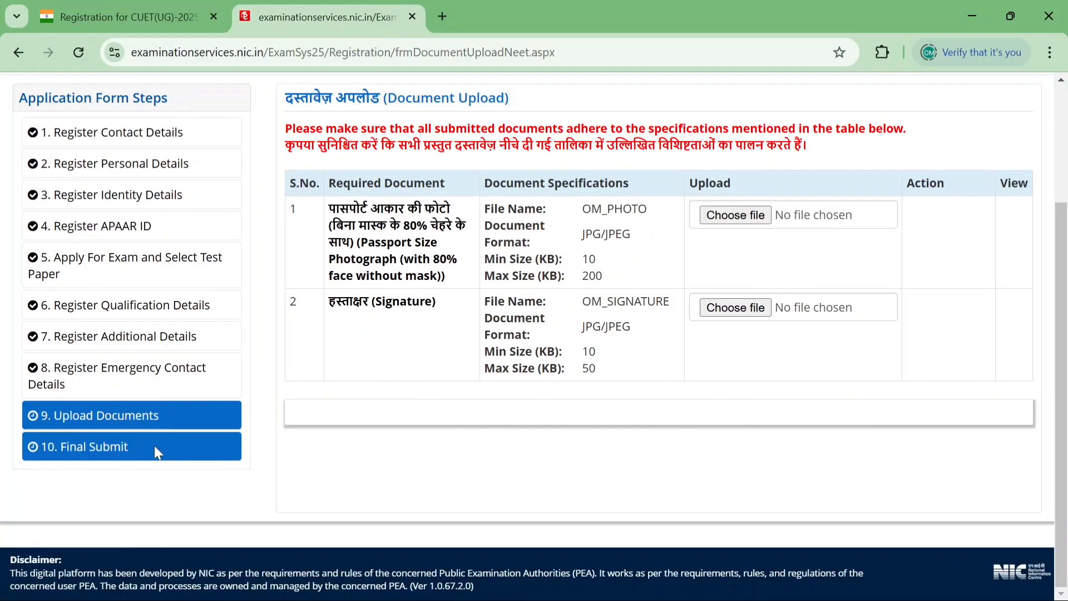